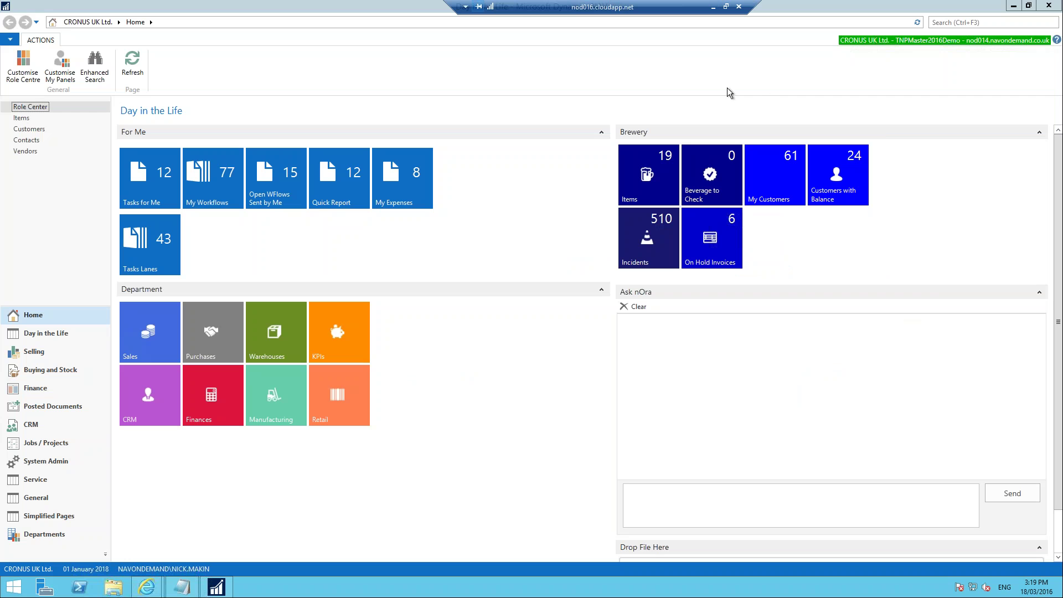
Search for workflow, go to the Workflow administration page and open the Workflows list.
left_click(936, 23)
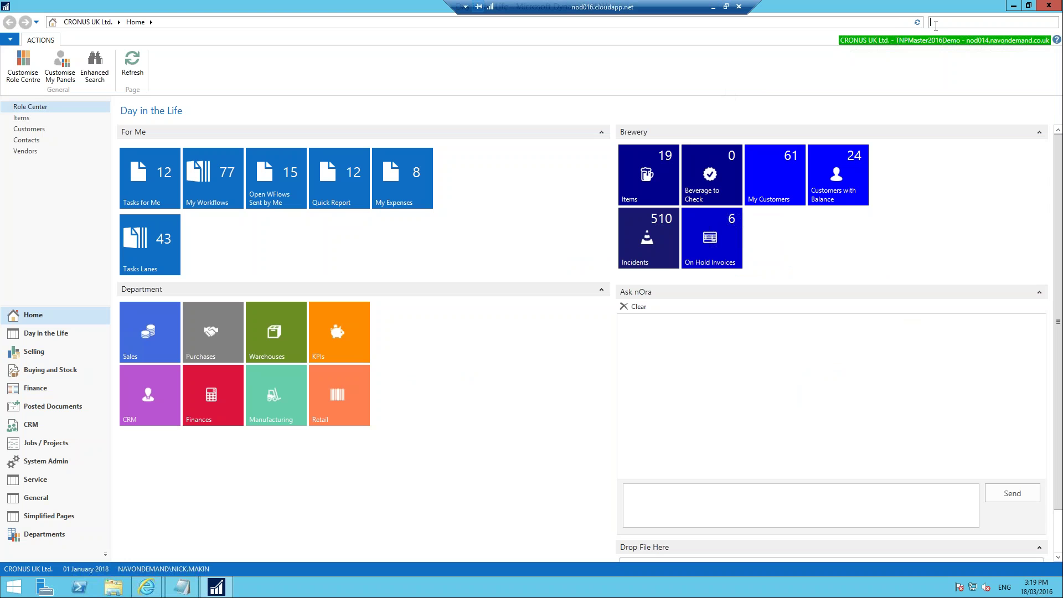
type("workflow")
left_click(811, 49)
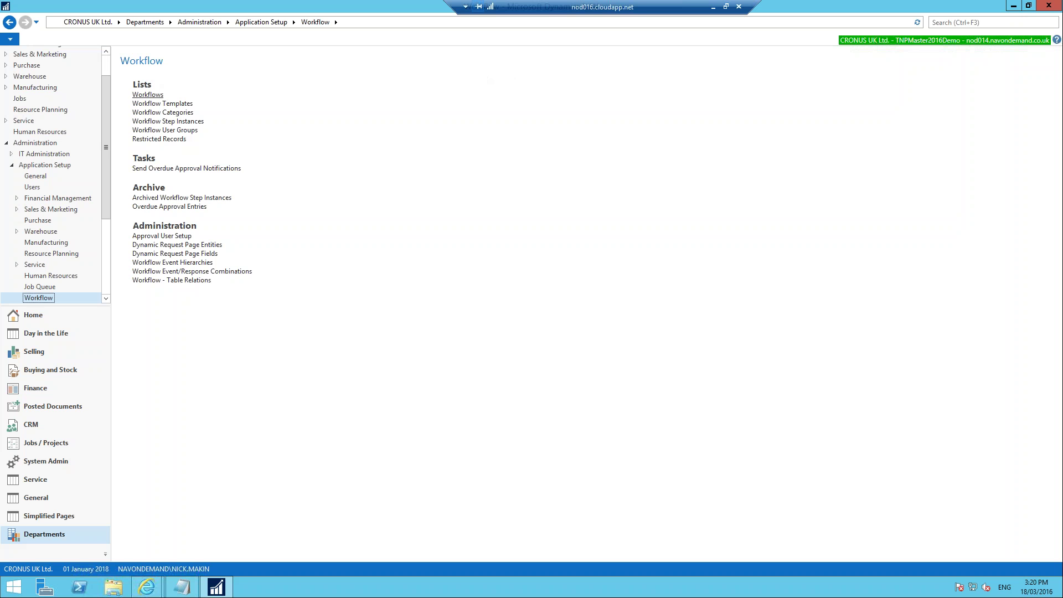
left_click(148, 95)
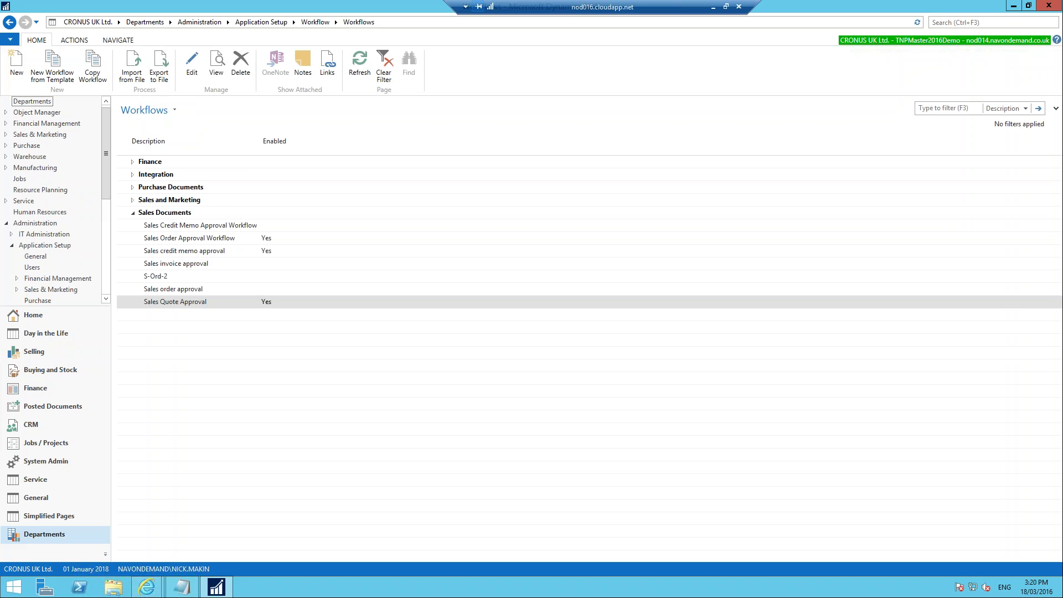
Collapse the Sales Documents category and open the Purchase Order Approval Workflow under Purchase Documents for editing.
left_click(132, 212)
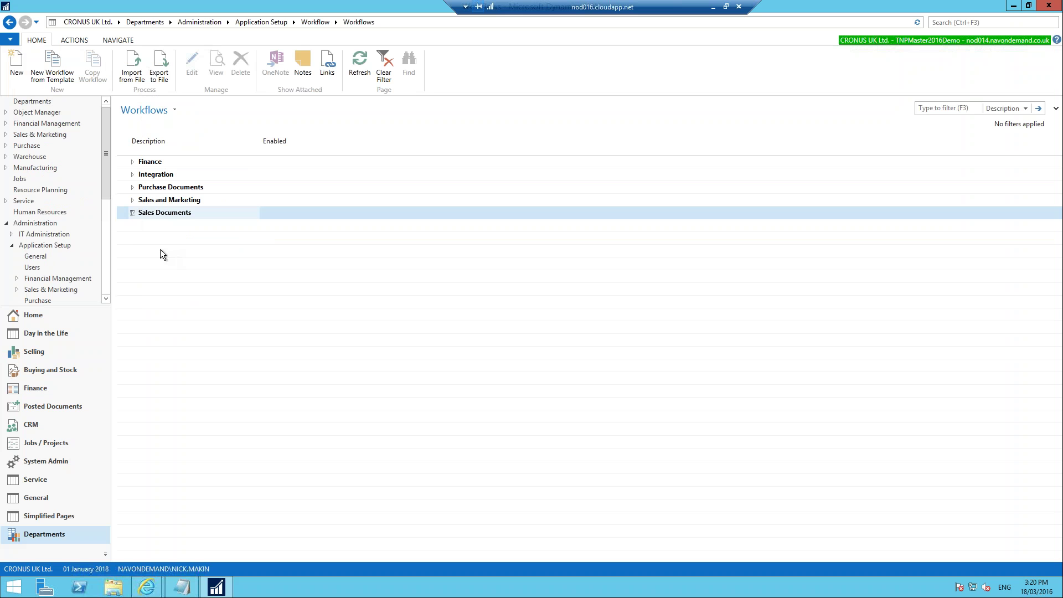
left_click(133, 188)
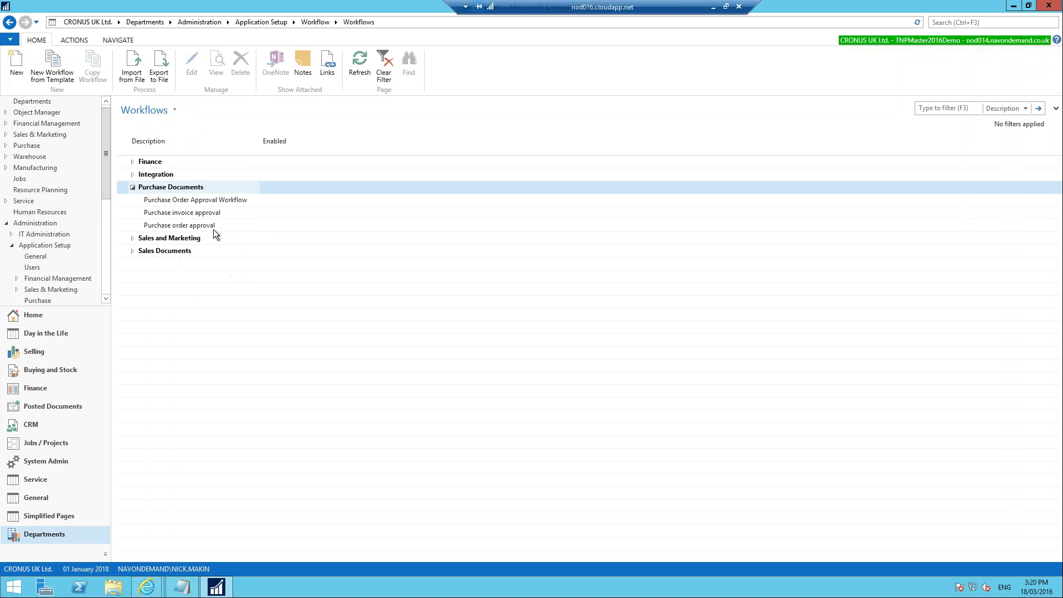
left_click(213, 200)
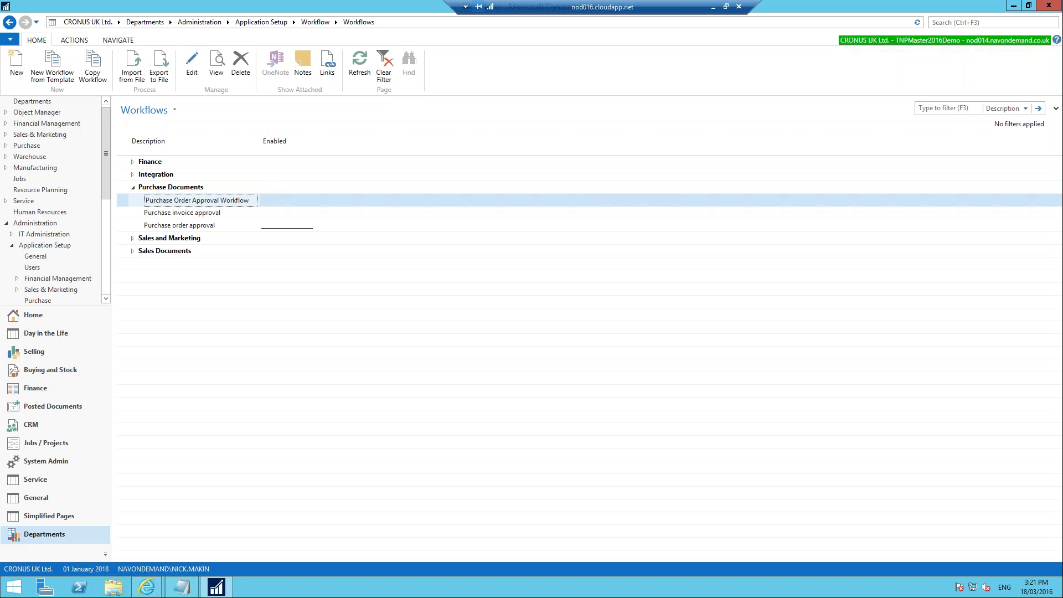
left_click(186, 69)
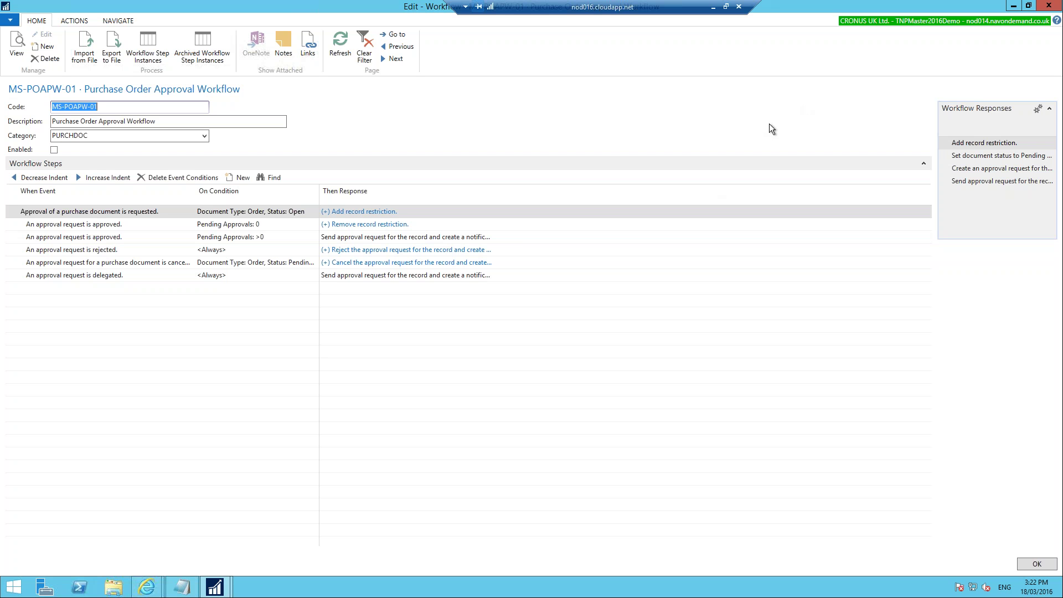
Open the workflow responses for the event "Approval of a purchase document is requested.".
left_click(141, 250)
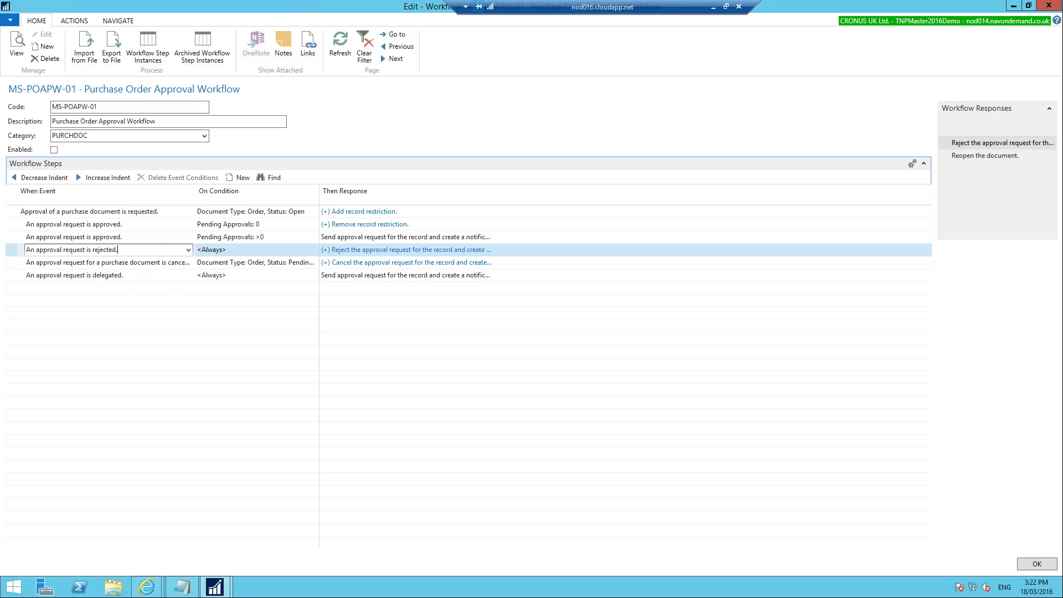
key("Up")
key("Up")
key("Up")
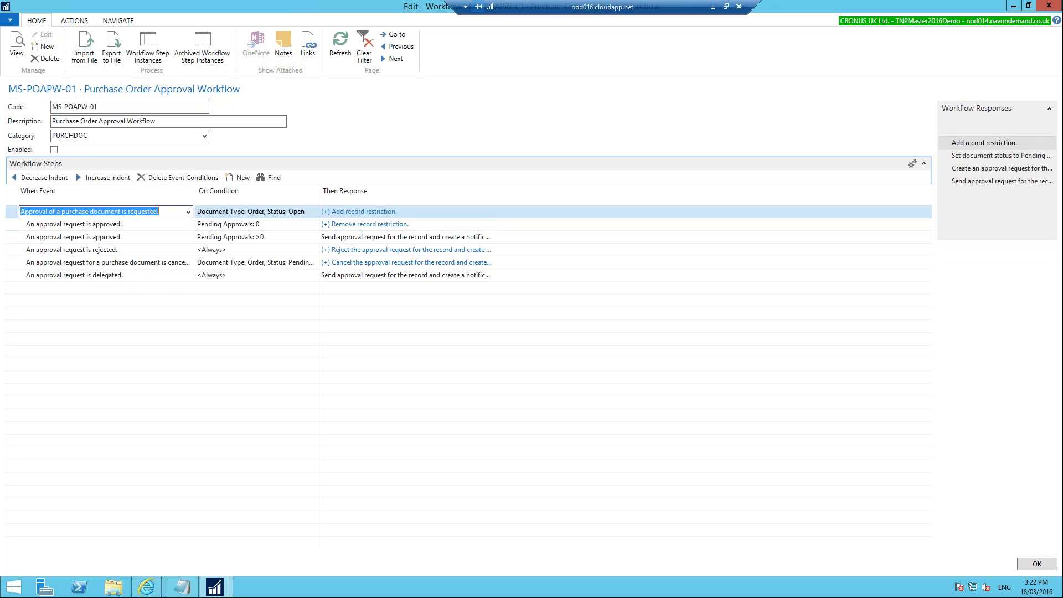
left_click(464, 214)
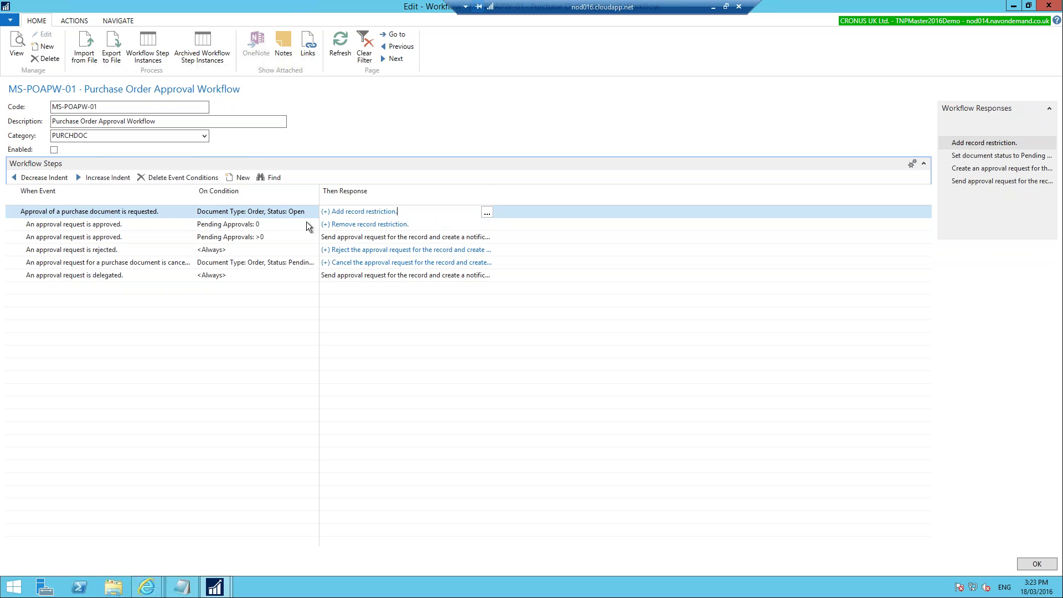
mouse_move(311, 217)
left_click(487, 213)
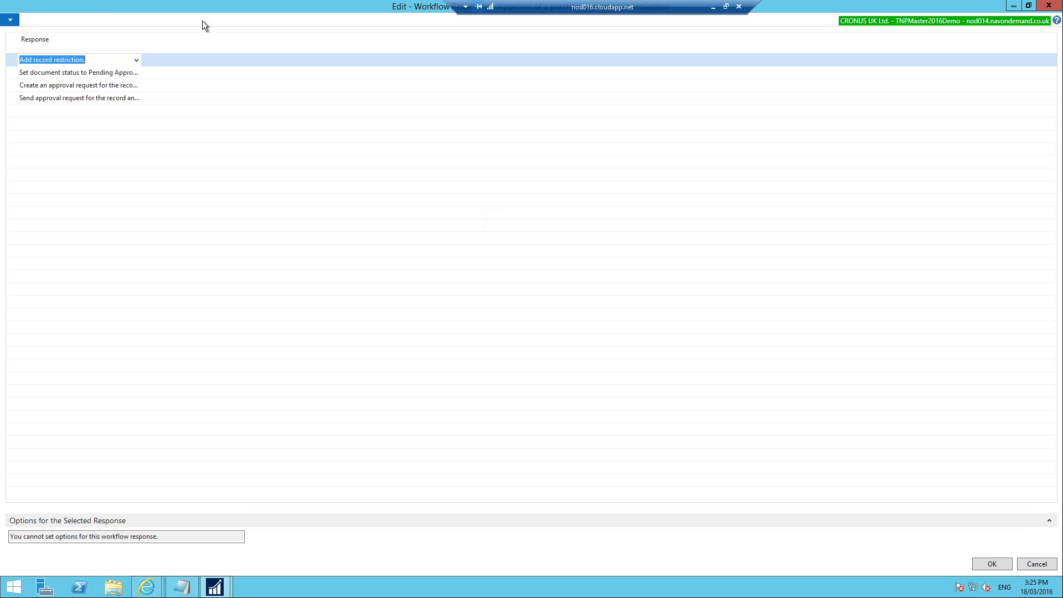
Widen the Response column to fit its full texts and select the response that creates an approval request.
left_click_drag(142, 42, 310, 37)
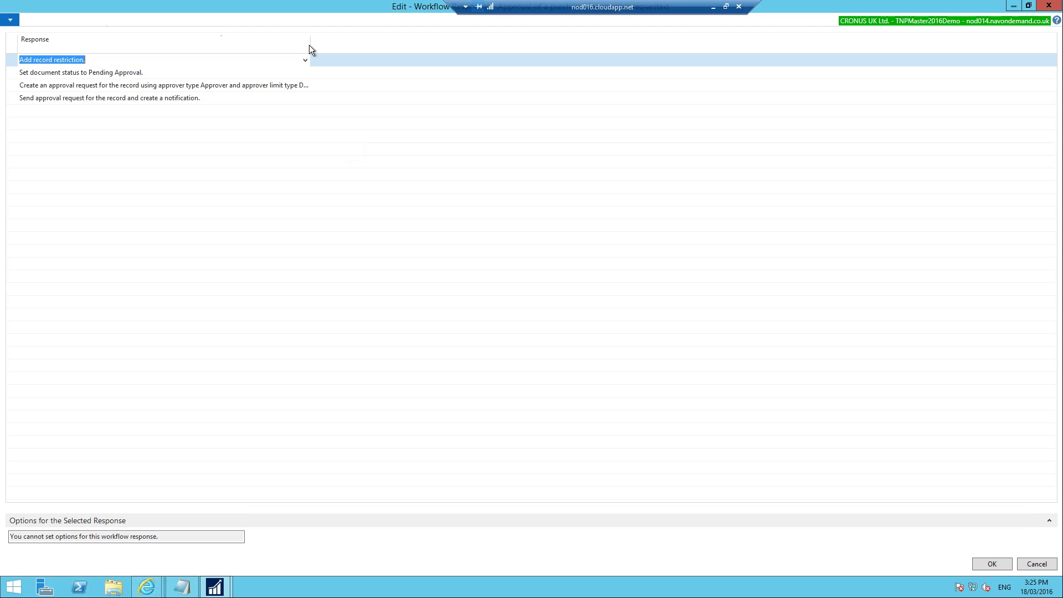
left_click_drag(309, 46, 432, 50)
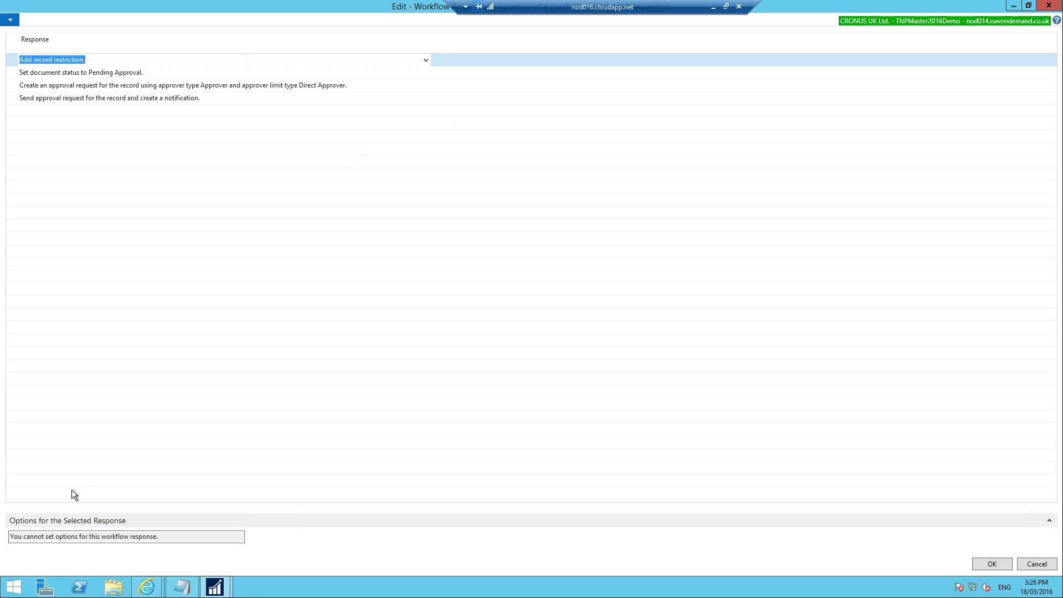
left_click(145, 73)
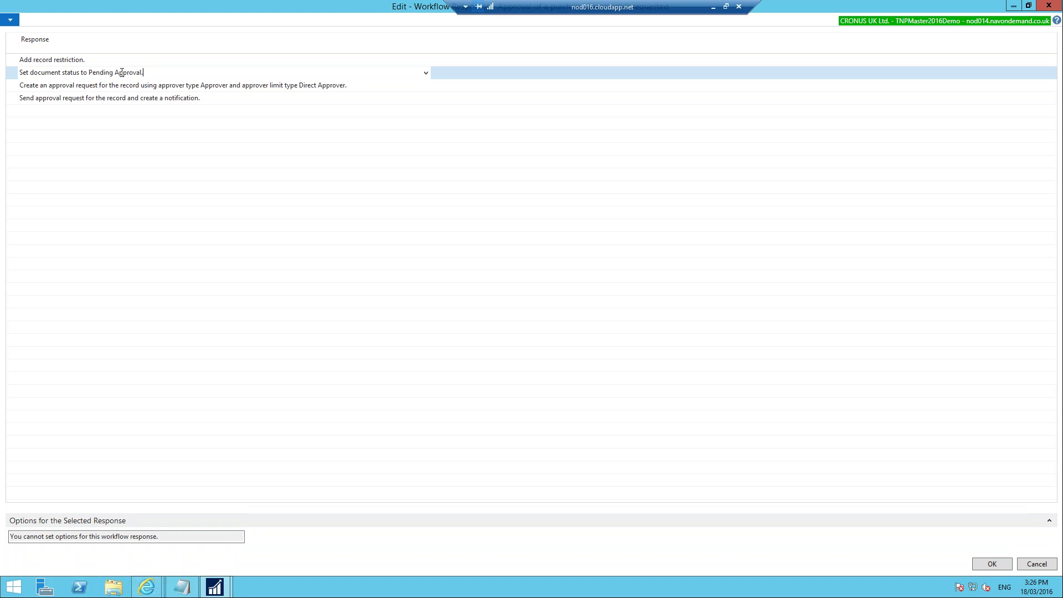
left_click(82, 88)
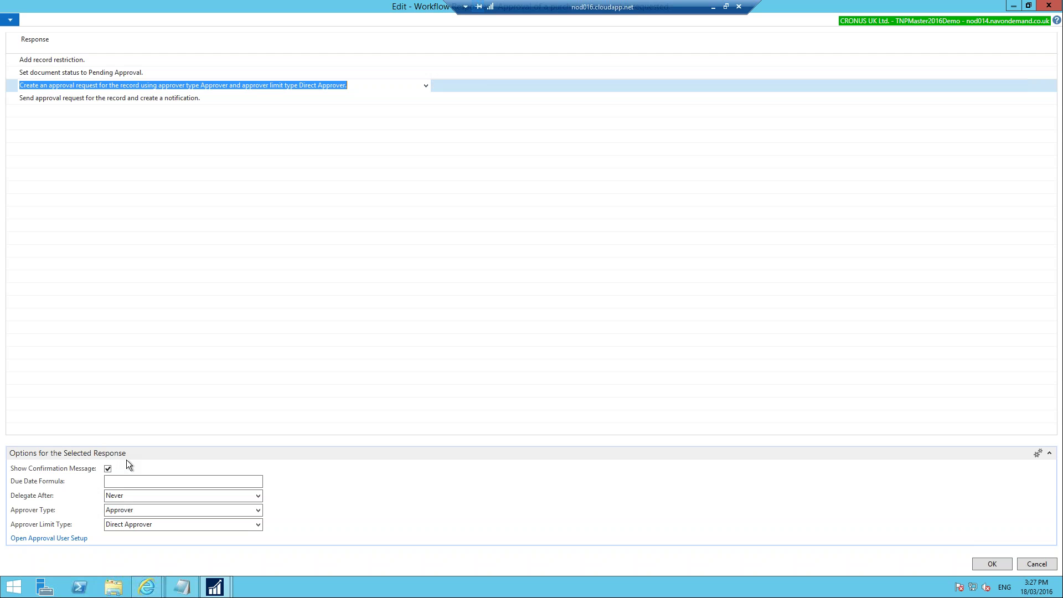
Review the available choices for Delegate After, Approver Type and Approver Limit Type on the approval request response.
left_click(258, 496)
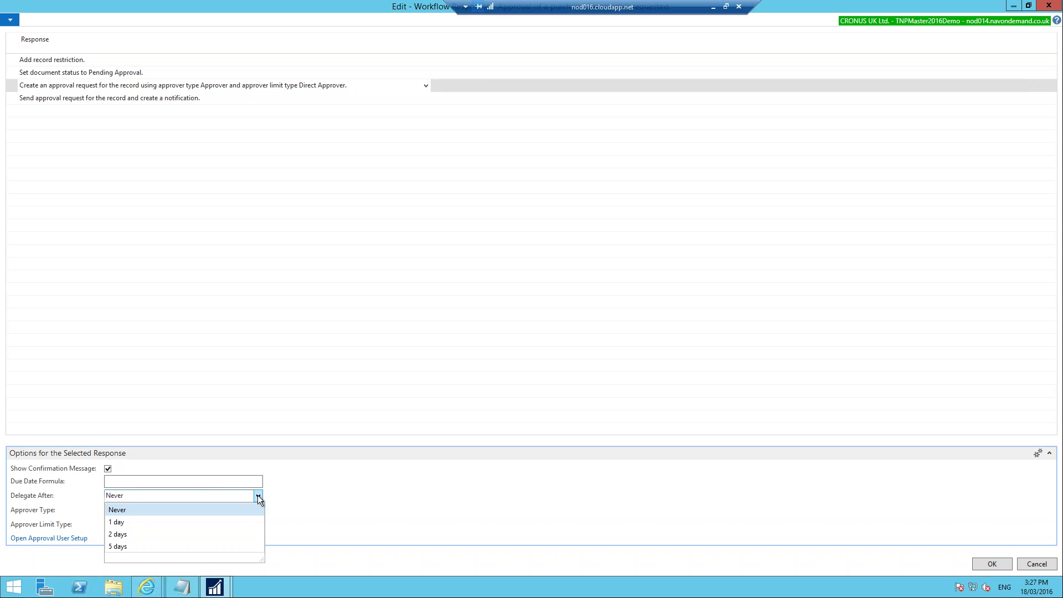
left_click(284, 503)
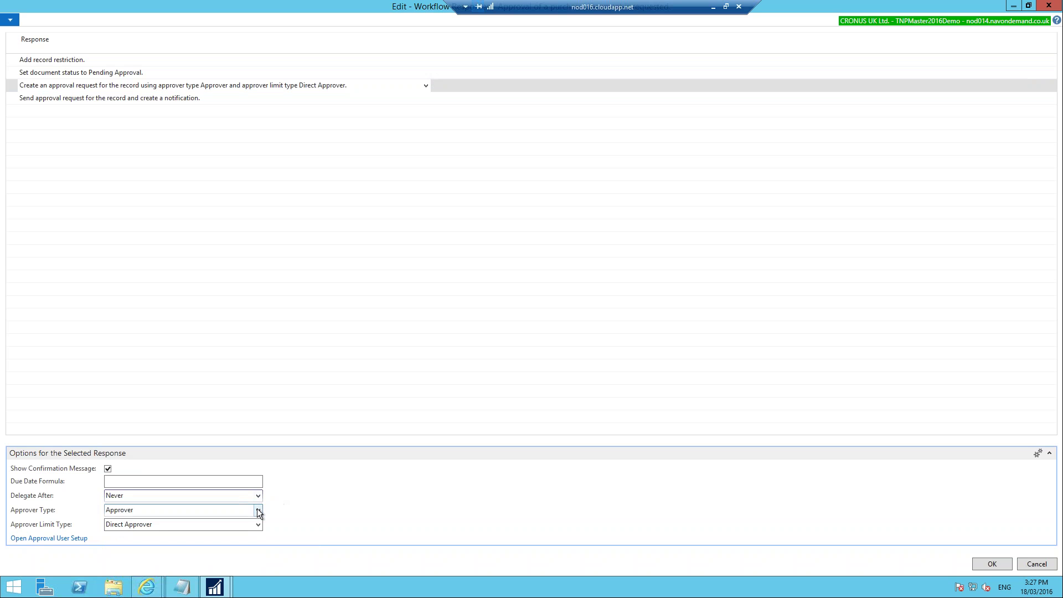
left_click(258, 510)
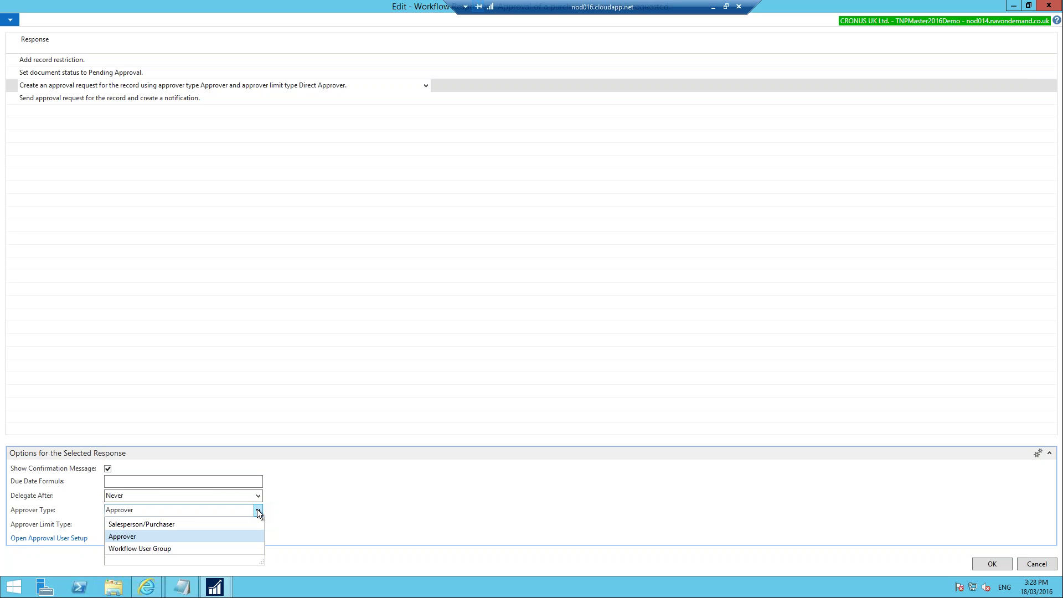
left_click(280, 509)
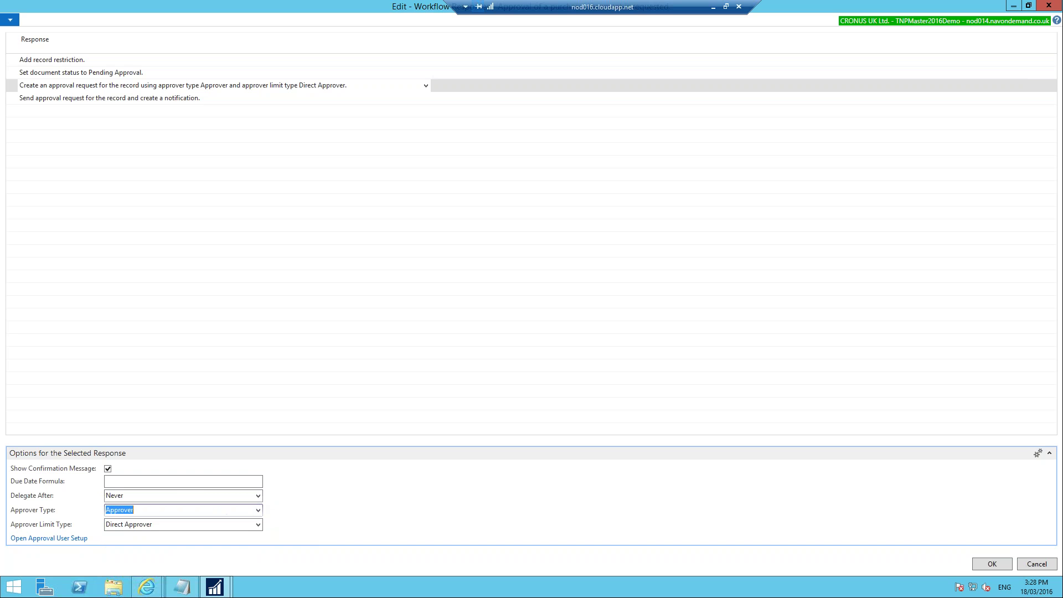
left_click(204, 509)
left_click(258, 524)
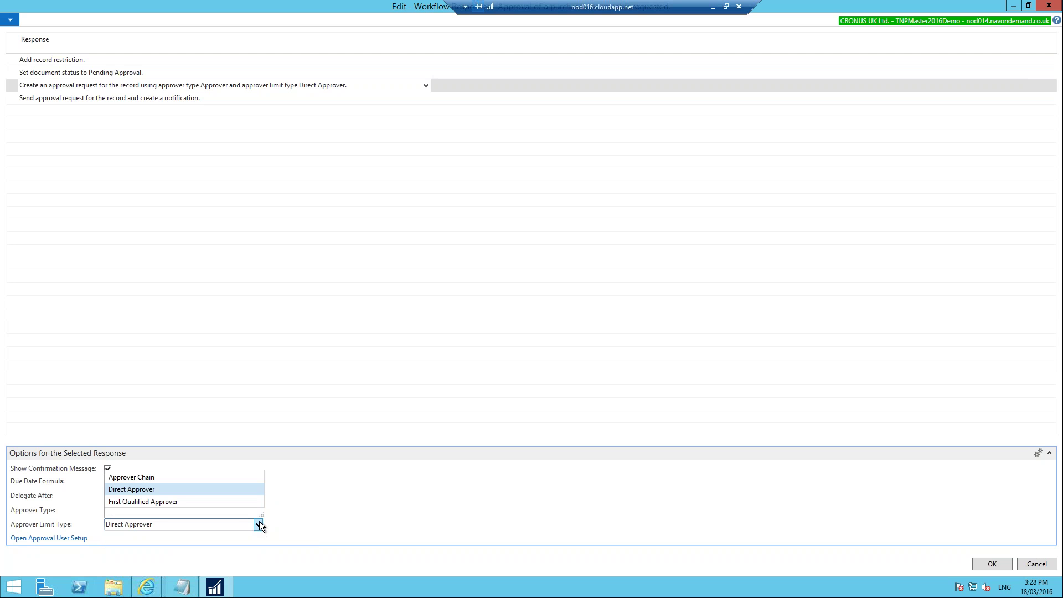
Open the Approval User Setup from the response options, maximise it and check the approver assigned to the fifth user.
left_click(64, 538)
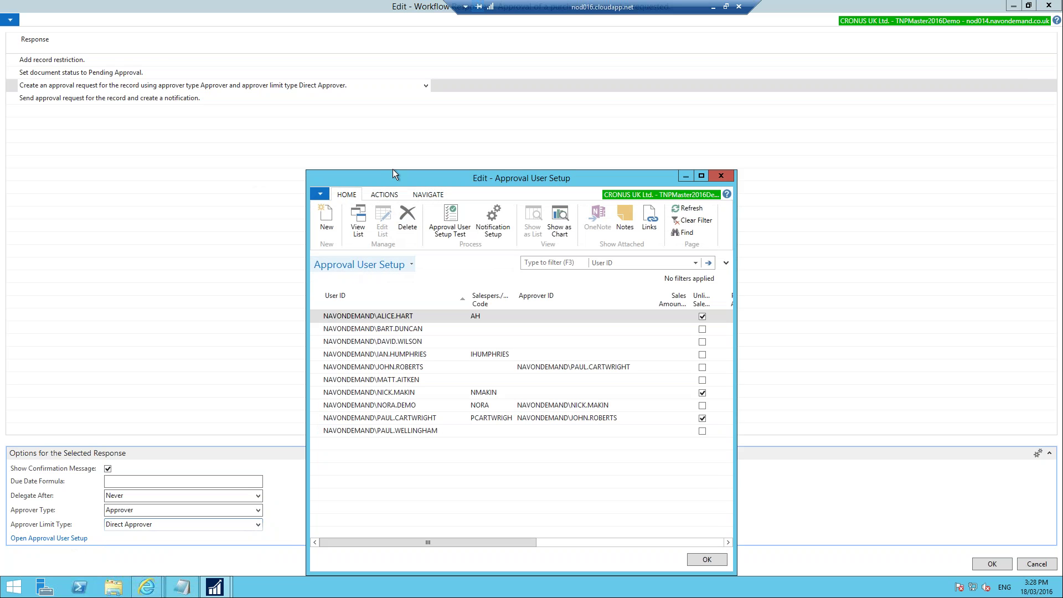
double_click(391, 176)
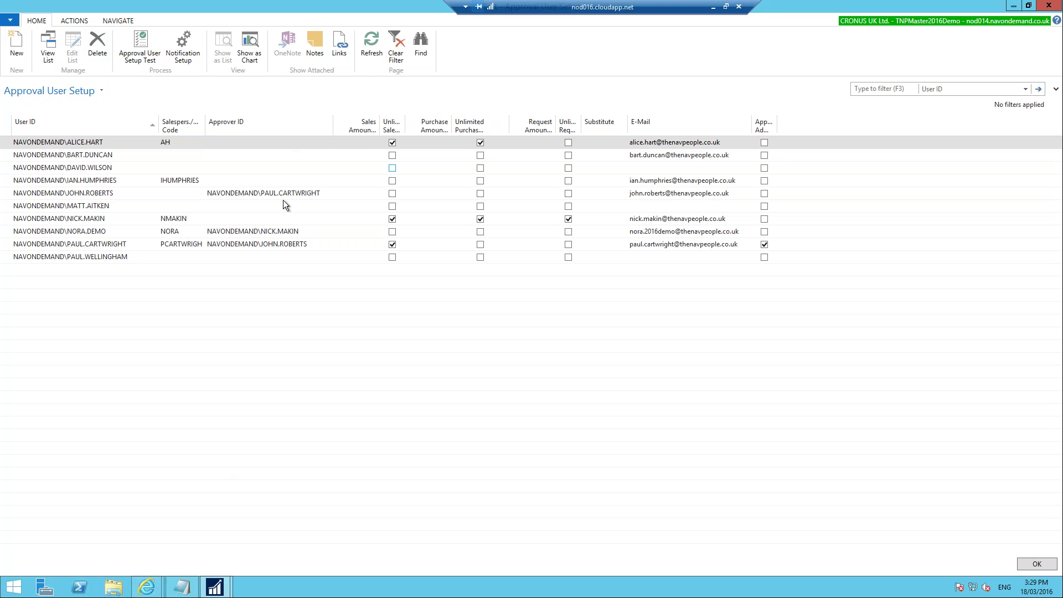
left_click(86, 193)
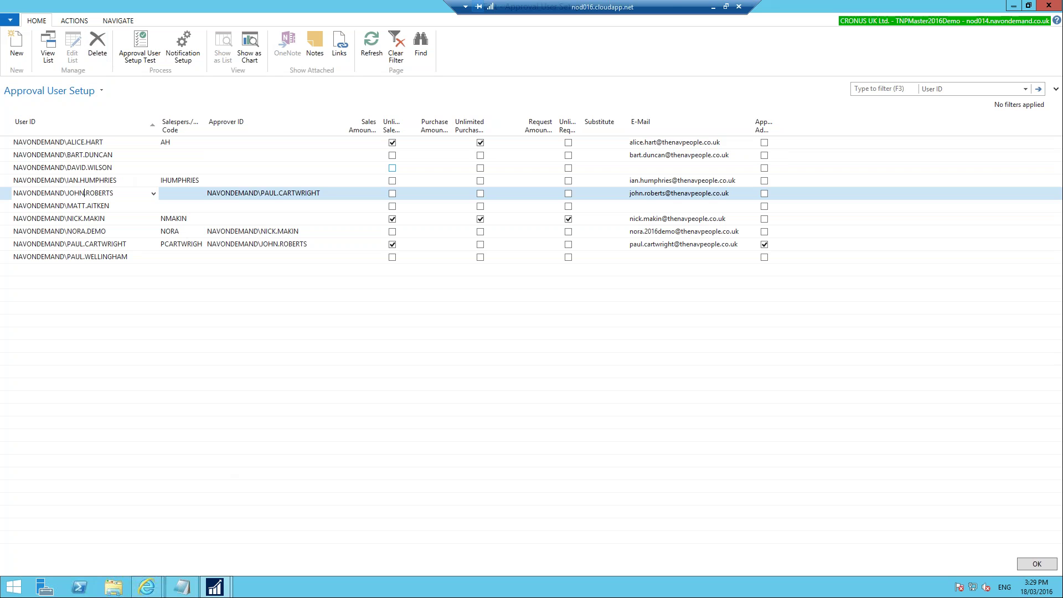
left_click(227, 192)
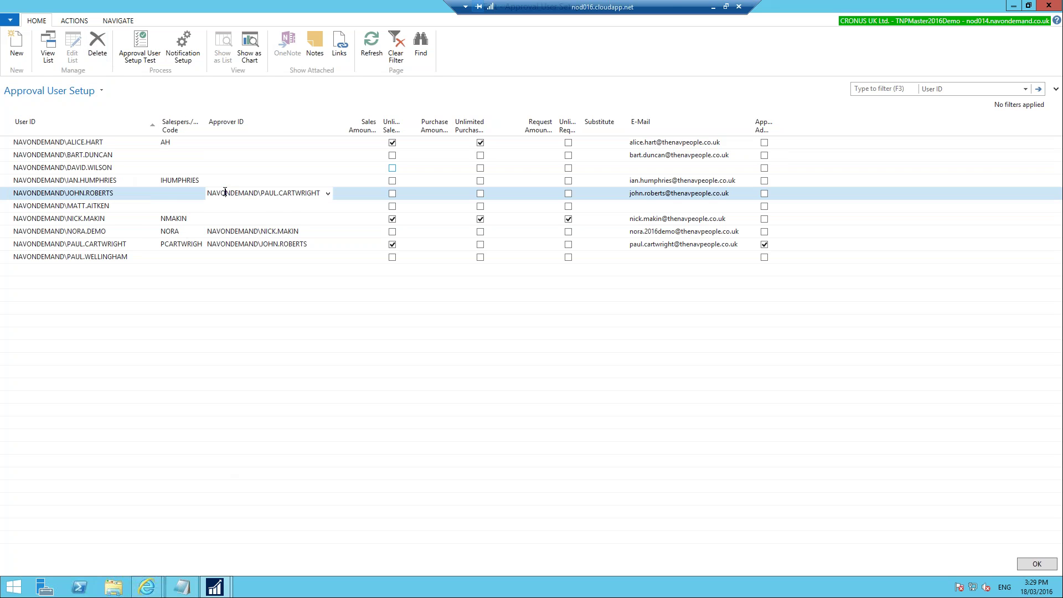
Clear the Approver ID of the user flagged as approval administrator.
left_click(112, 244)
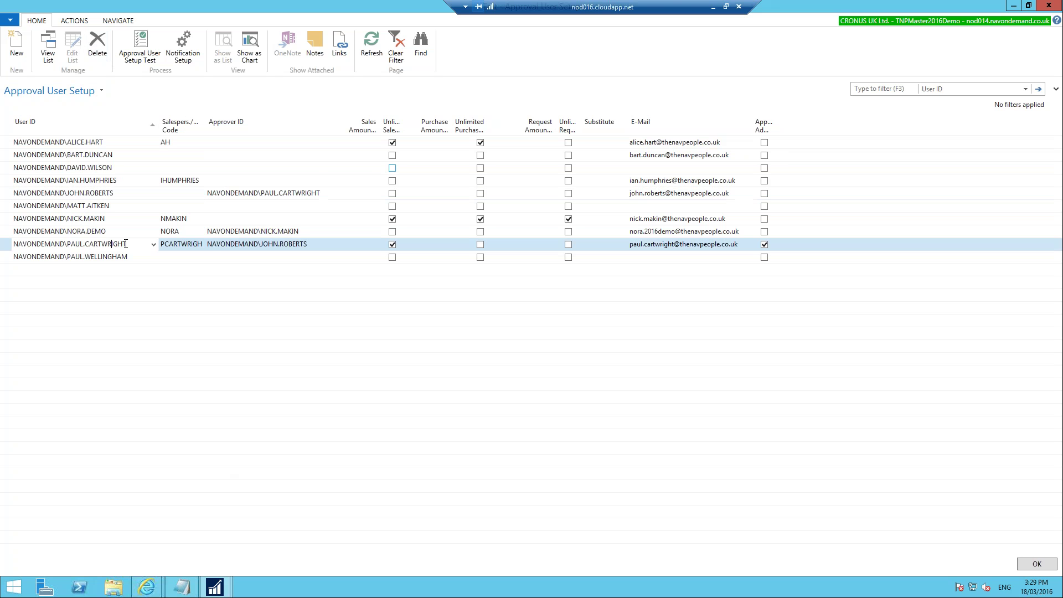
double_click(225, 245)
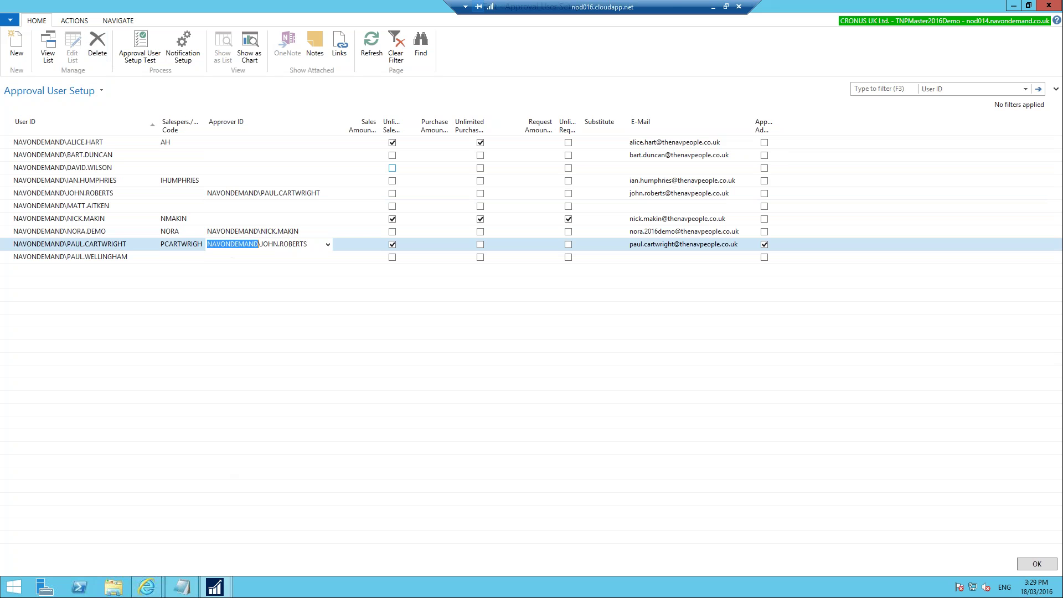
key("shift+End")
key("Delete")
left_click(357, 244)
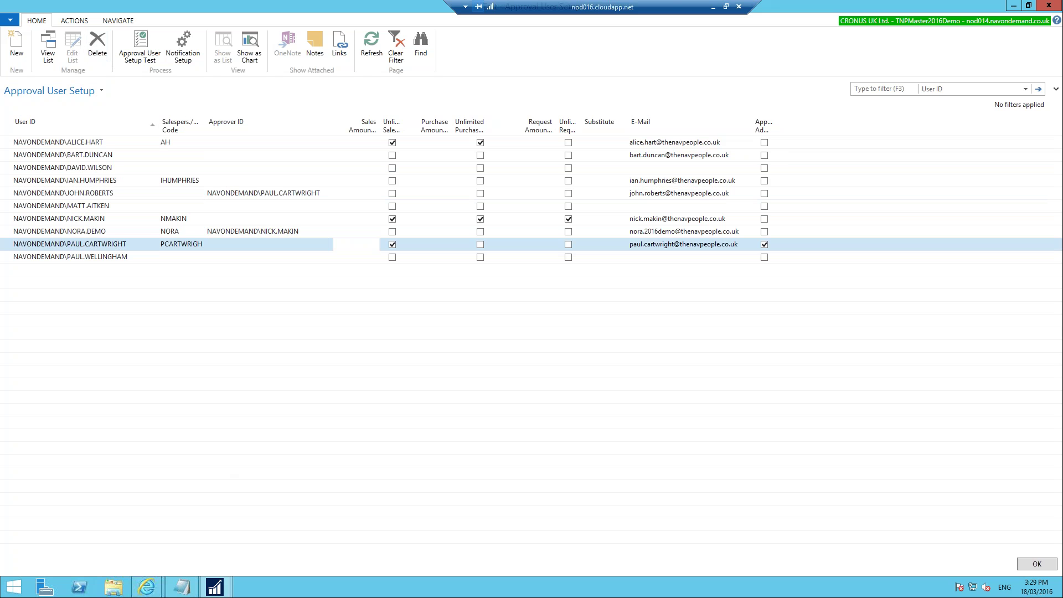
Preview the Approval User Setup Test report for the demo user, testing Purchase Approval Setup, and close the preview.
left_click(59, 232)
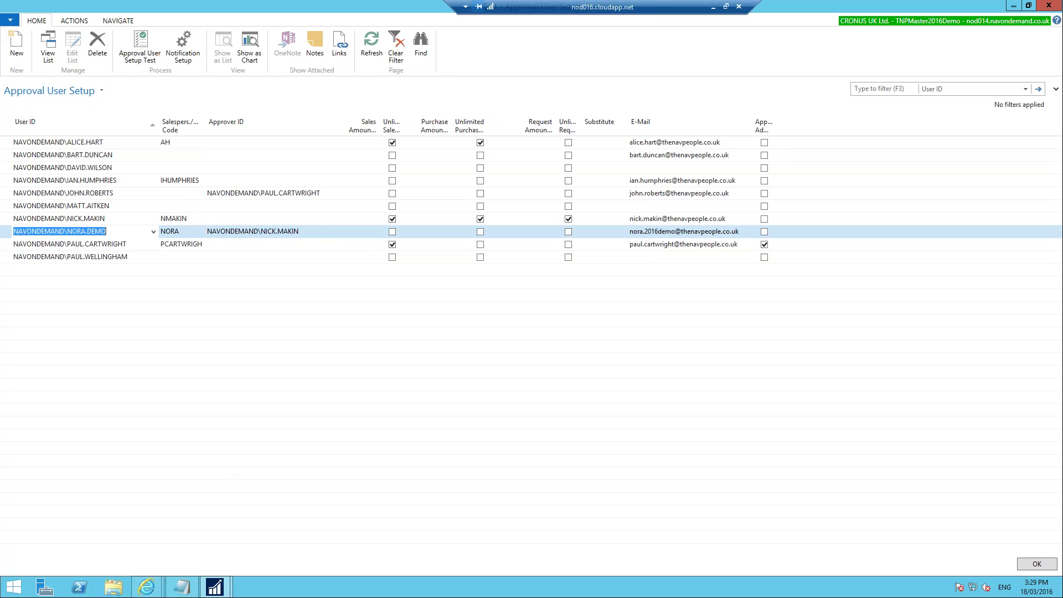
left_click(253, 232)
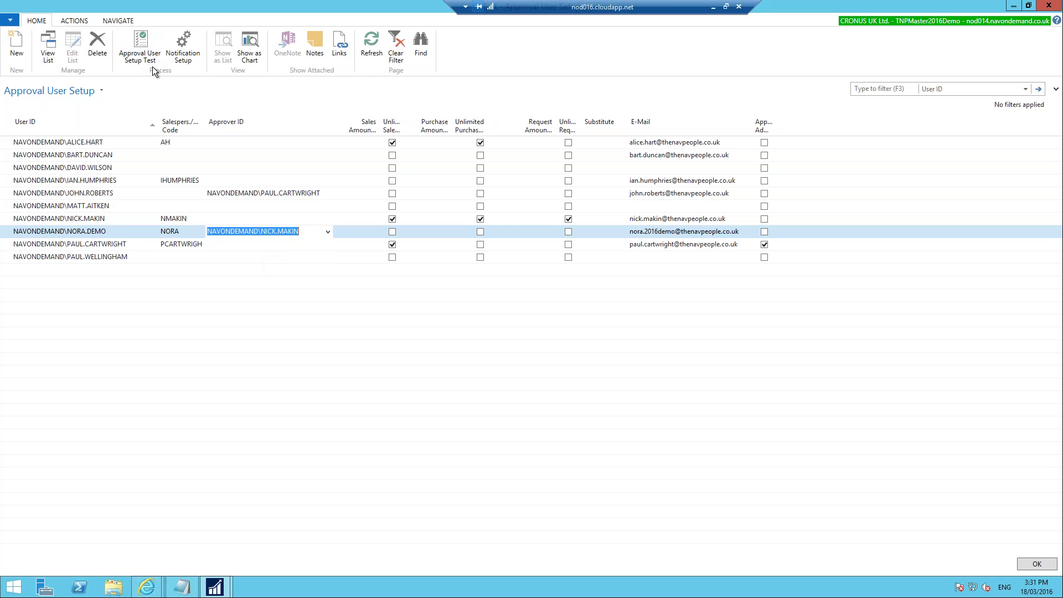
left_click(87, 231)
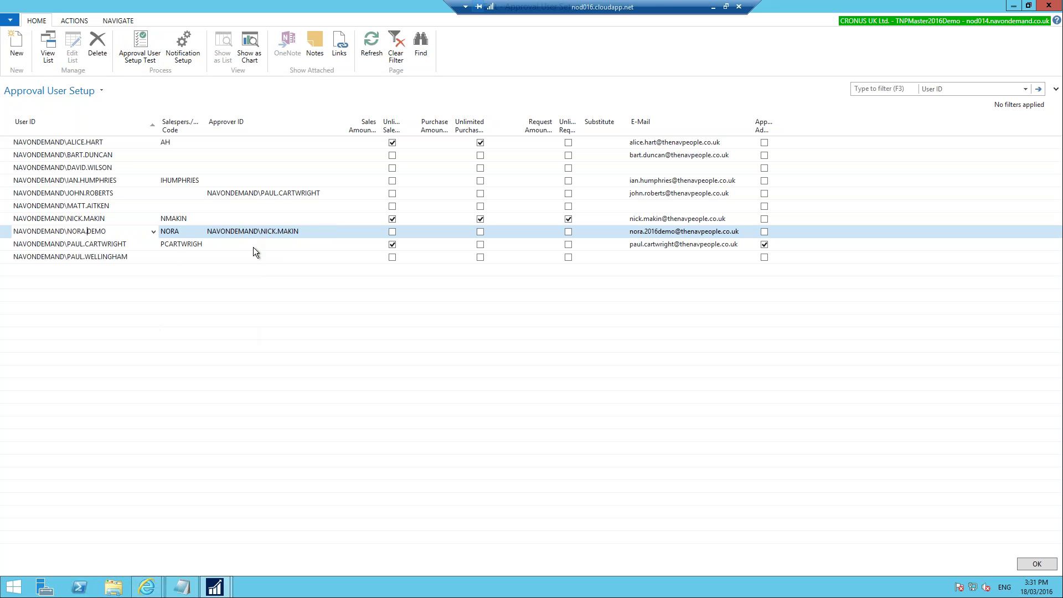
left_click(144, 55)
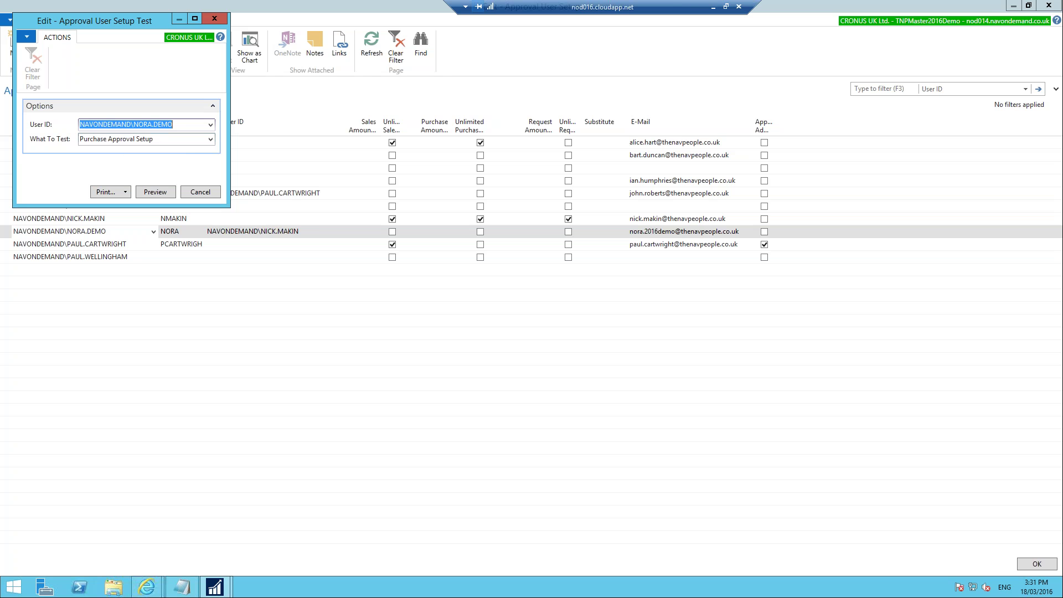
left_click(210, 139)
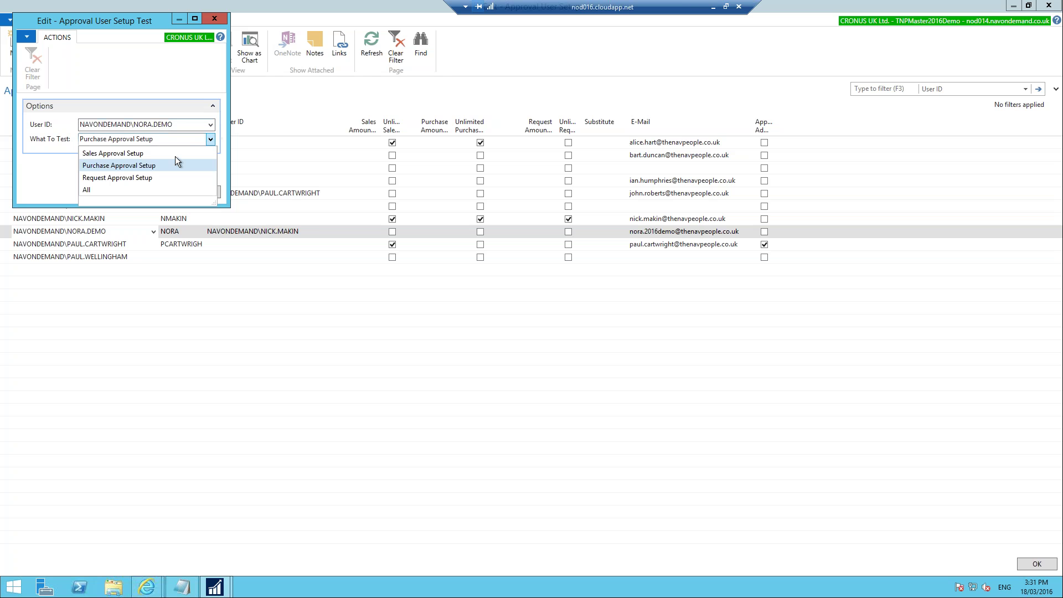
left_click(159, 165)
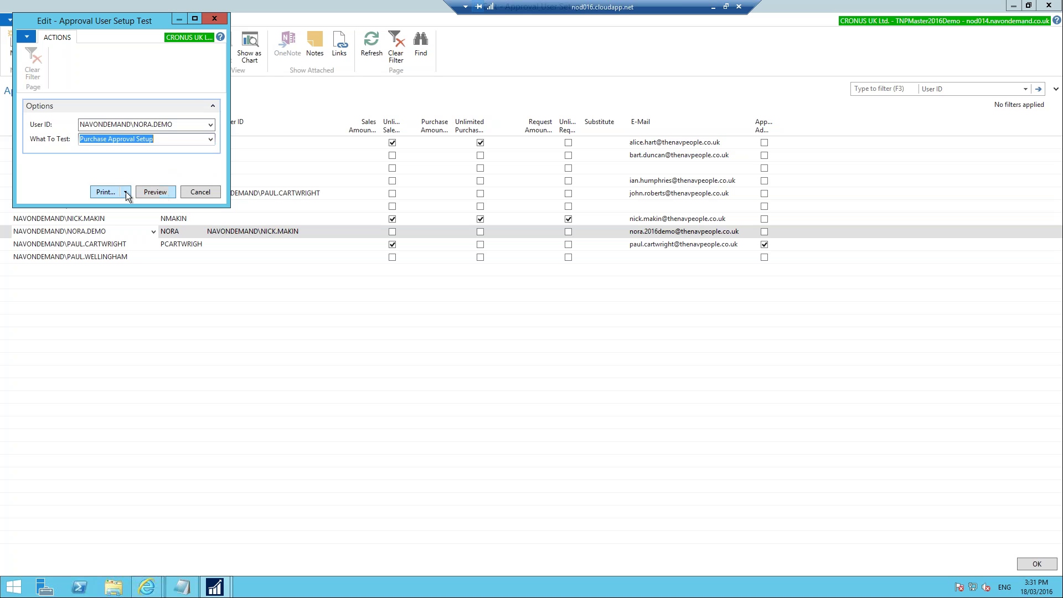
left_click(153, 191)
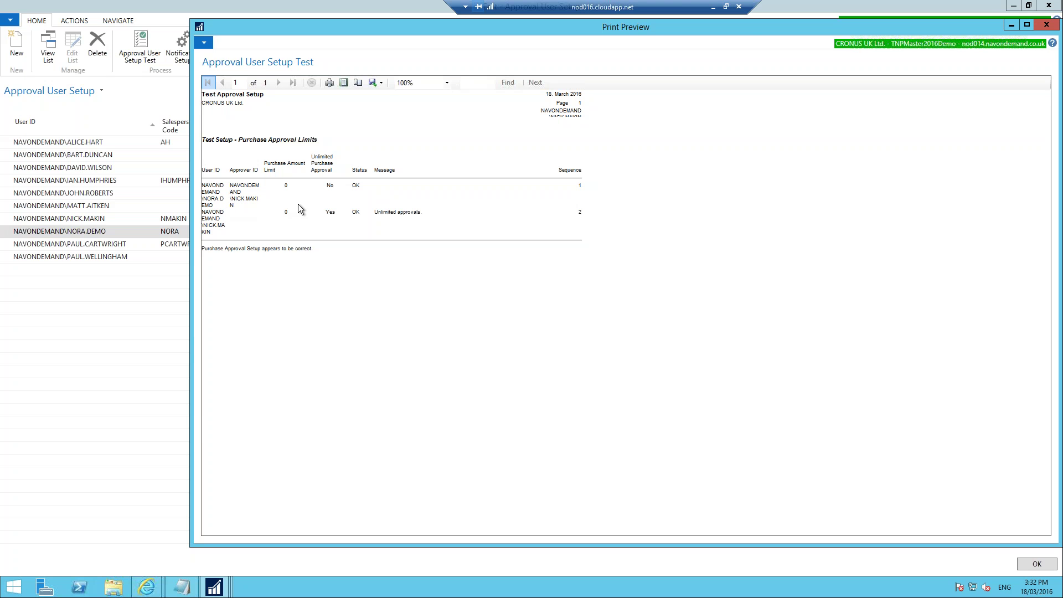
key("Escape")
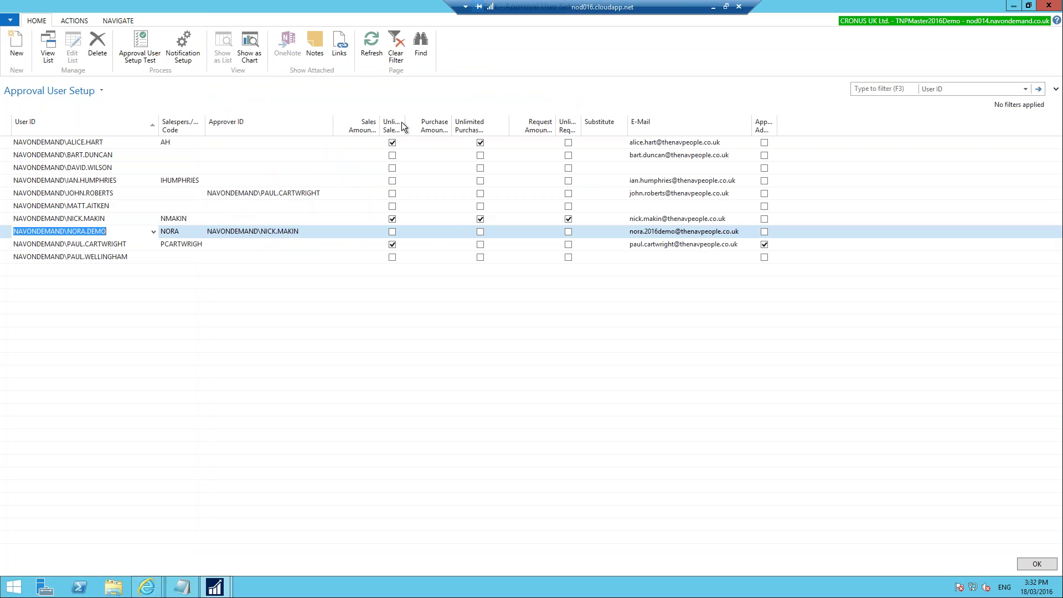
Widen the Unlimited Sales Approval and Unlimited Purchase Approval columns to show their full headings.
left_click_drag(437, 125, 439, 125)
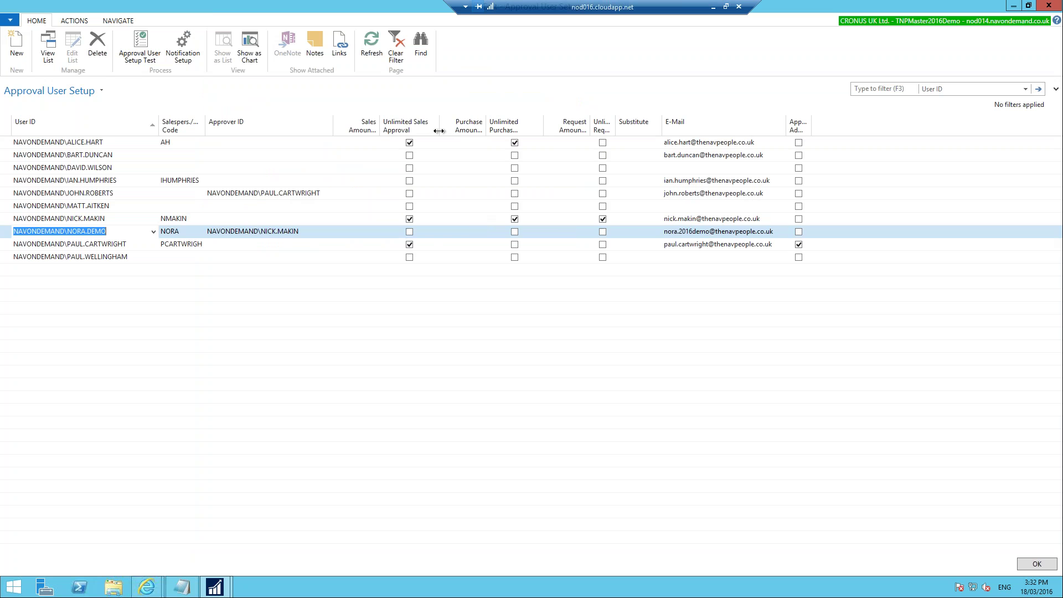
left_click(526, 126)
left_click_drag(543, 127, 590, 123)
left_click(104, 123)
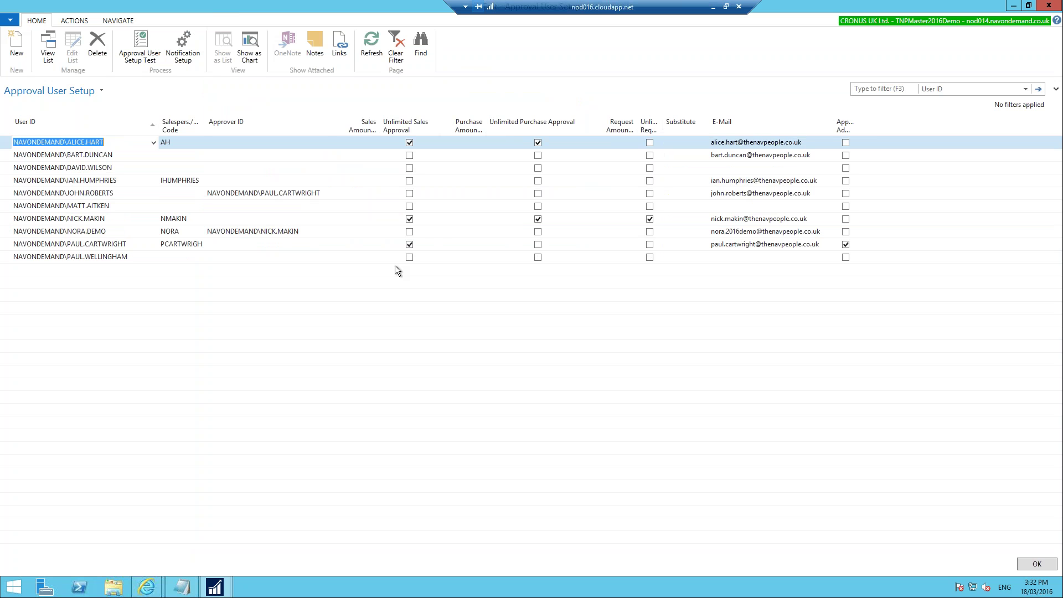
Remove the unlimited sales, purchase and request approval rights from the demo user's approver.
left_click(410, 218)
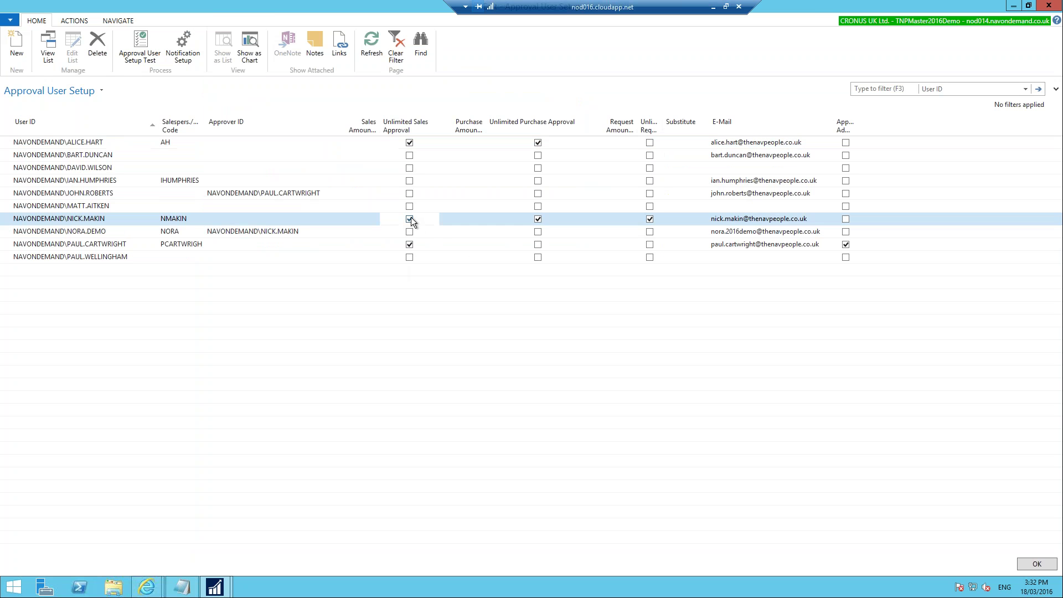
left_click(540, 219)
left_click(649, 219)
Preview the Approval User Setup Test report on Purchase Approval Setup for the demo user without an unlimited approver, and close it.
left_click(97, 232)
left_click(139, 55)
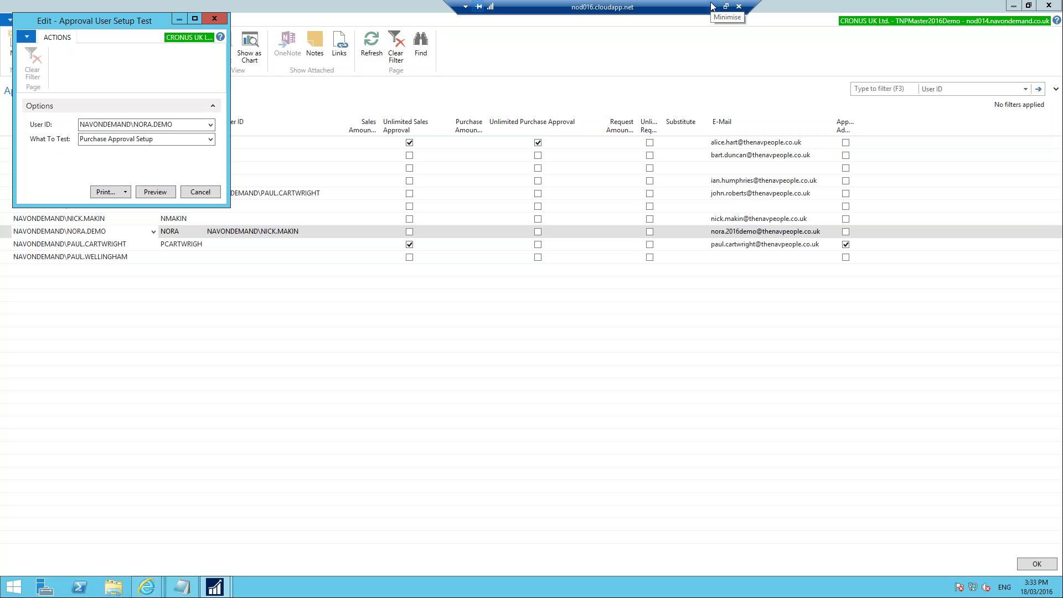
left_click(713, 7)
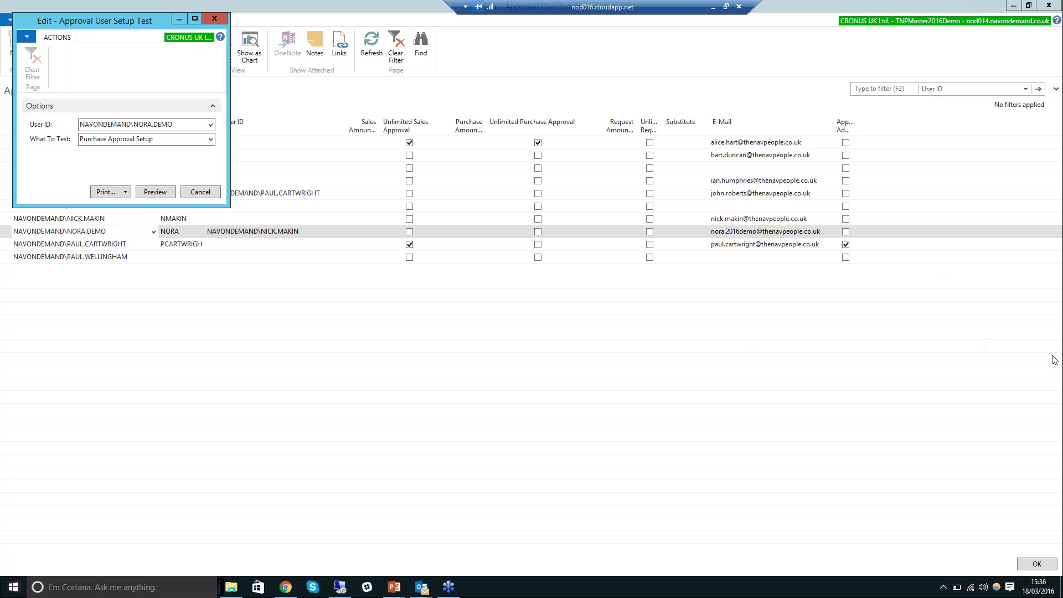
left_click(761, 350)
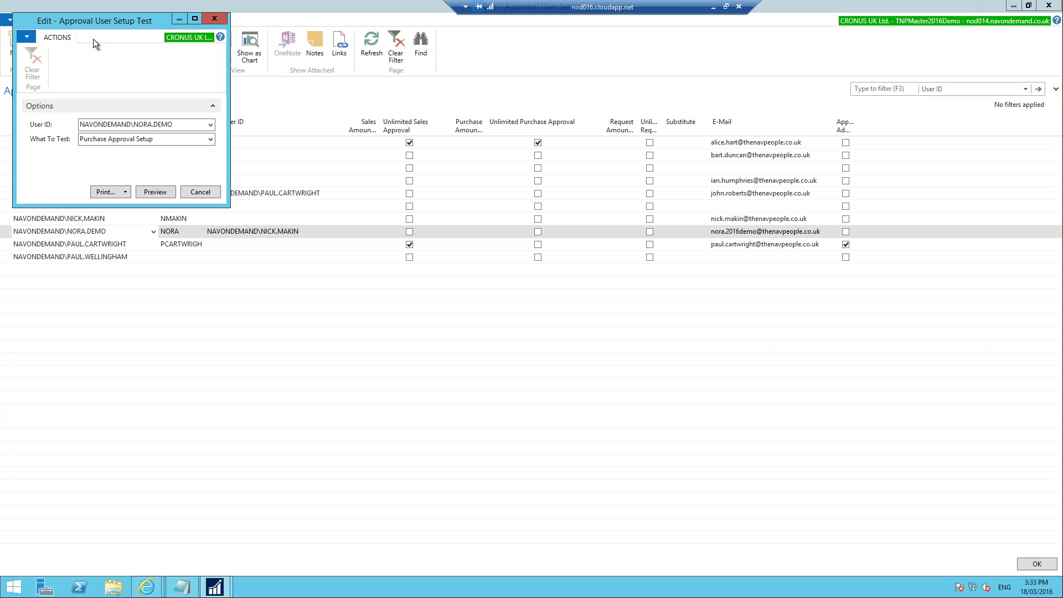
left_click(151, 190)
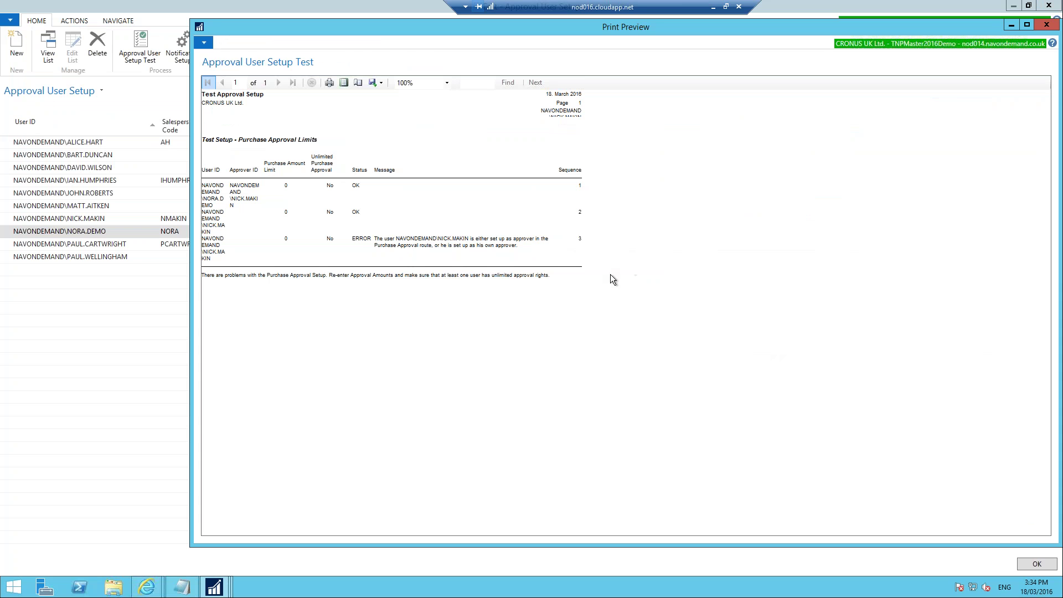
key("Escape")
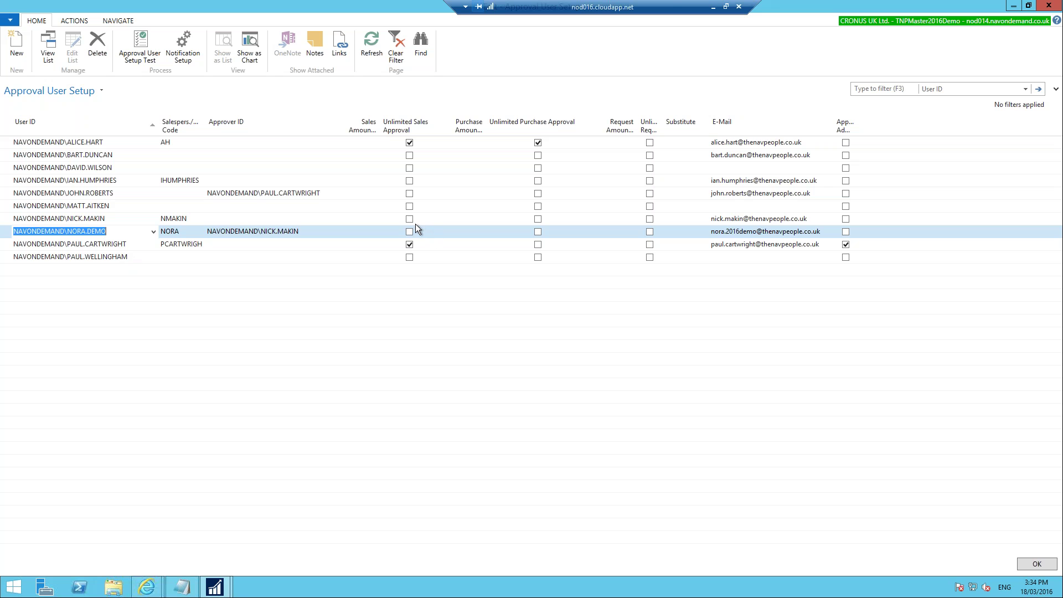
Give the demo user's approver unlimited sales, purchase and request approval again.
left_click(404, 218)
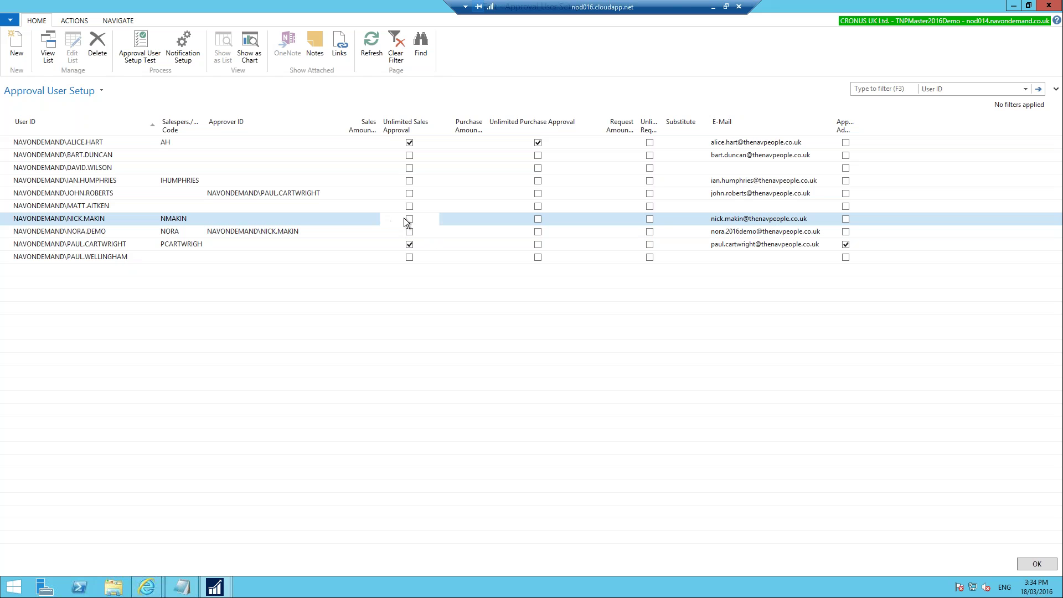
left_click(537, 219)
left_click(649, 225)
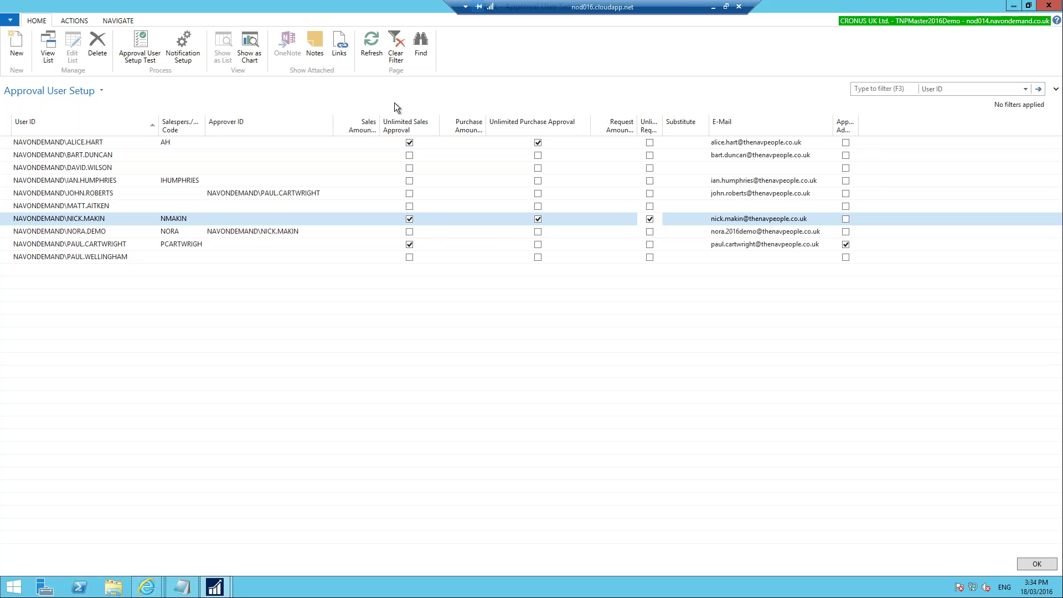
Review the Notification Setup and the recurrence choices in the New Record notification schedule, and close both windows.
left_click(184, 56)
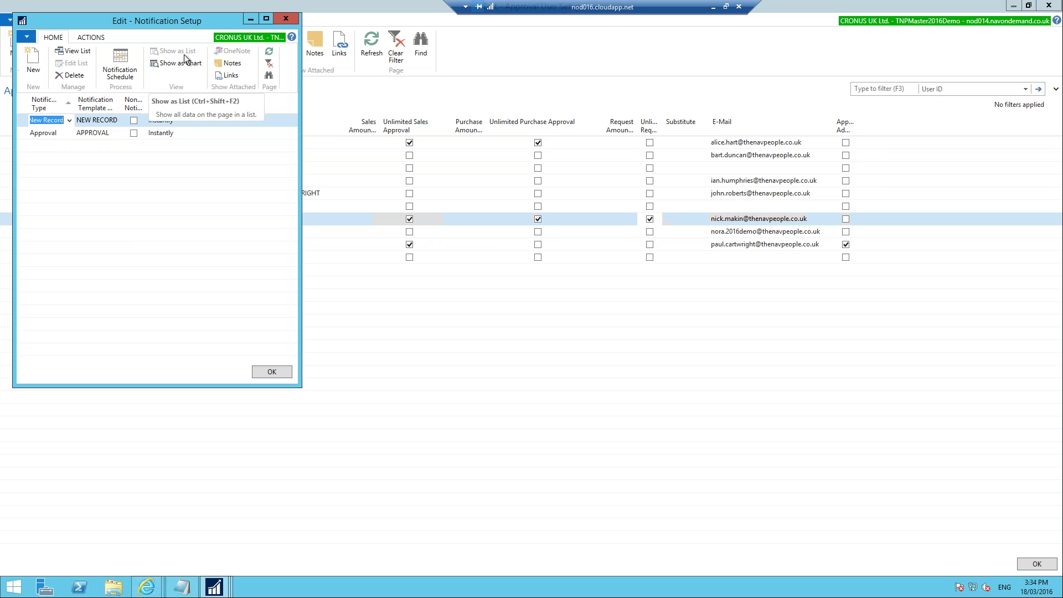
double_click(91, 107)
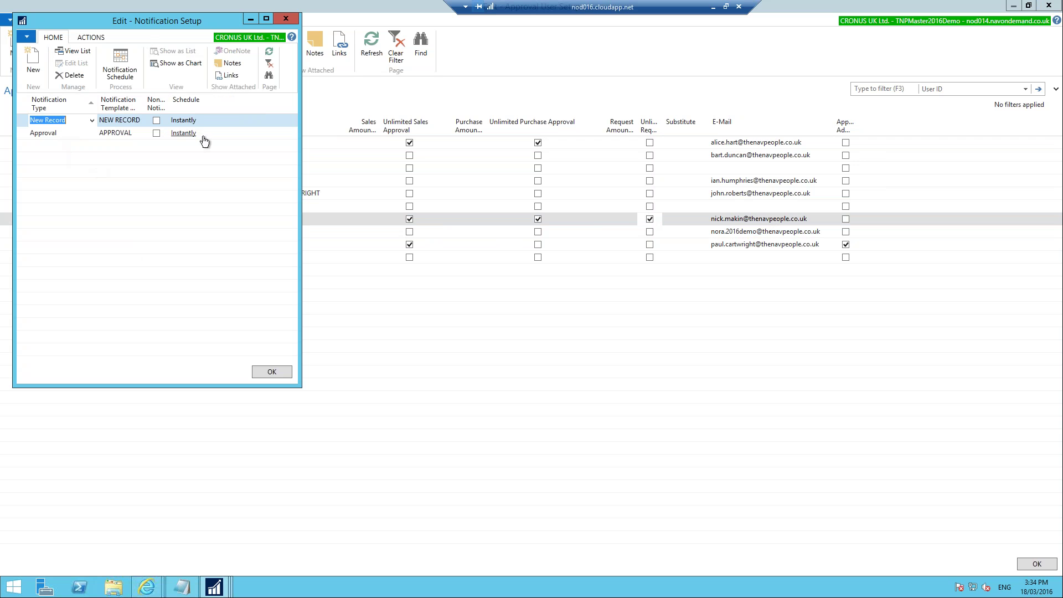
left_click(125, 75)
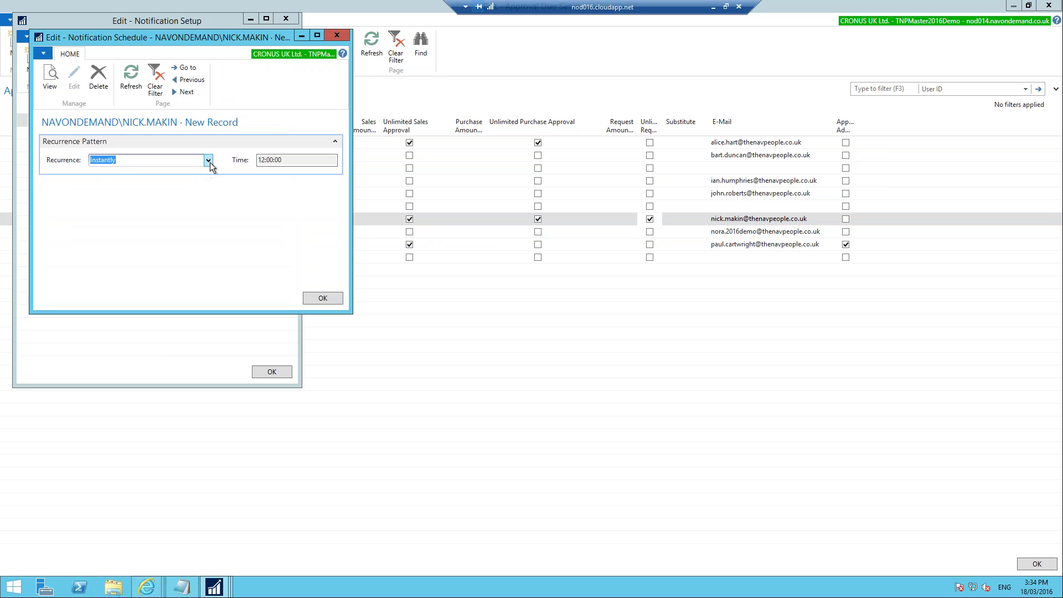
left_click(209, 161)
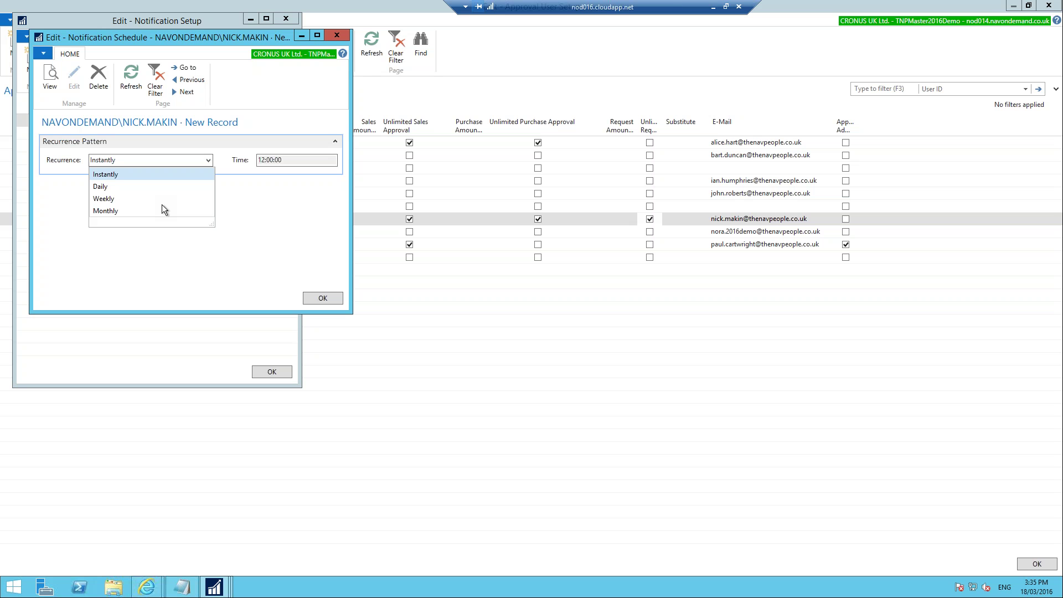
key("Escape")
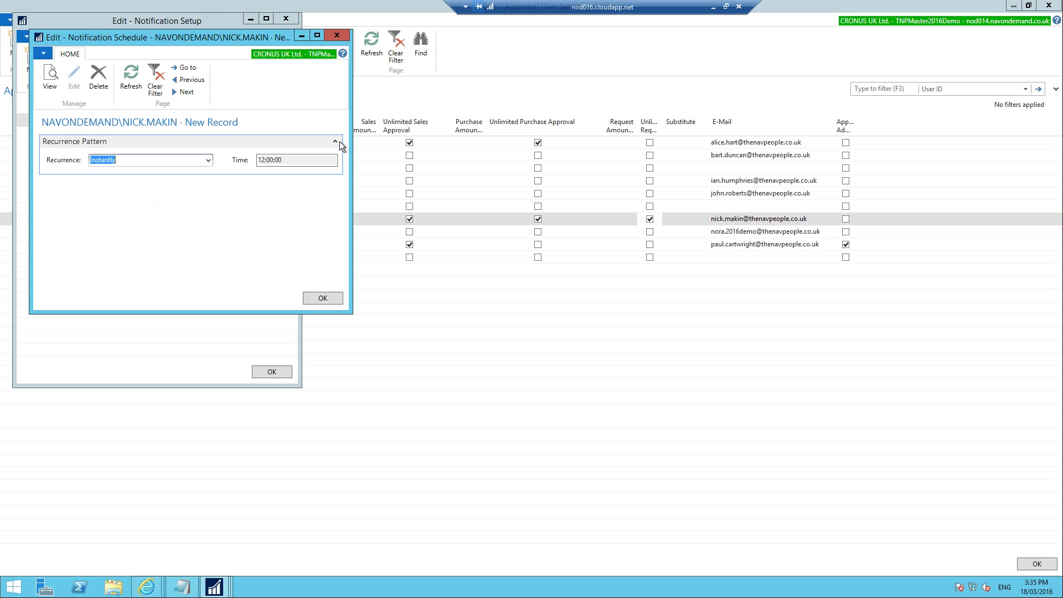
left_click(328, 298)
left_click(284, 373)
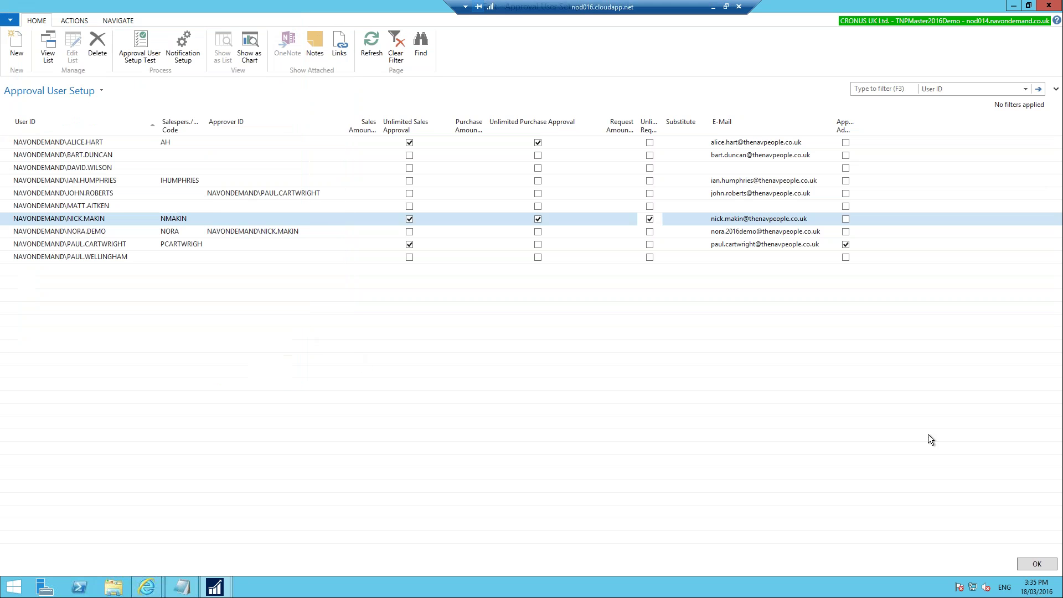
Review the options of the response sending the approval request and the approved-request step with no pending approvals, and close the workflow.
left_click(1049, 565)
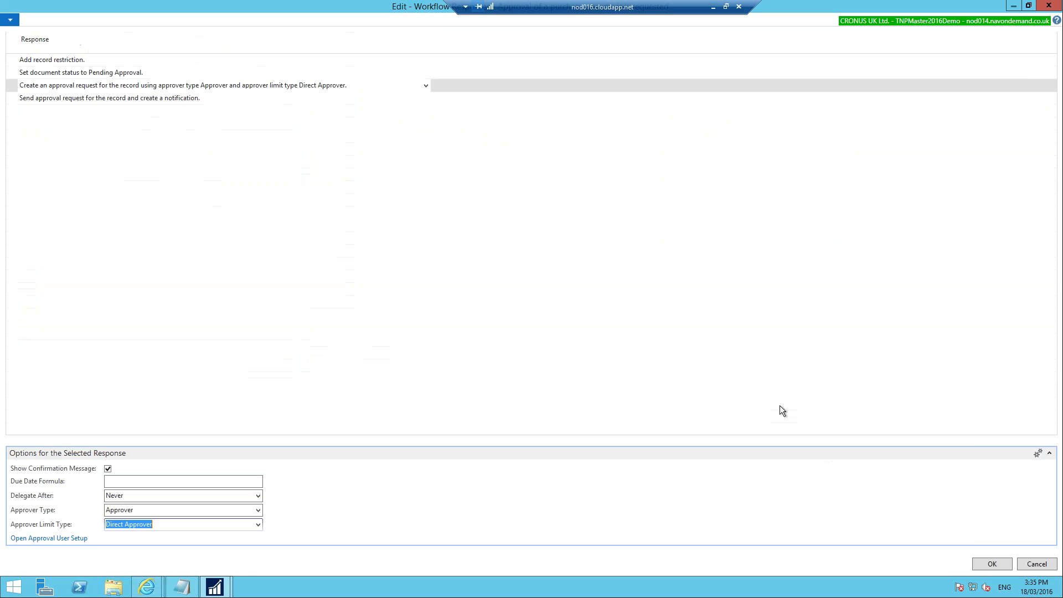
left_click(159, 100)
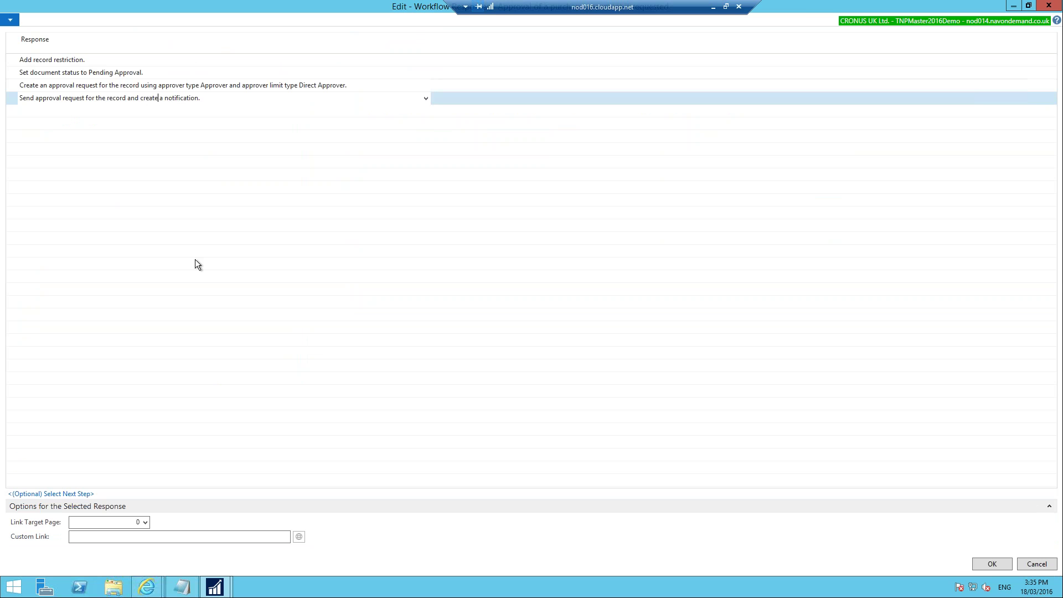
key("Up")
key("Down")
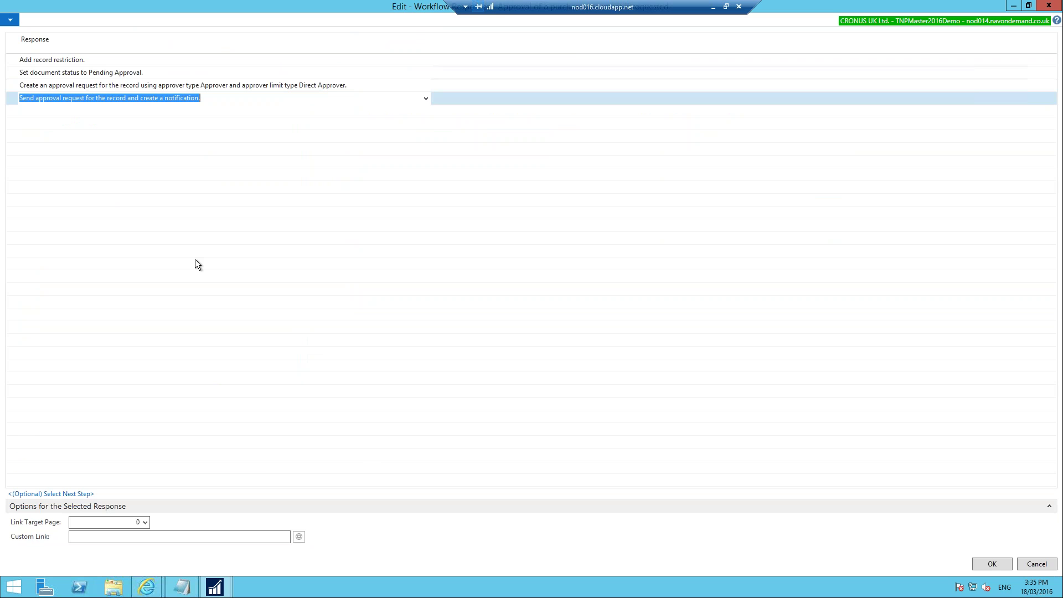
left_click(992, 564)
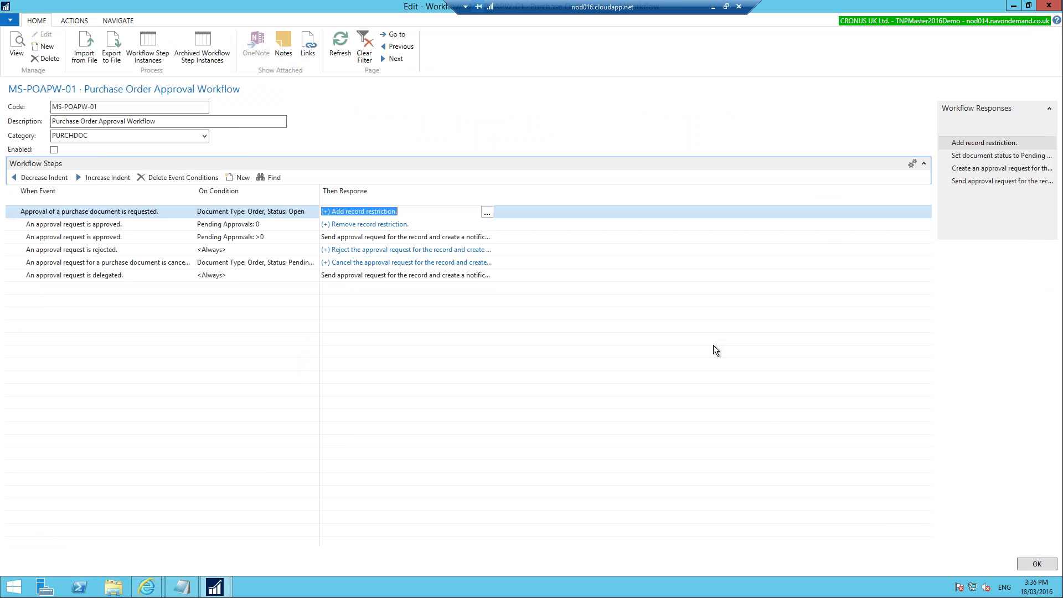
key("Down")
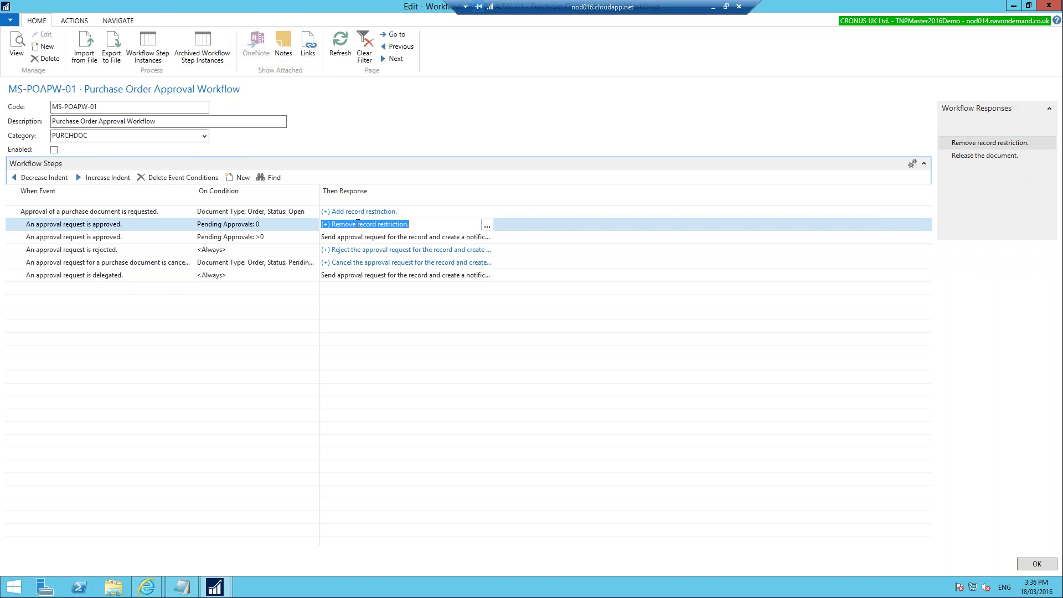
left_click(1037, 562)
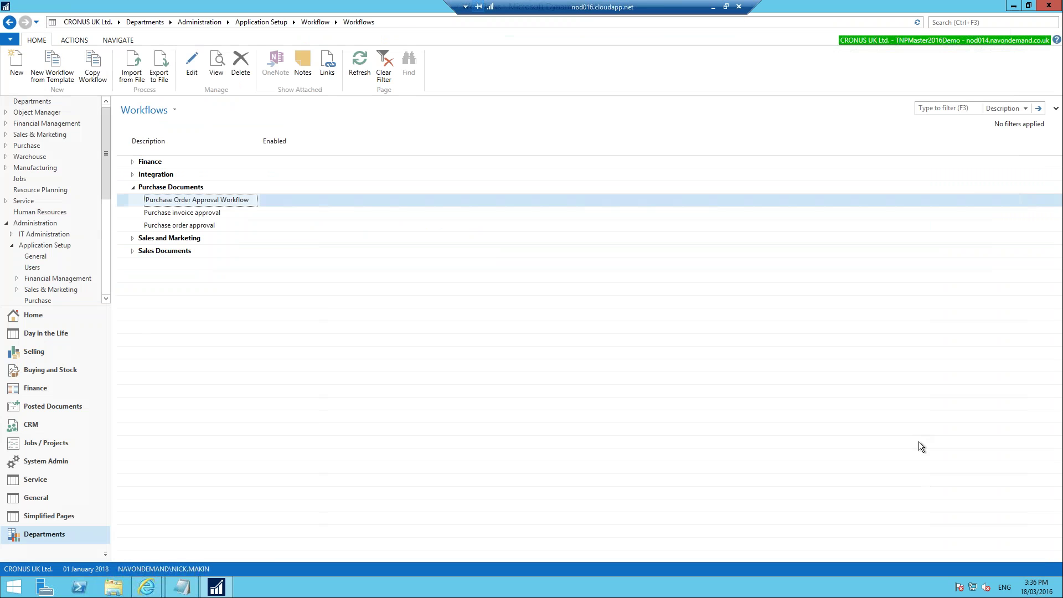
Switch to the Dynamics NAV web client in the browser, resume the suspended session and open the Purchase Orders list.
left_click(147, 587)
left_click(85, 529)
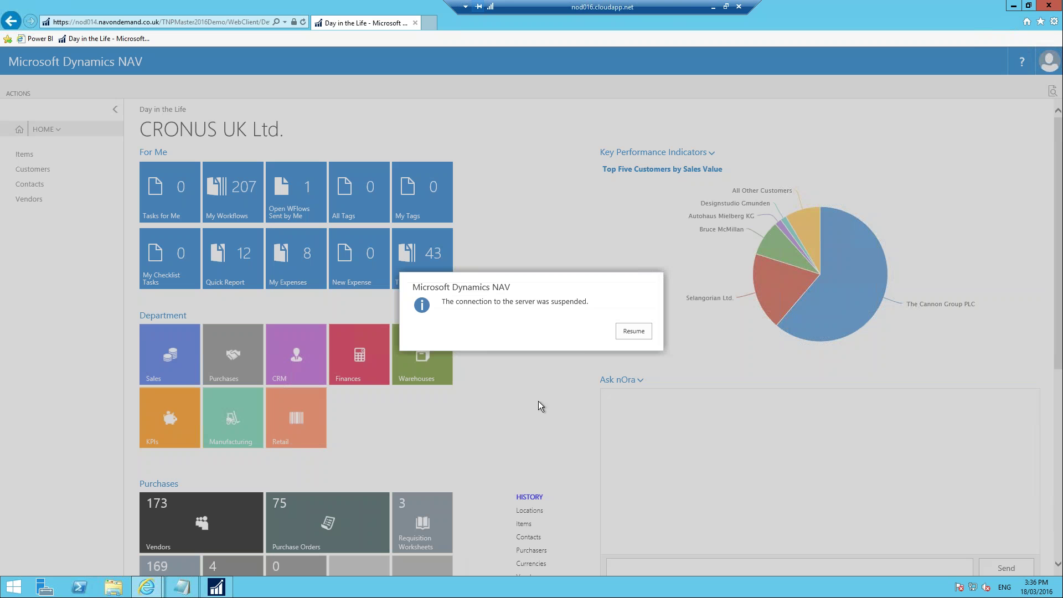
left_click(634, 331)
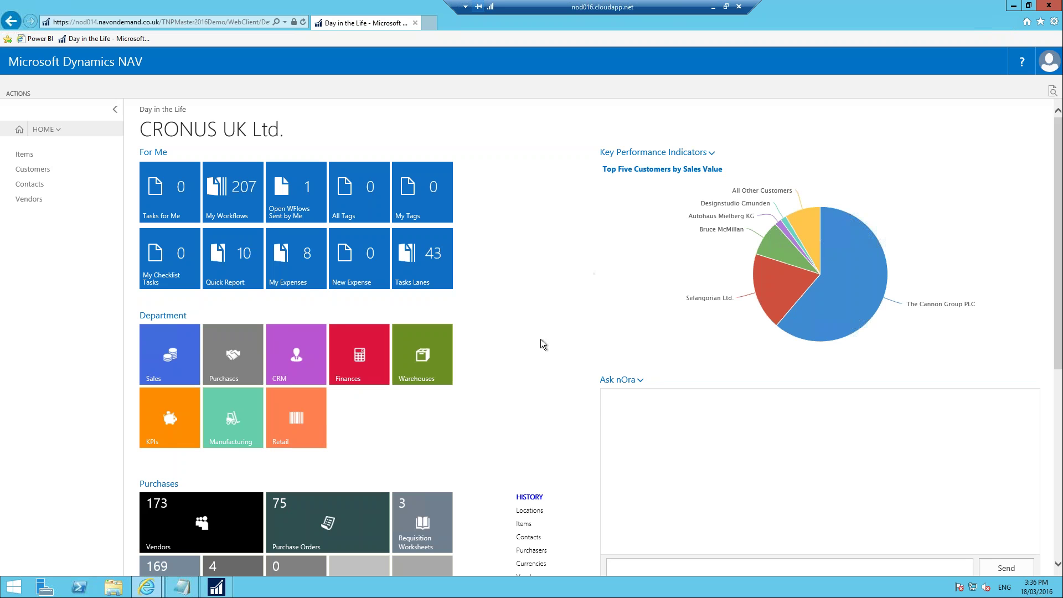
left_click(371, 505)
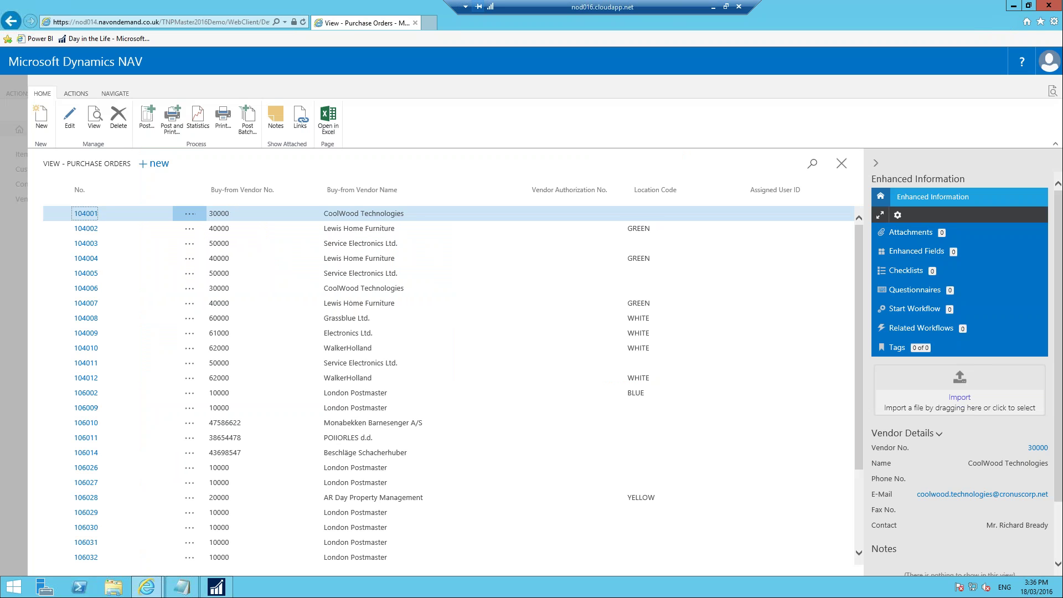
Create a new purchase order for vendor 10000, London Postmaster.
left_click(39, 121)
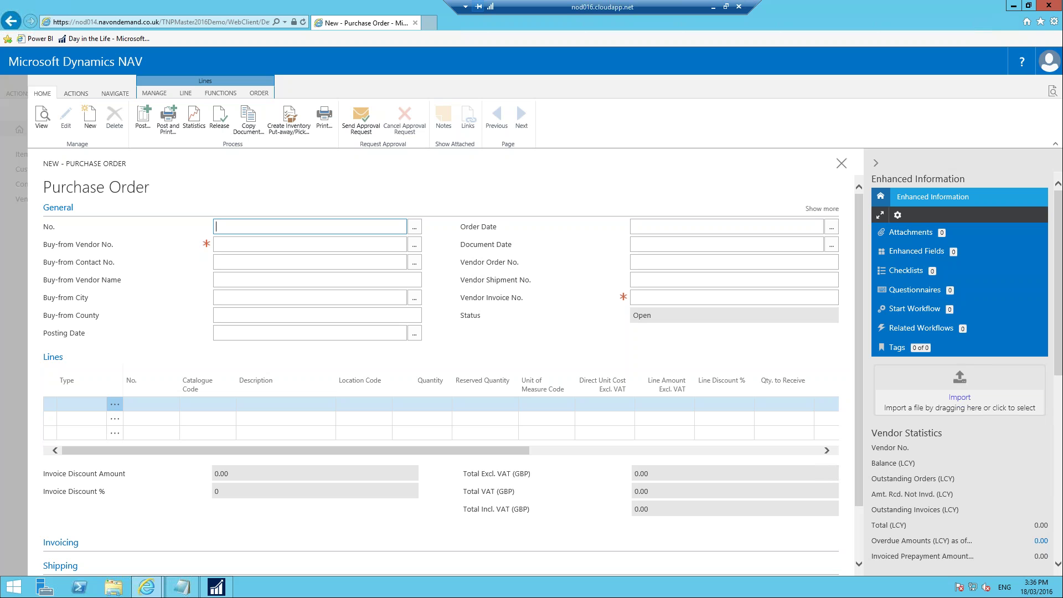
key("Tab")
type("1000")
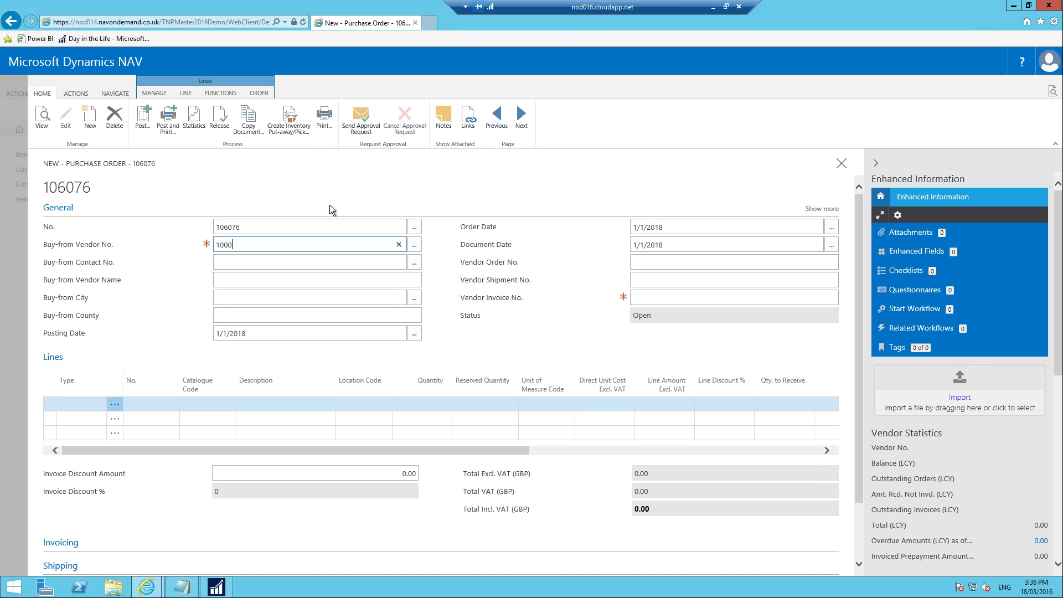
type("0")
key("Tab")
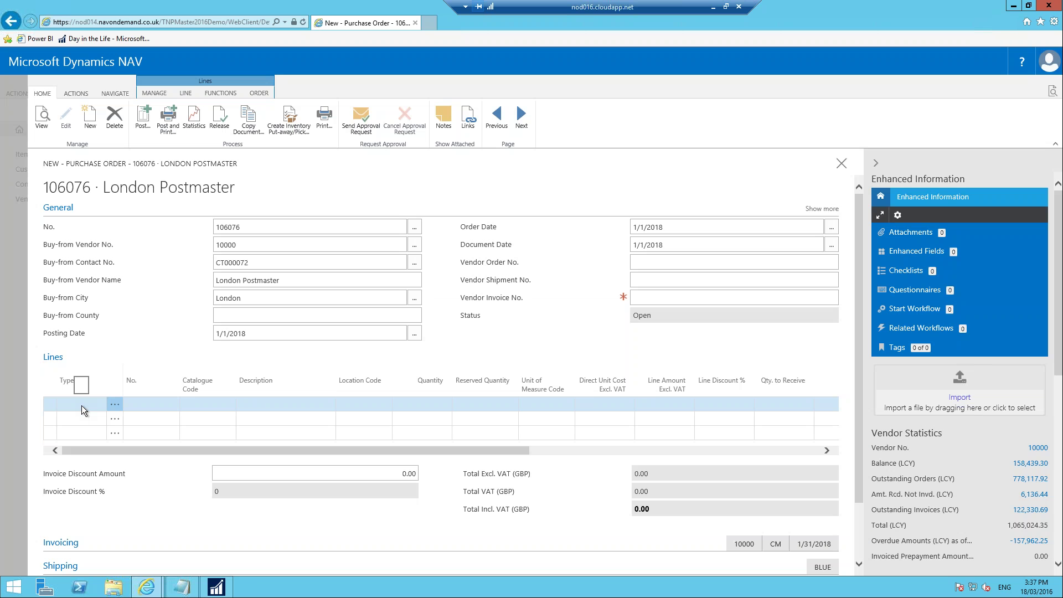
Add an Item line for item 1000 with a quantity of 1 to the purchase order.
left_click(82, 408)
left_click(83, 424)
left_click(153, 406)
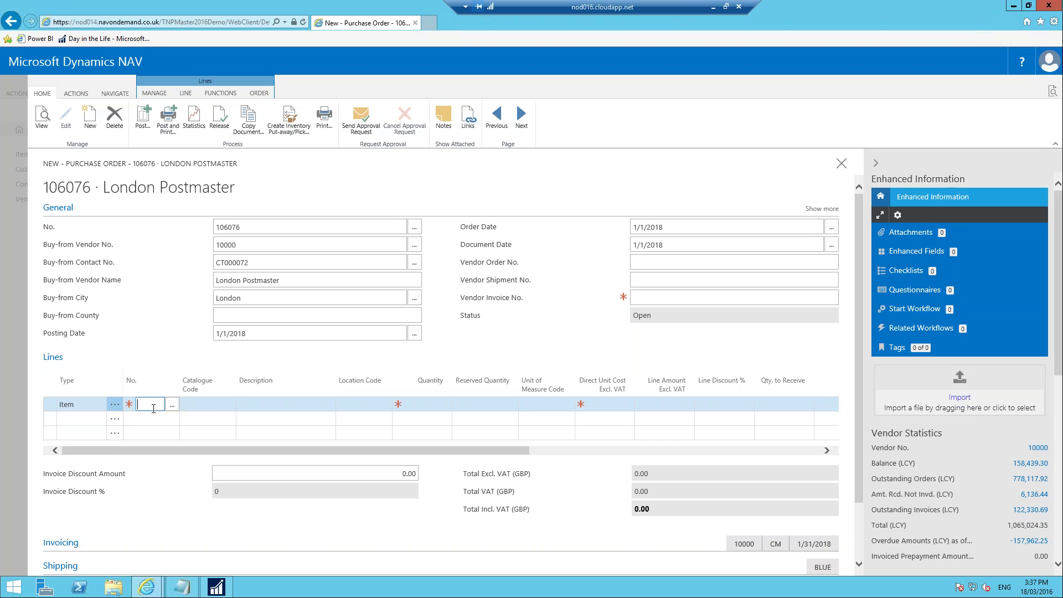
type("1000")
key("Tab")
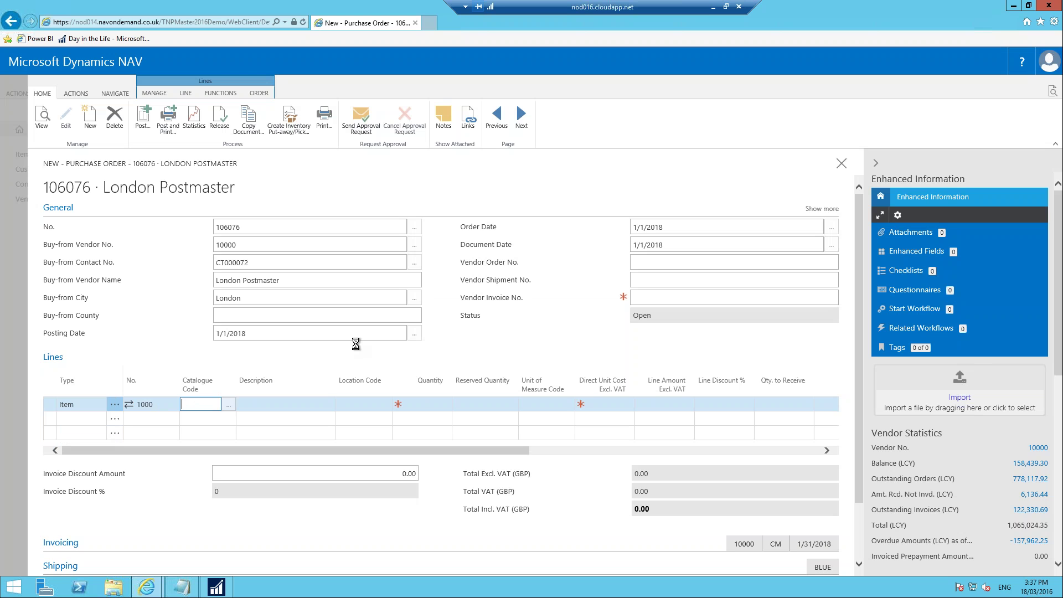
key("Tab")
key("Tab")
key("Tab")
type("1")
key("Tab")
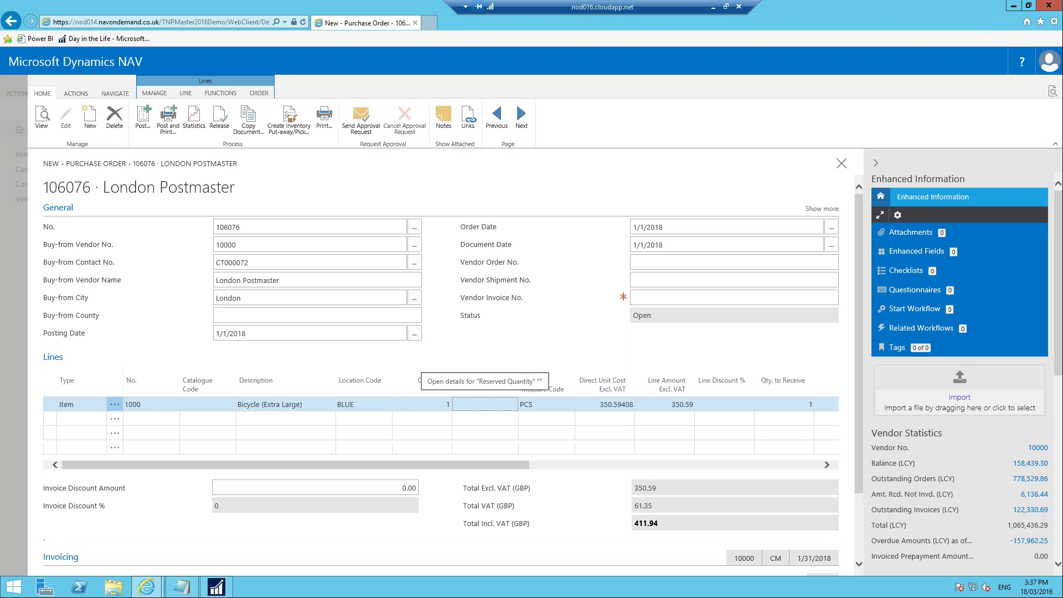
Switch to the NAV Windows client, enable the Purchase Order Approval Workflow, return to the web client and close the new purchase order.
left_click(216, 587)
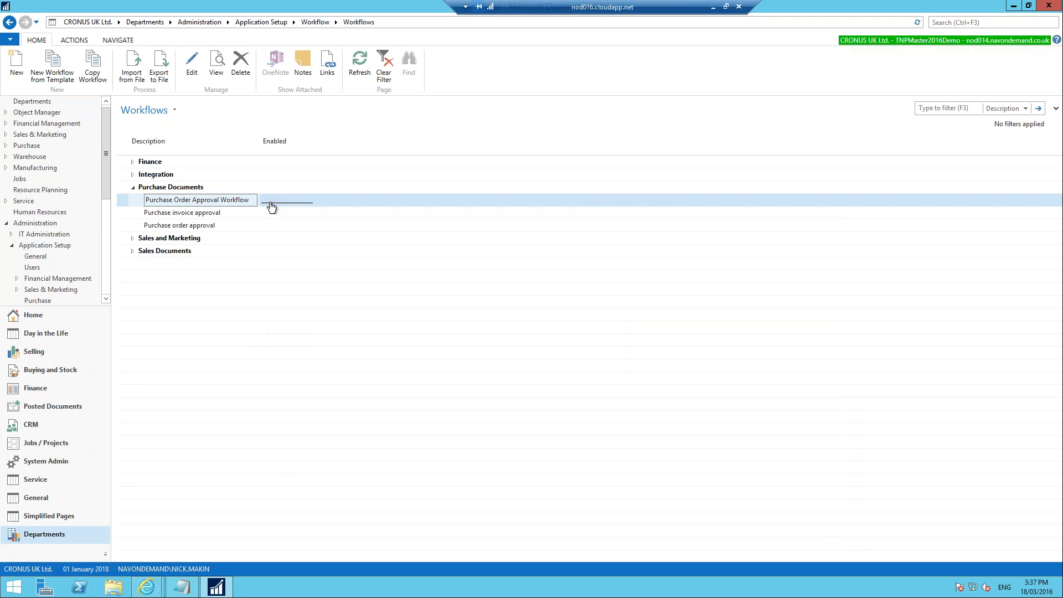
left_click(192, 66)
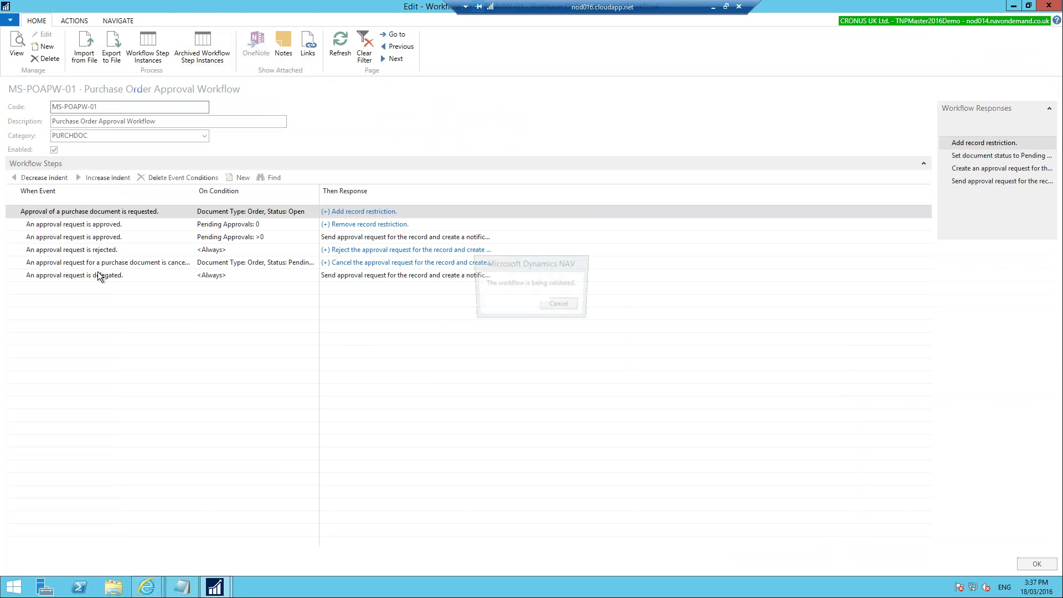
left_click(1020, 561)
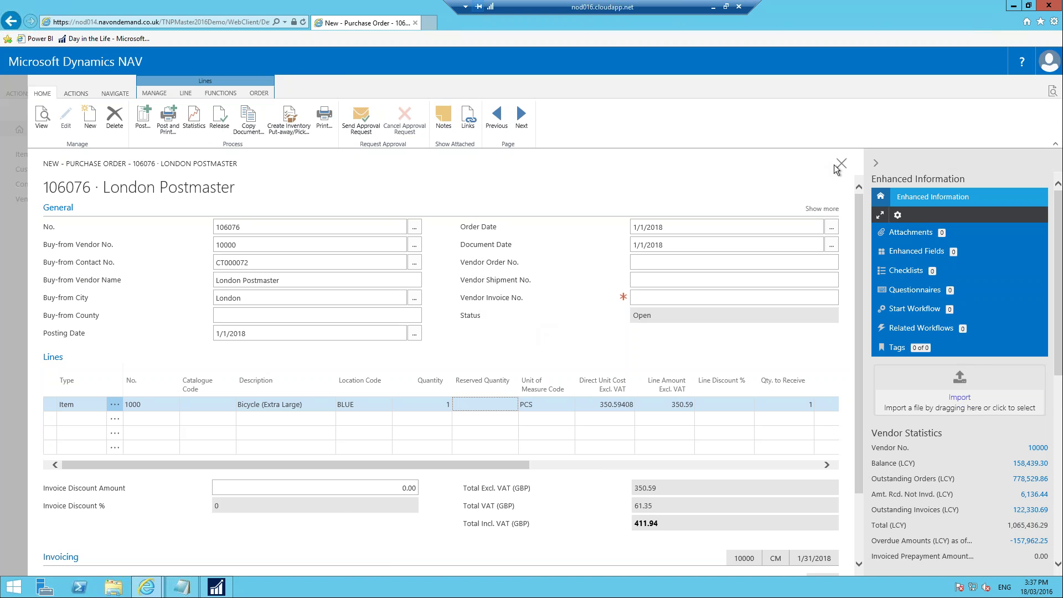
key("Escape")
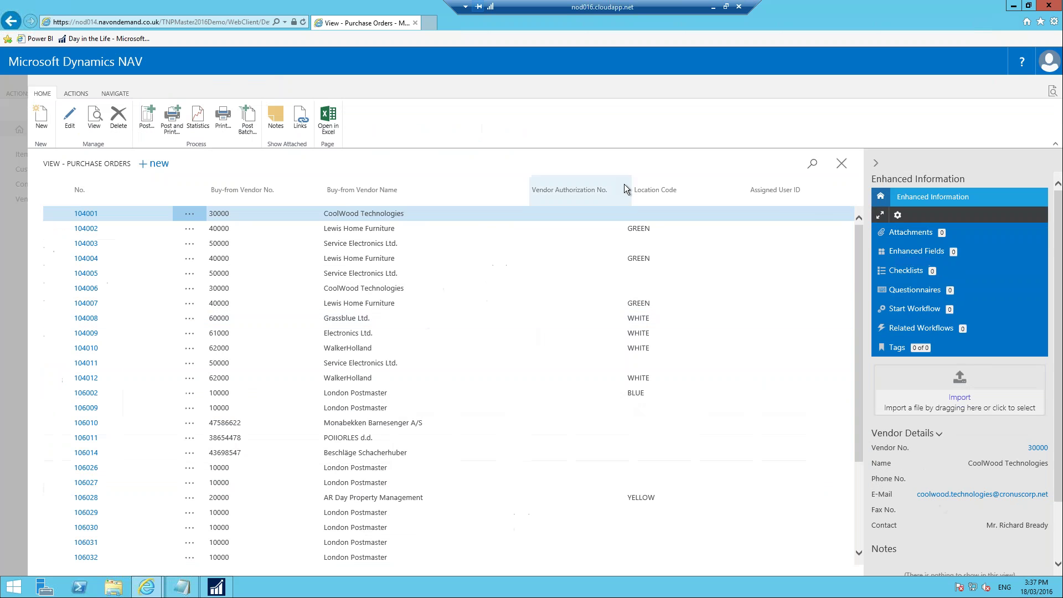
Open the newly created London Postmaster purchase order from the list and send an approval request for it.
scroll(218, 385, "down", 3)
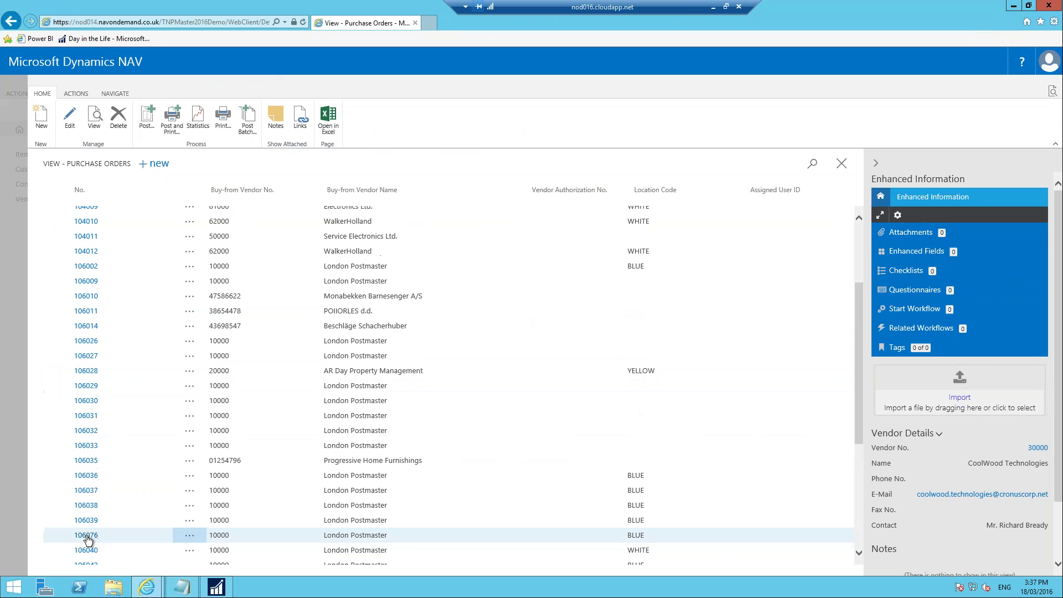
left_click(86, 539)
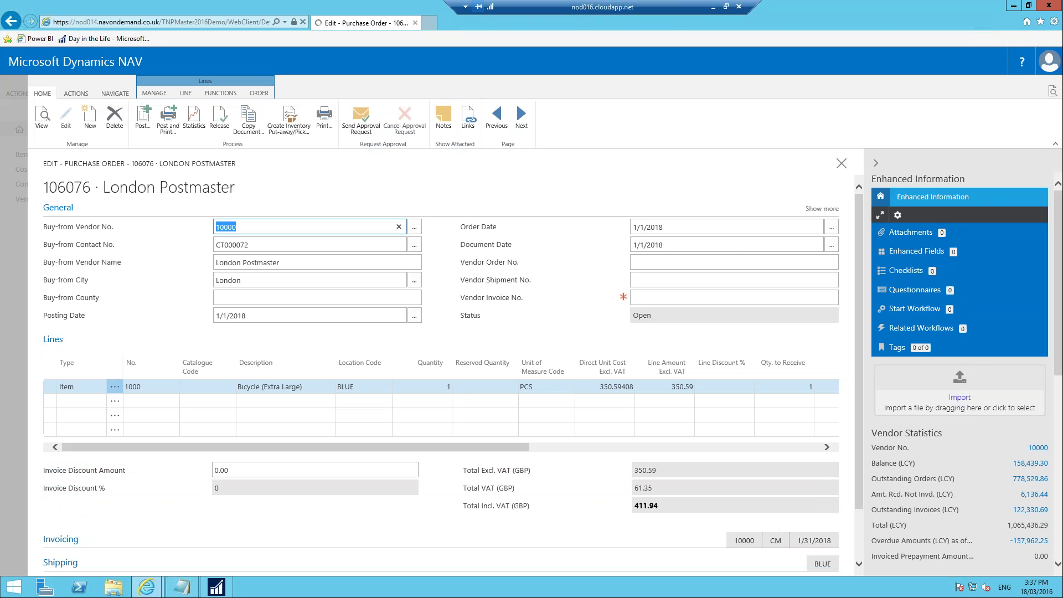
left_click(355, 131)
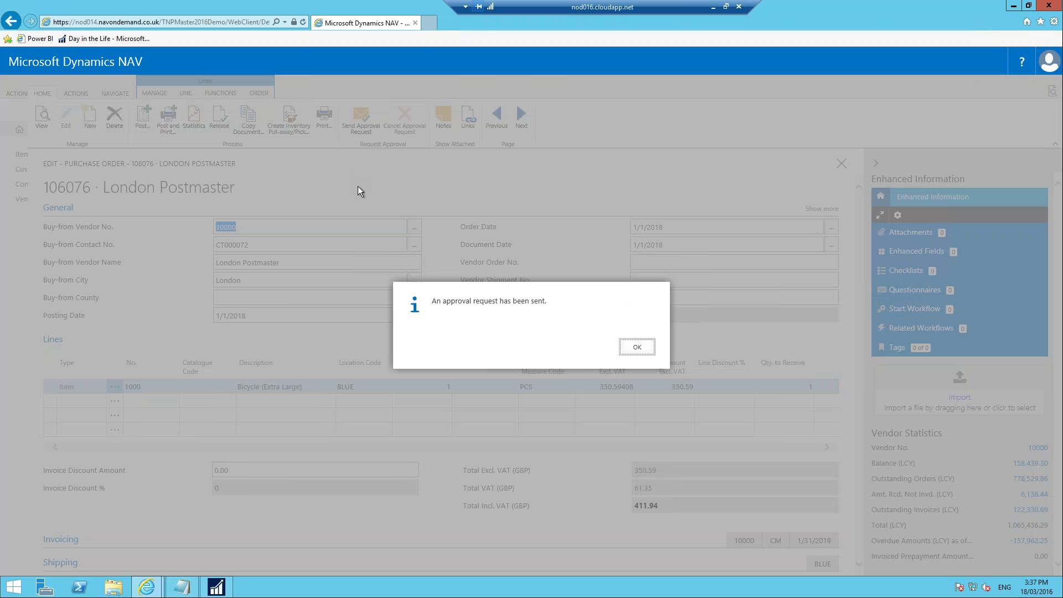
left_click(630, 346)
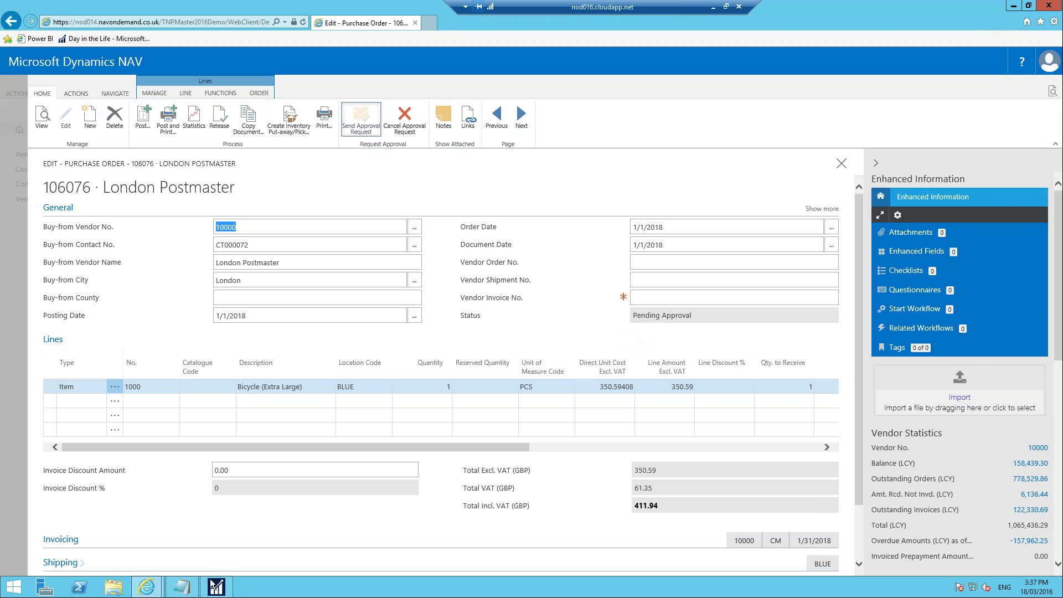
Copy the purchase order's number and open the Buying and Stock Purchase Orders list in the NAV Windows client.
double_click(73, 187)
key("ctrl+c")
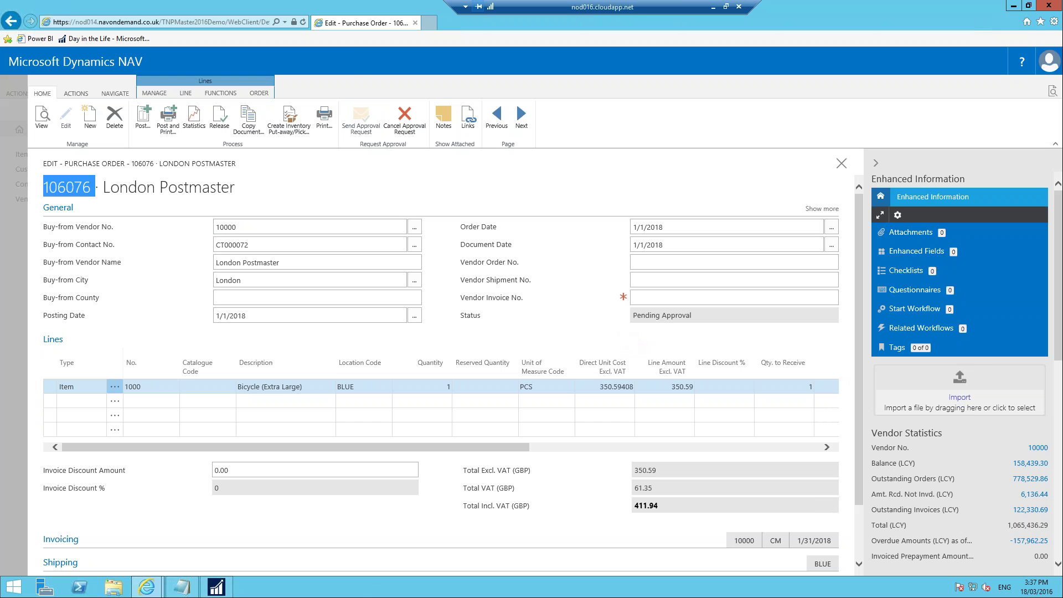
key("alt+Tab")
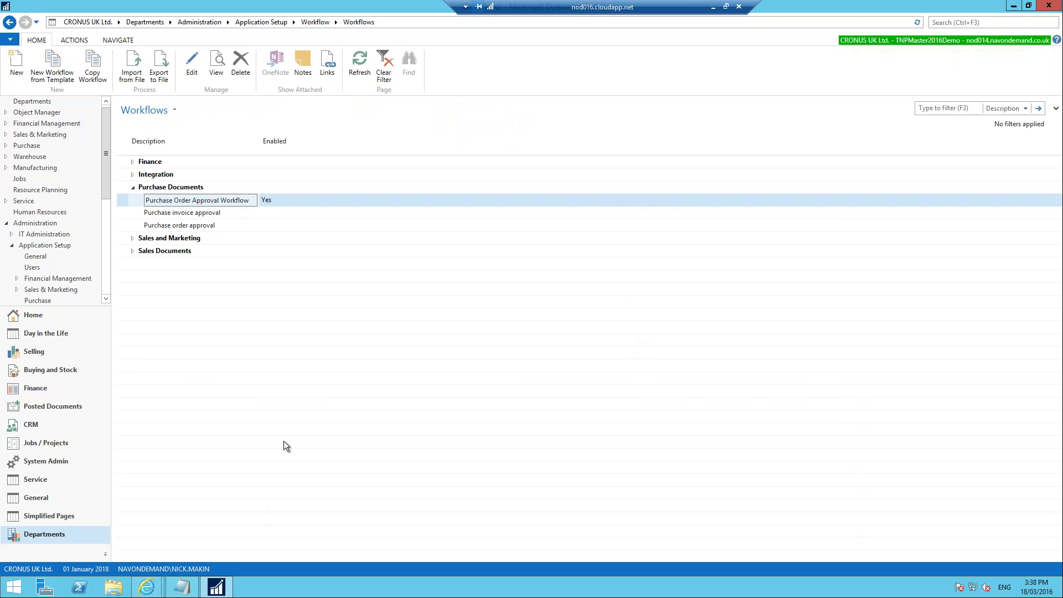
left_click(935, 25)
type("purchase")
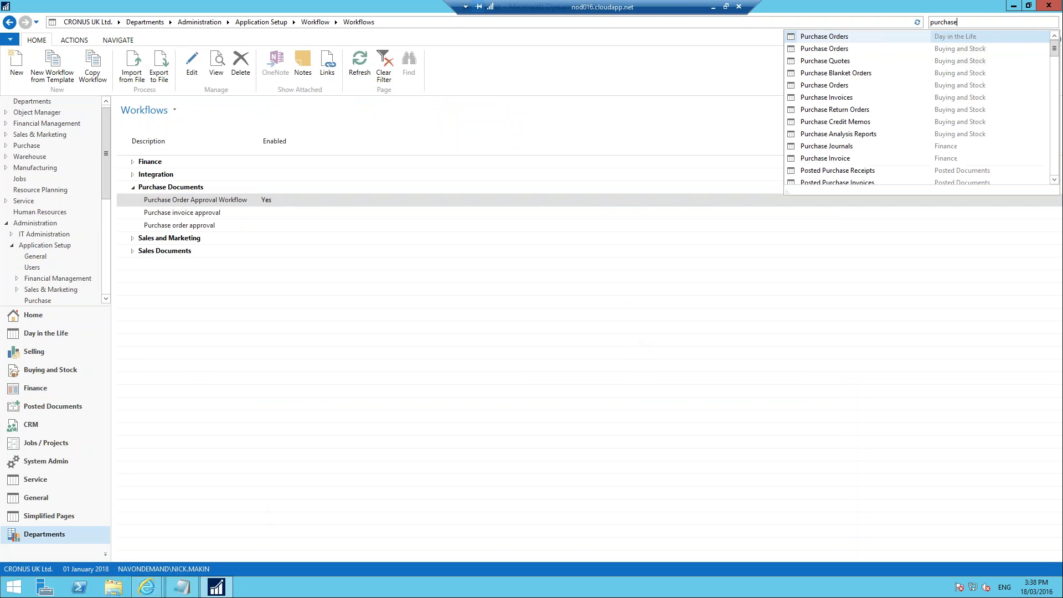
left_click(825, 48)
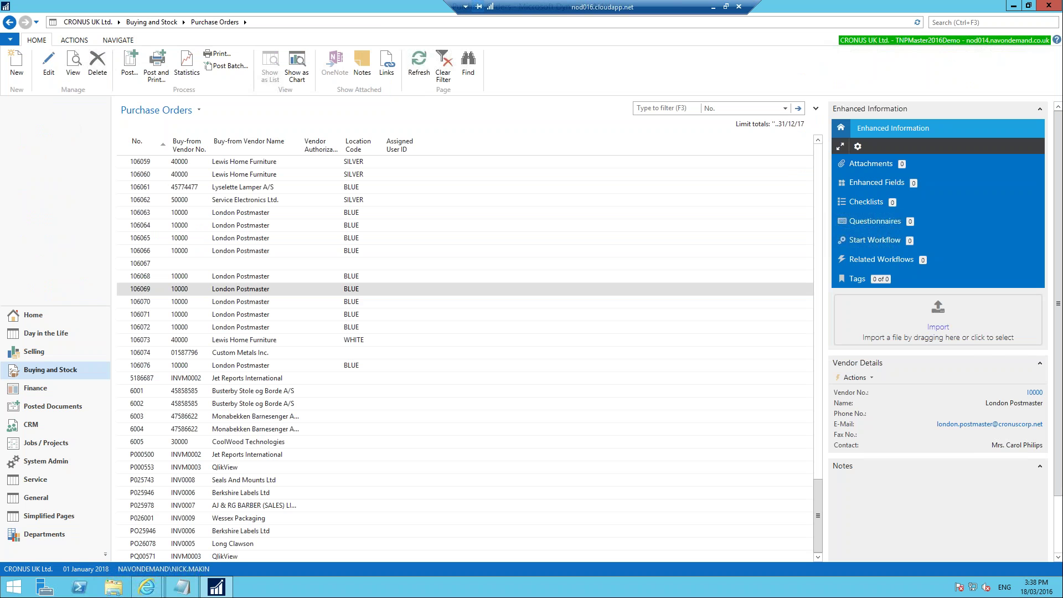
Filter the Purchase Orders list on the No. column by the copied order number.
left_click(951, 21)
left_click(687, 109)
key("ctrl+v")
double_click(687, 110)
key("Return")
Open the filtered London Postmaster purchase order for editing, approve its pending request and close the order.
left_click(49, 62)
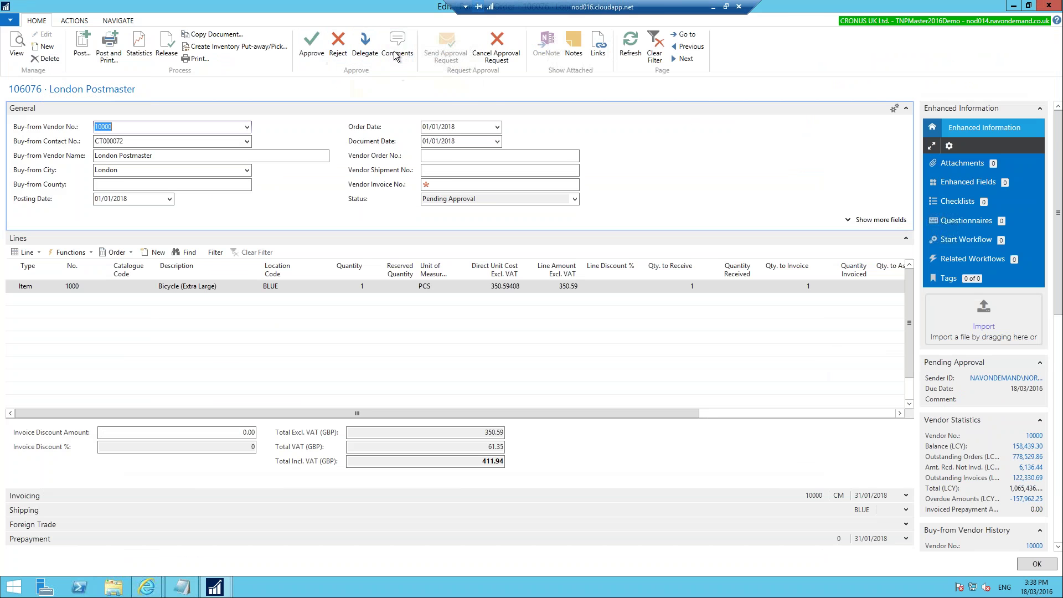
left_click(311, 42)
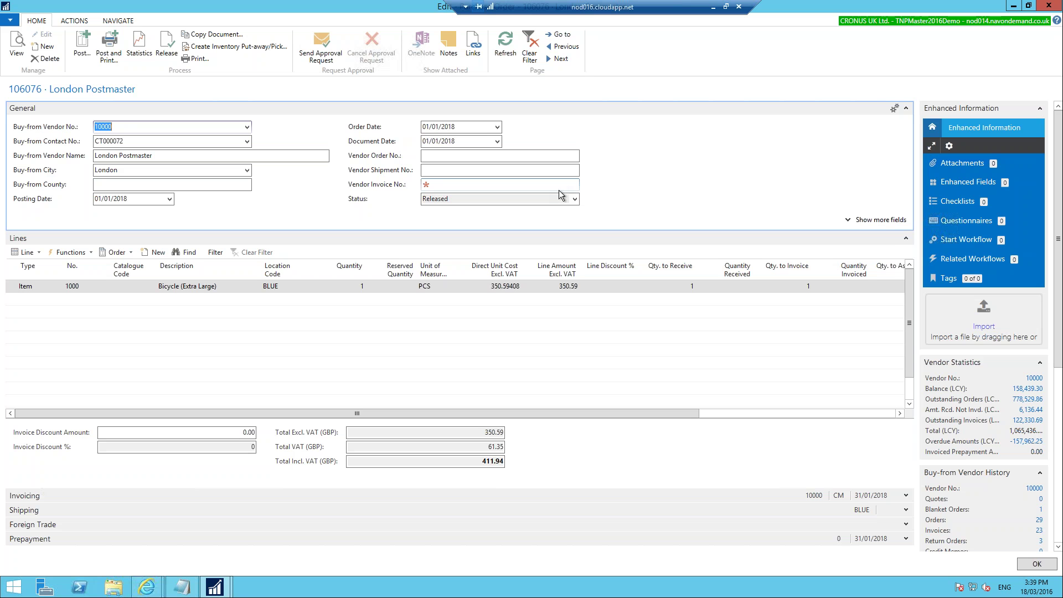
left_click(1038, 564)
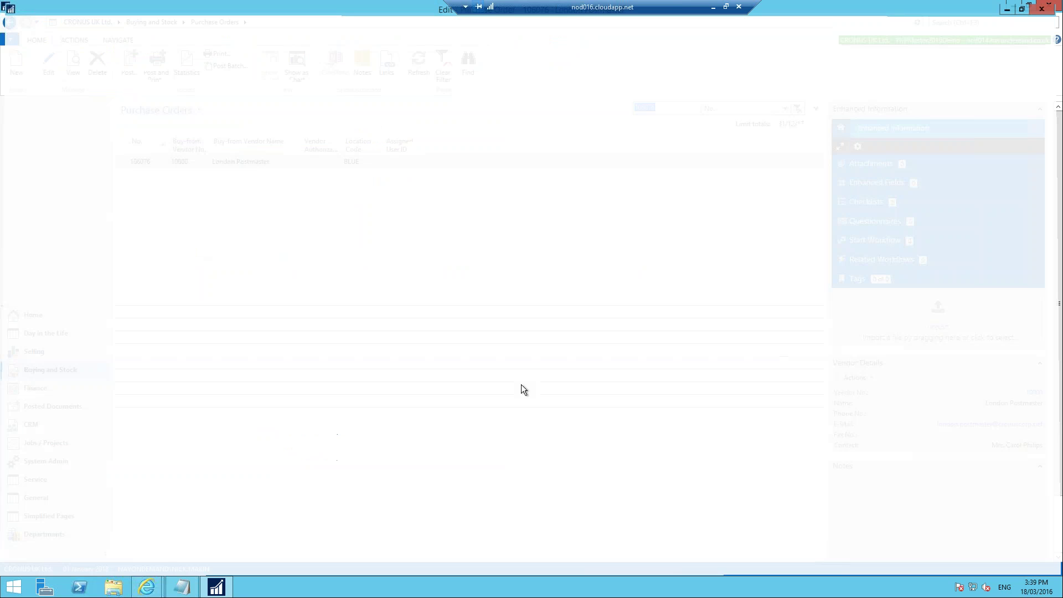
Find the Workflow department page, open its Workflows list and expand the Sales and Marketing category, leaving Sales Documents collapsed.
left_click(955, 26)
type("workflow")
key("Down")
key("Return")
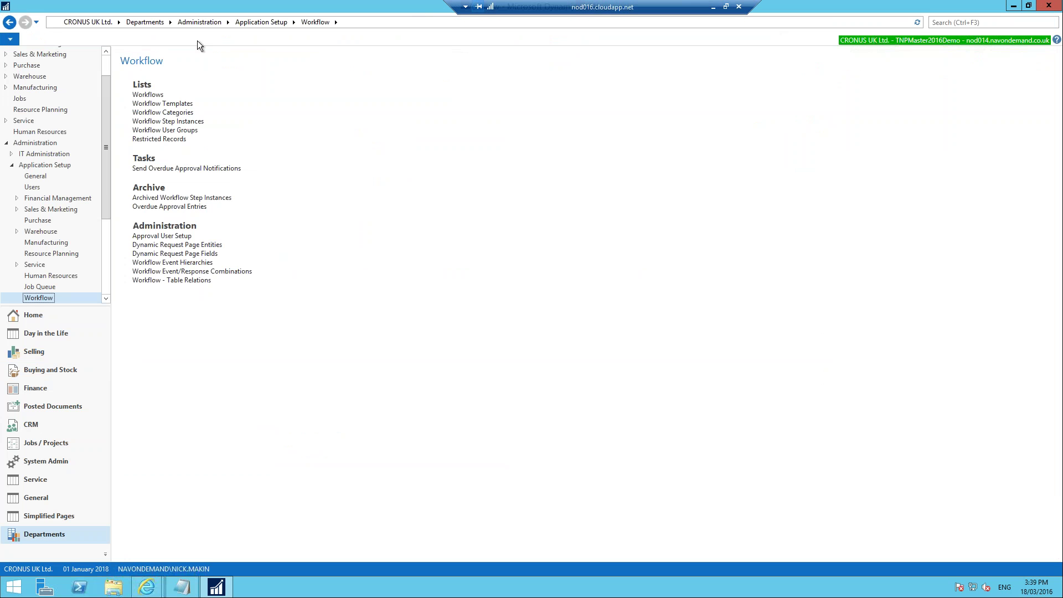
left_click(148, 103)
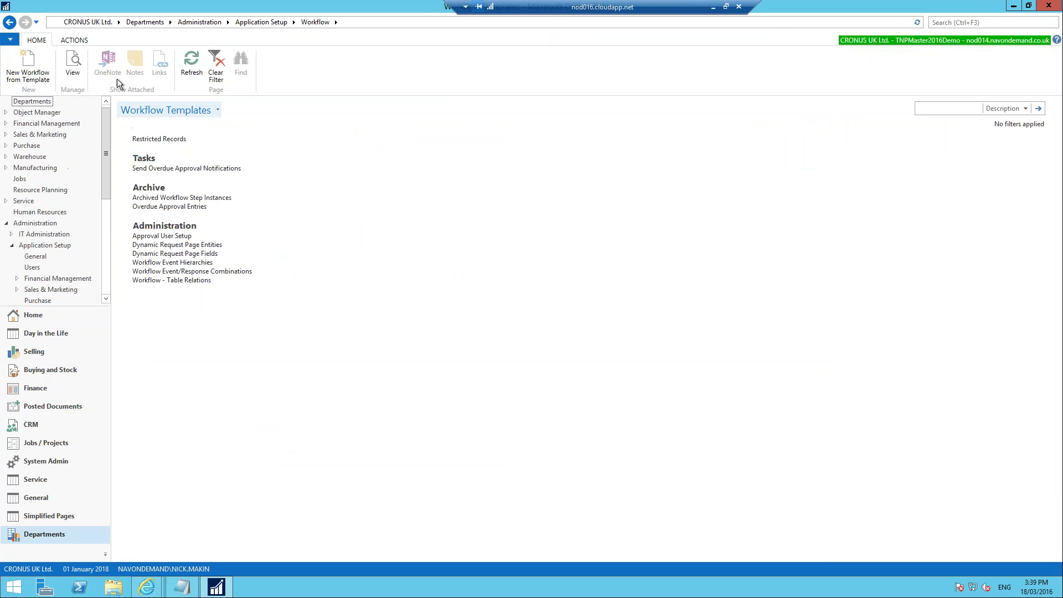
key("alt+Left")
left_click(150, 100)
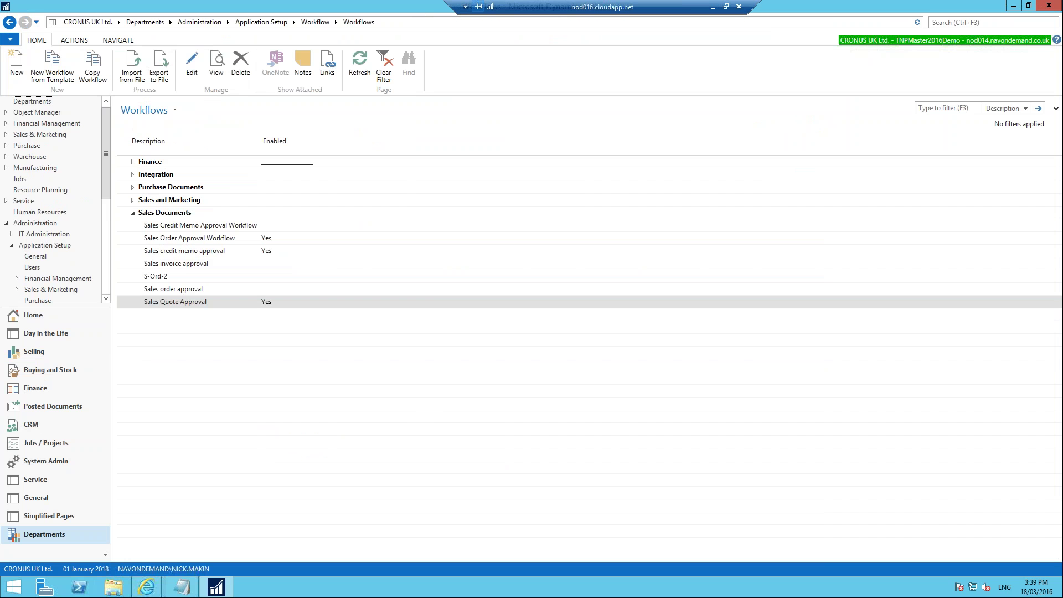
left_click(134, 211)
left_click(132, 200)
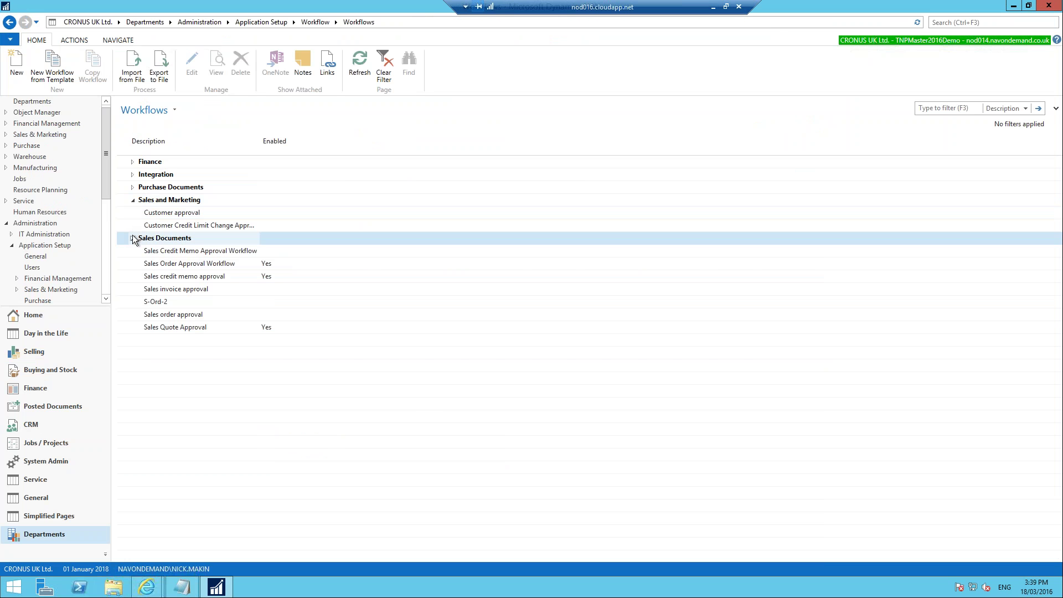
left_click(132, 238)
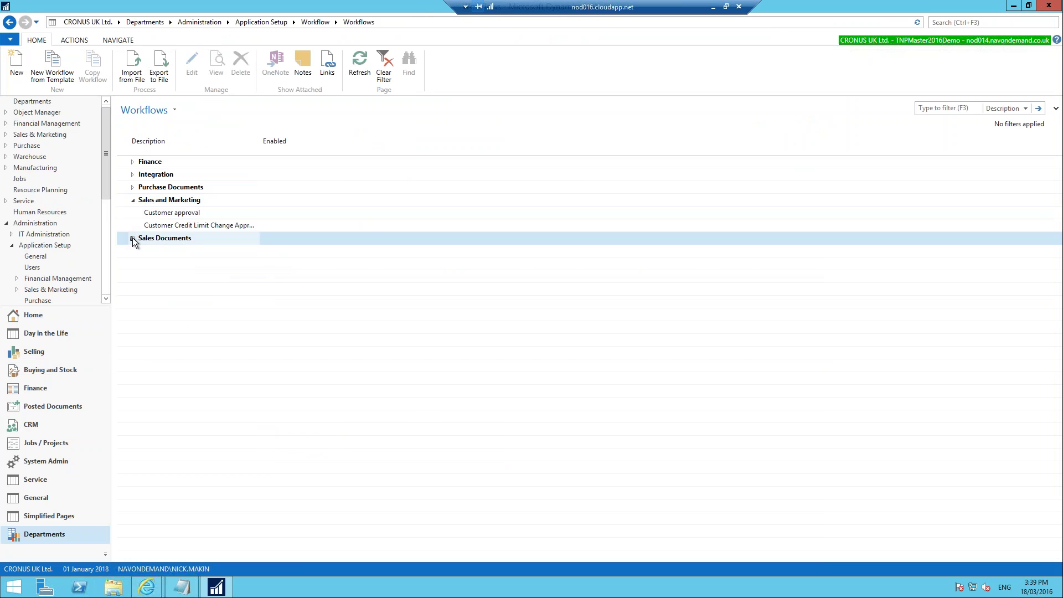
Create a new workflow from the Customer Approval Workflow template in the Sales and Marketing category.
left_click(63, 70)
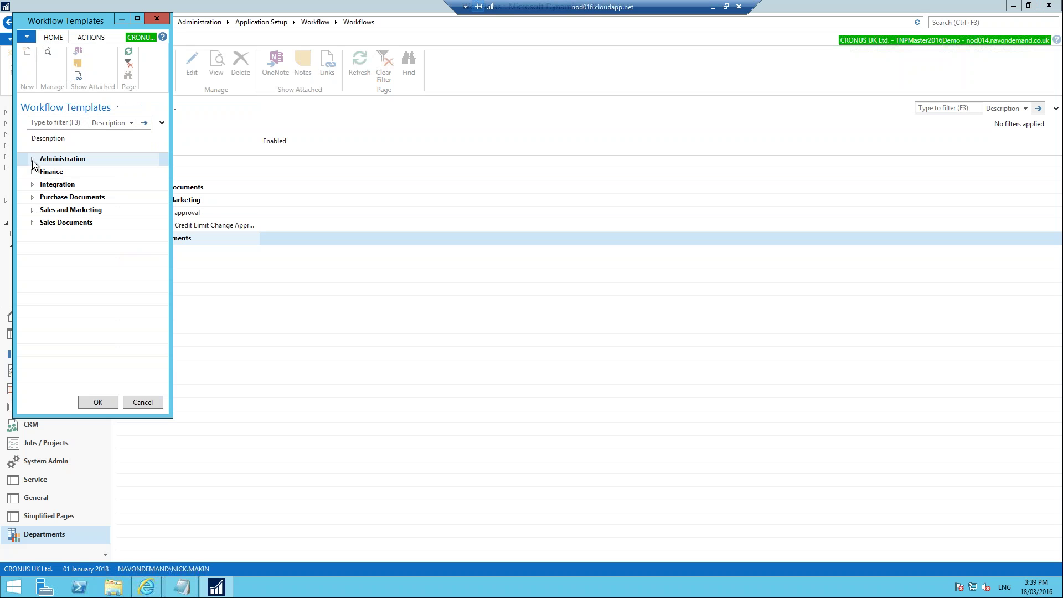
left_click(32, 159)
left_click(33, 184)
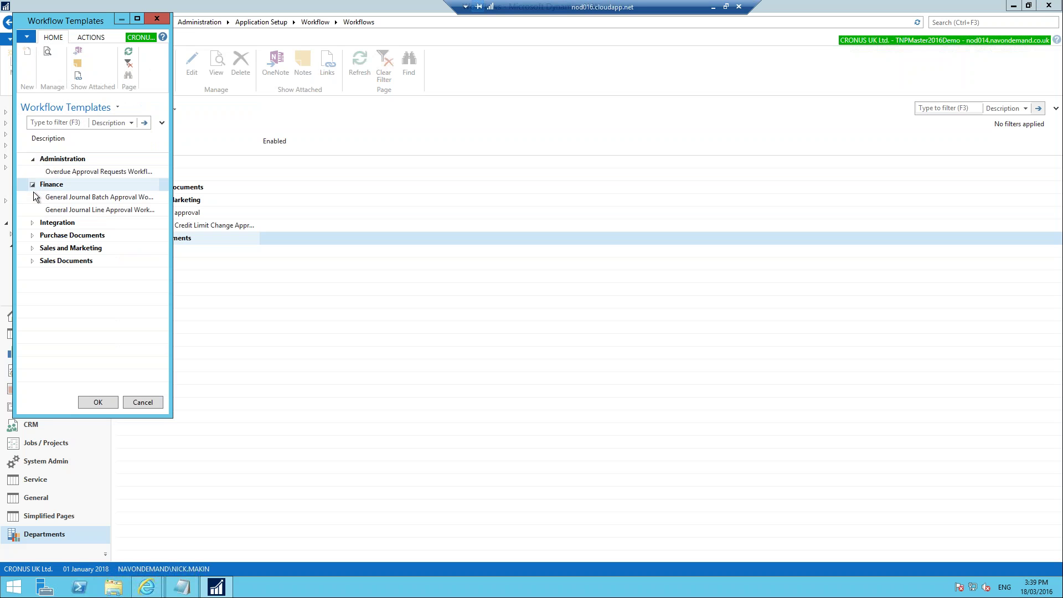
left_click(32, 185)
left_click(32, 159)
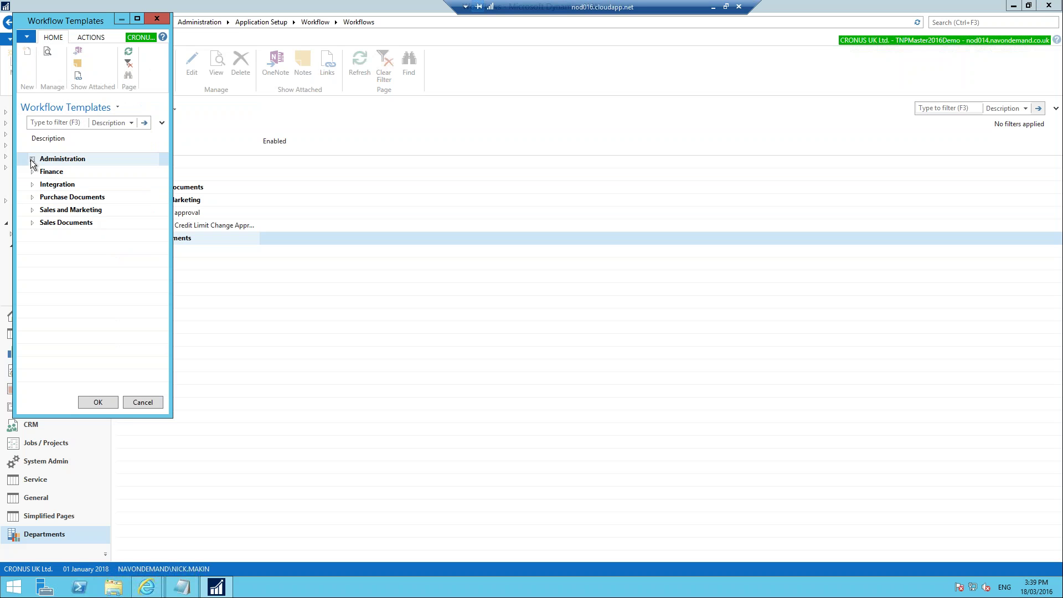
left_click(32, 210)
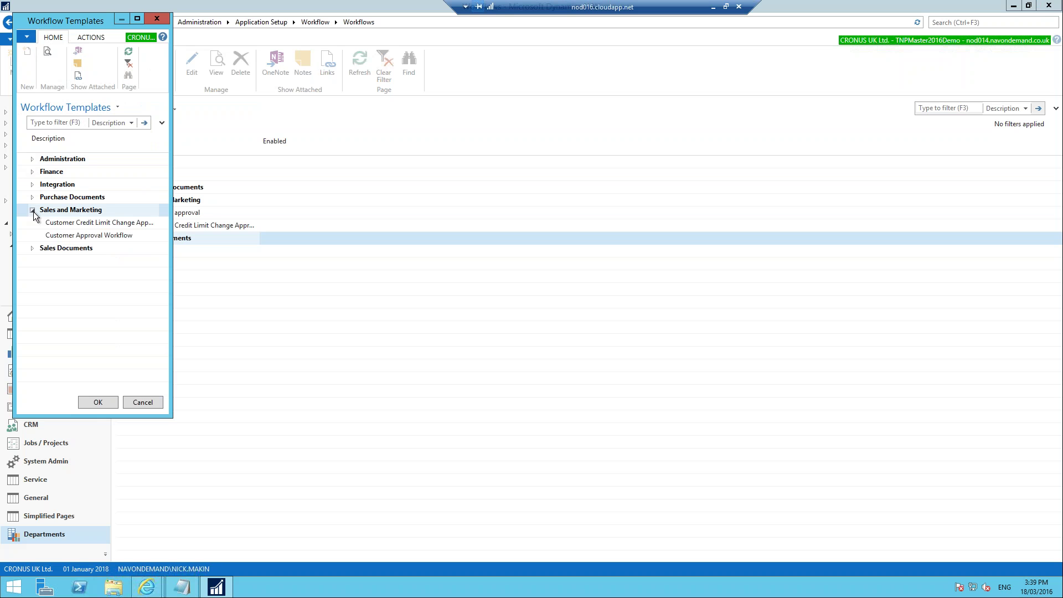
left_click(70, 235)
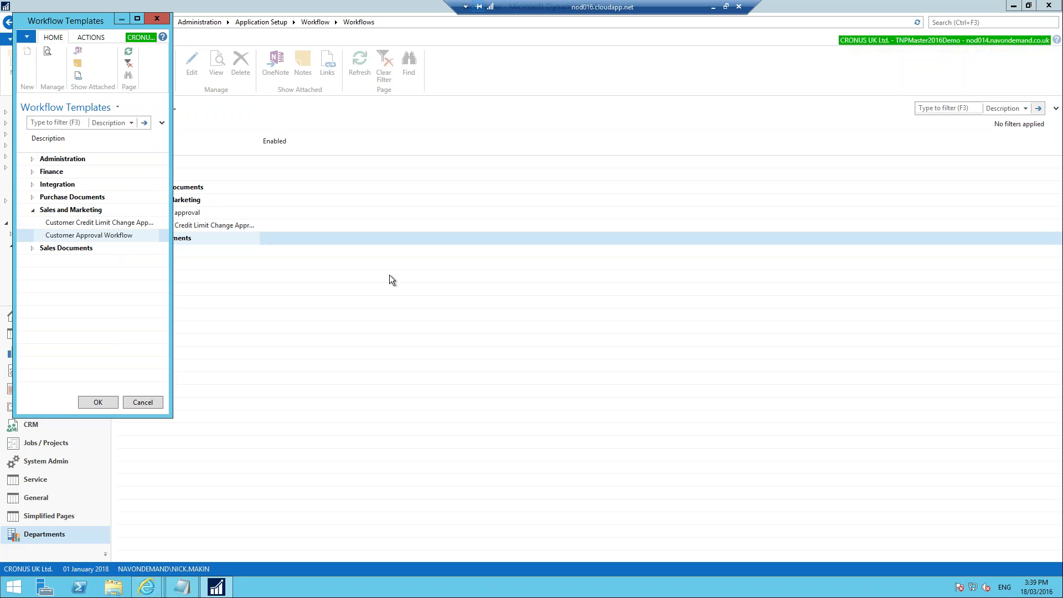
left_click(95, 397)
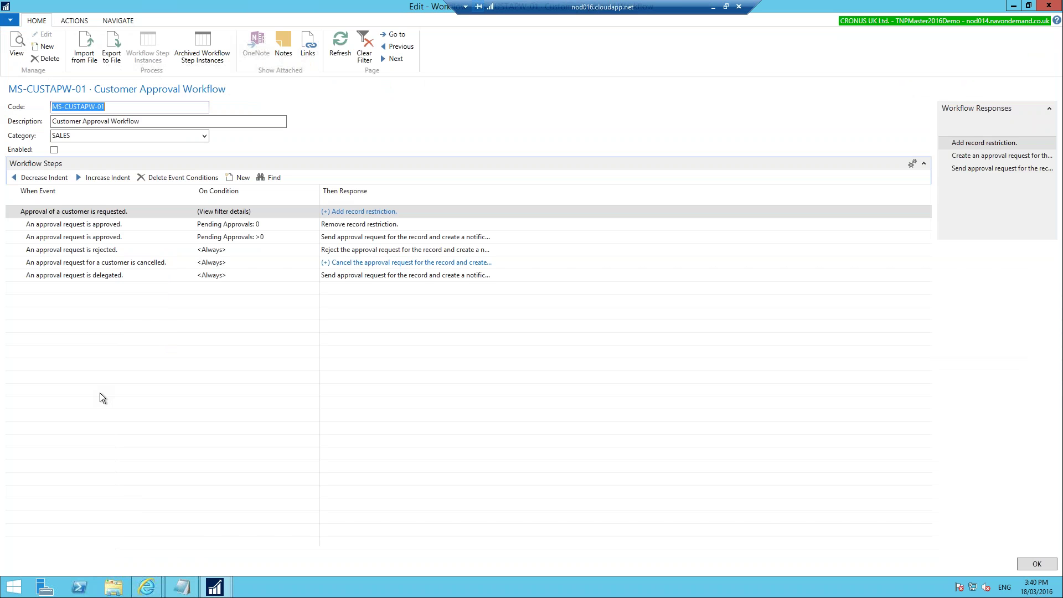
Set the condition of the "Approval of a customer is requested" event to Credit Limit (LCY) >10000.
key("Tab")
key("Tab")
key("Tab")
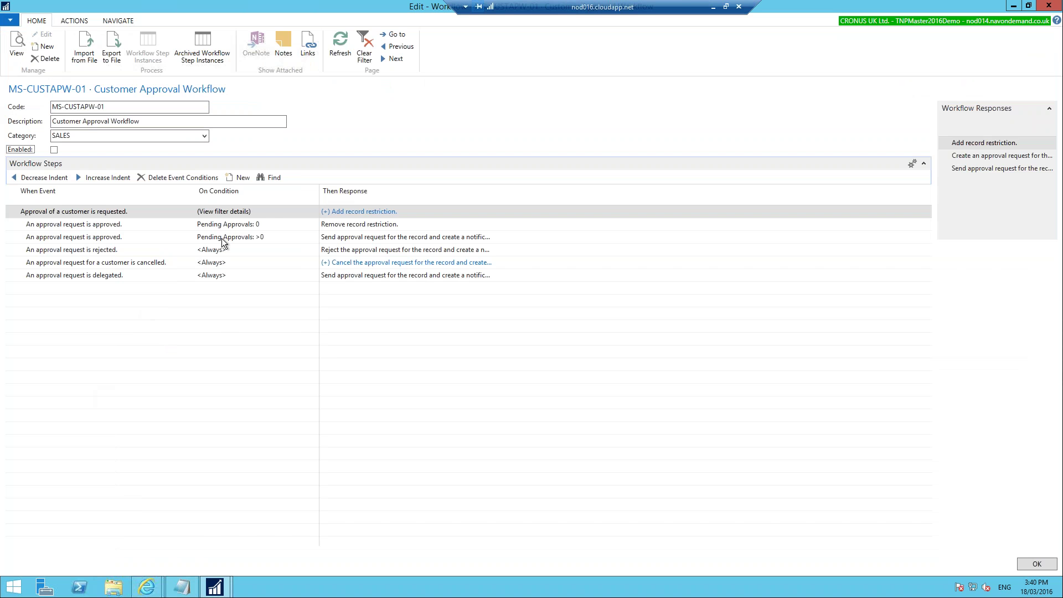
left_click(270, 214)
left_click(271, 214)
left_click(311, 212)
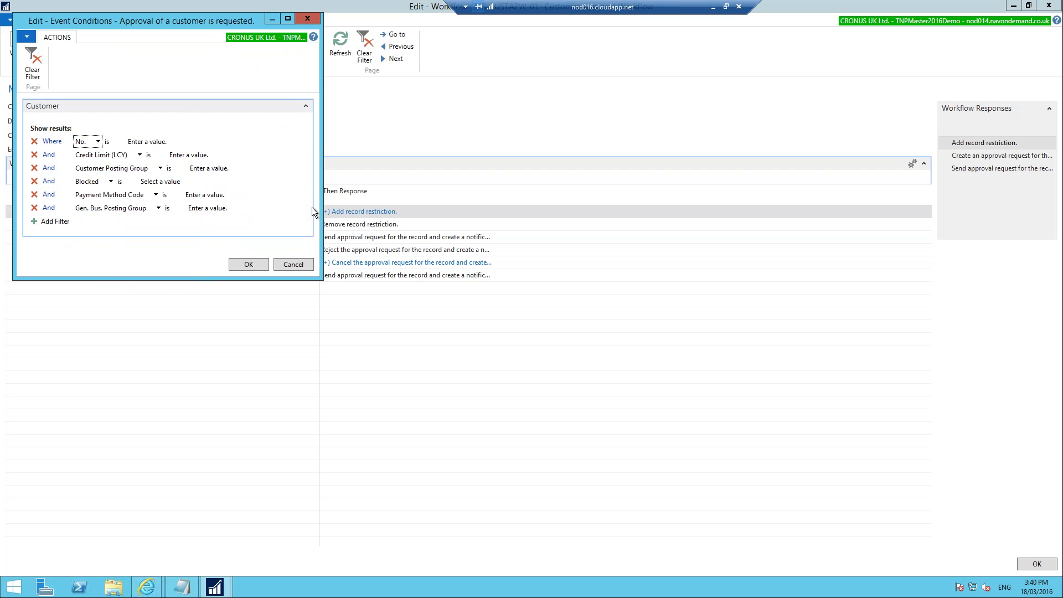
left_click(191, 155)
type(">10000")
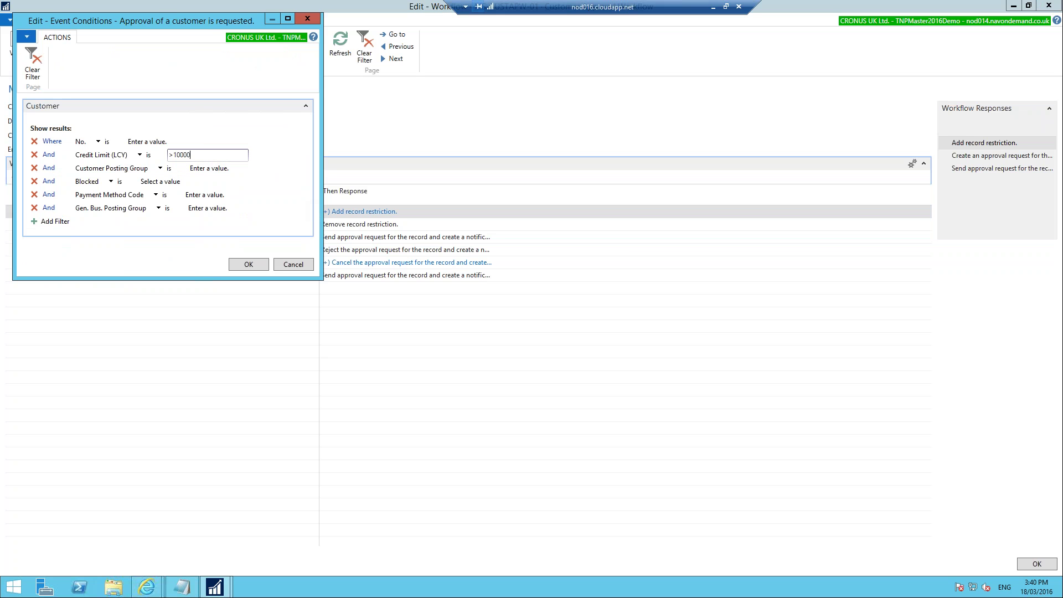
key("Tab")
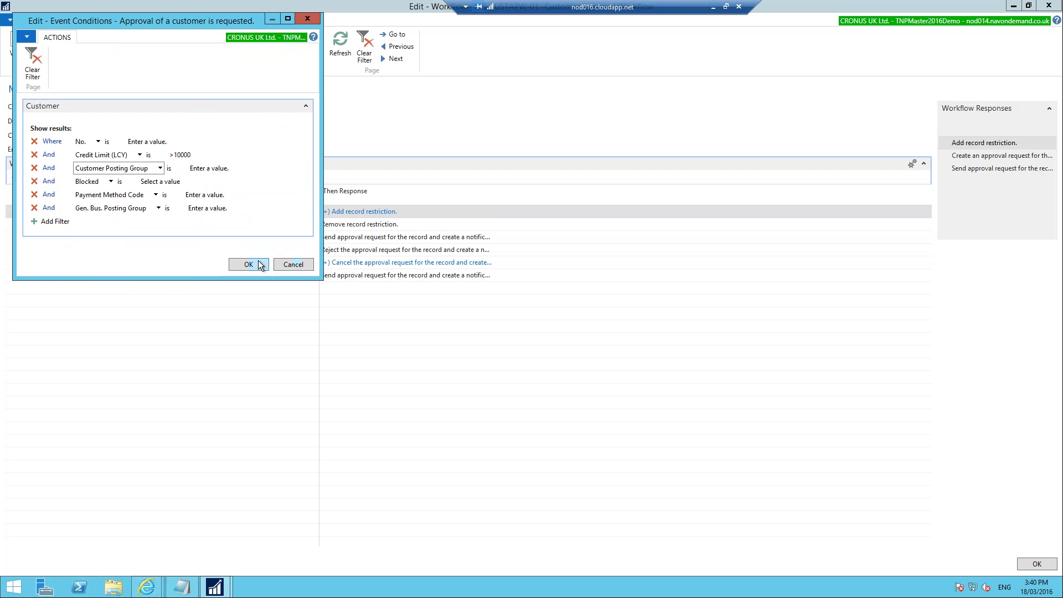
left_click(258, 263)
key("Tab")
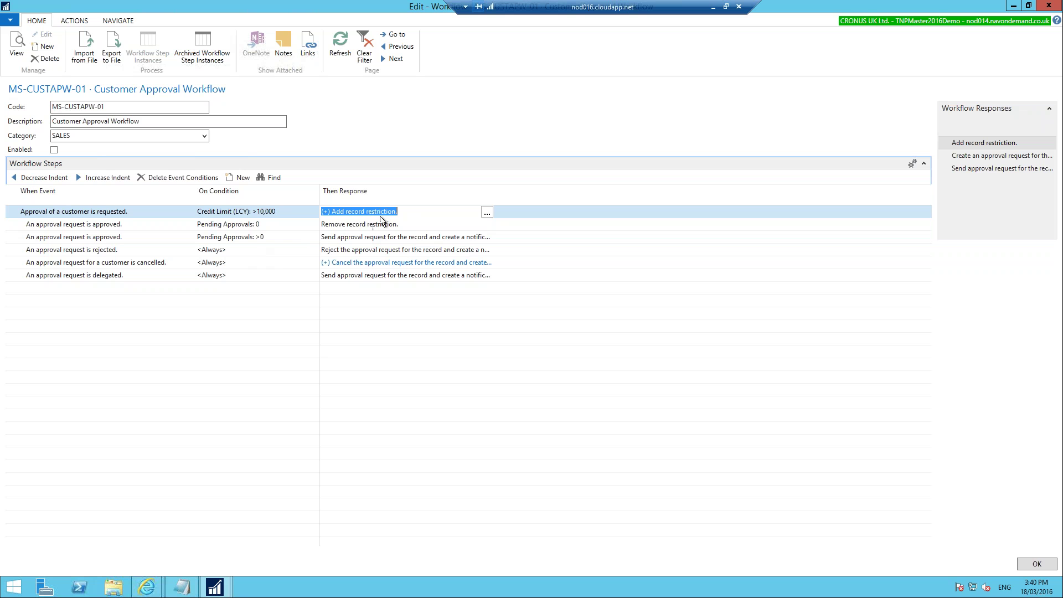
Add a "Create a notification" response after "Remove record restriction" for the approved request event with Pending Approvals: 0.
left_click(408, 223)
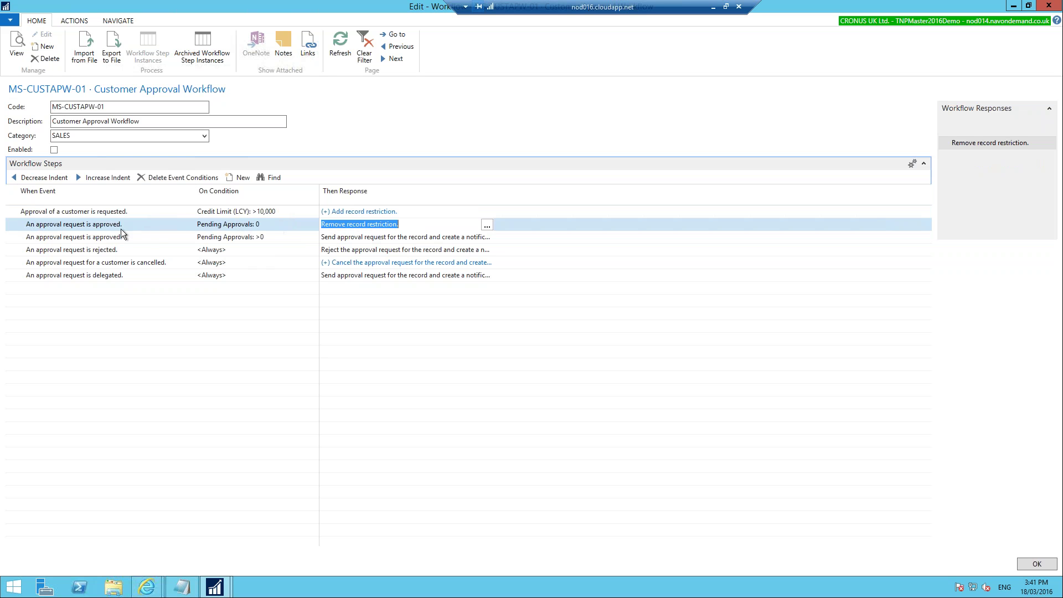
mouse_move(268, 223)
left_click(487, 226)
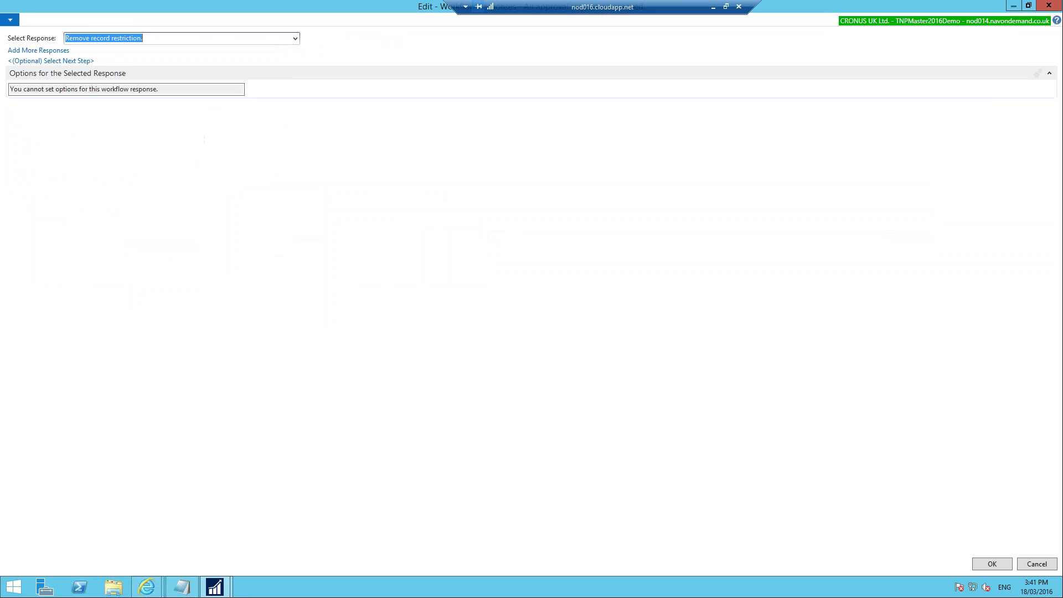
left_click(42, 54)
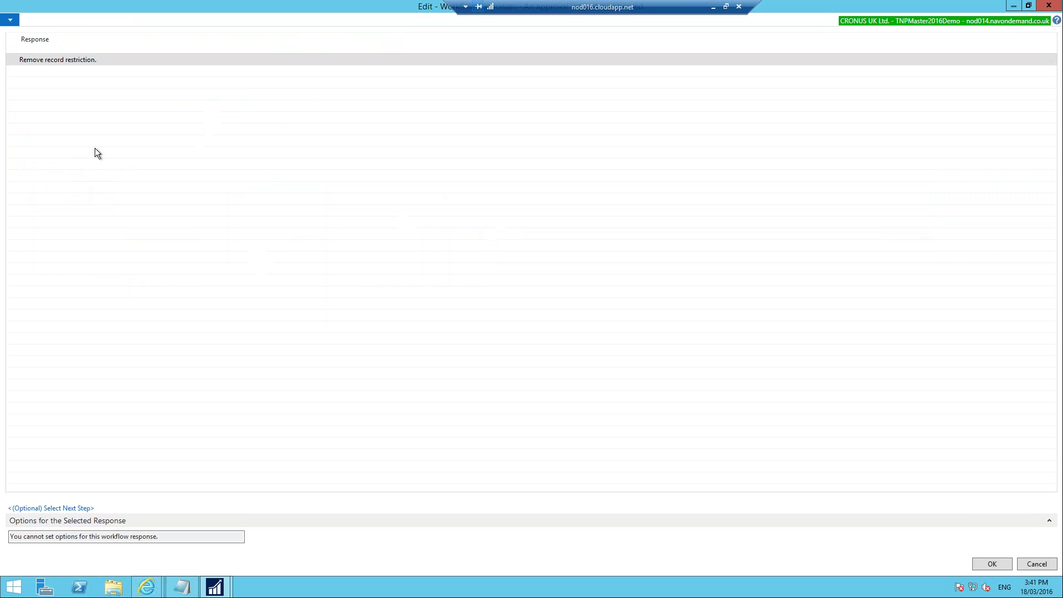
left_click(127, 71)
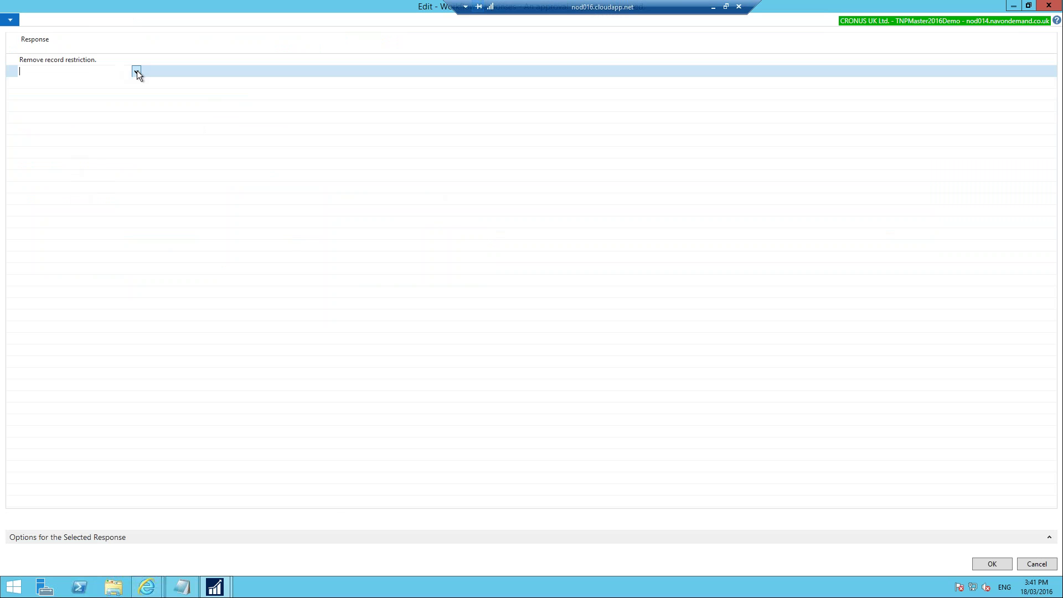
left_click(137, 71)
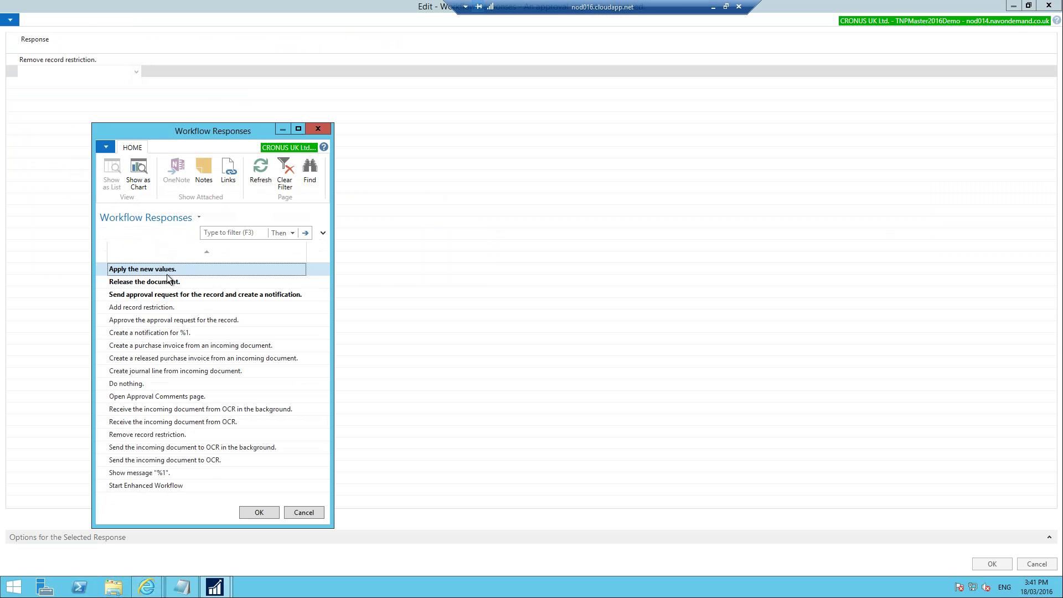
double_click(187, 333)
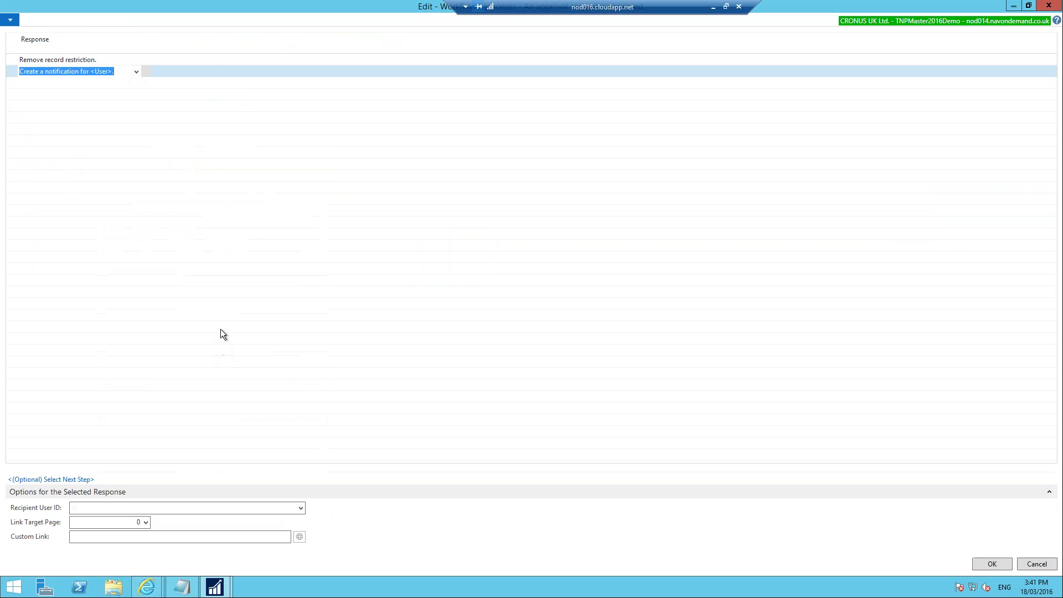
Choose the recipient user ID for the "Create a notification" response and accept the workflow responses.
left_click(145, 508)
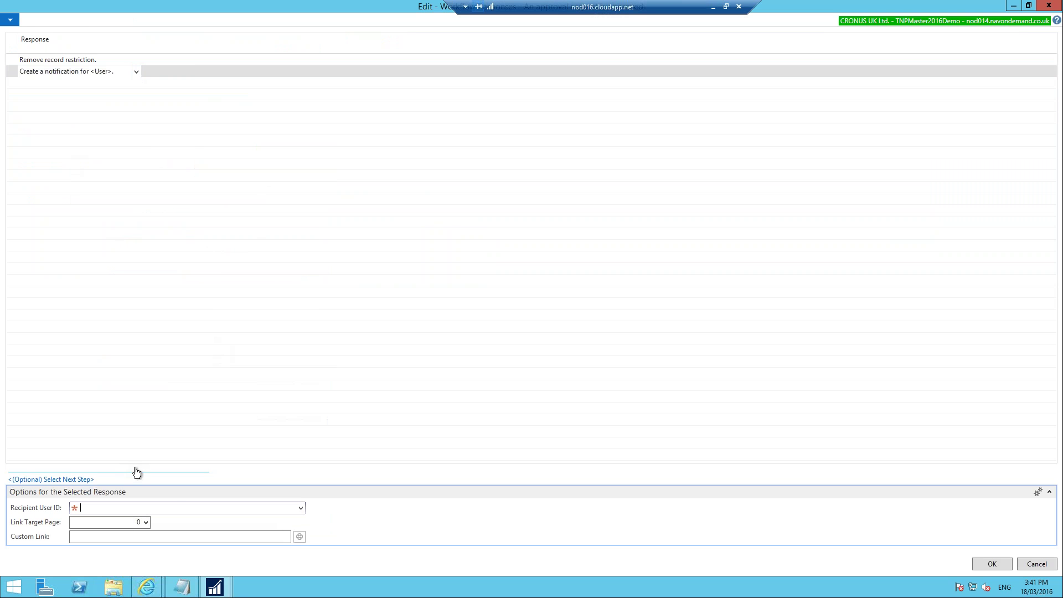
left_click(300, 507)
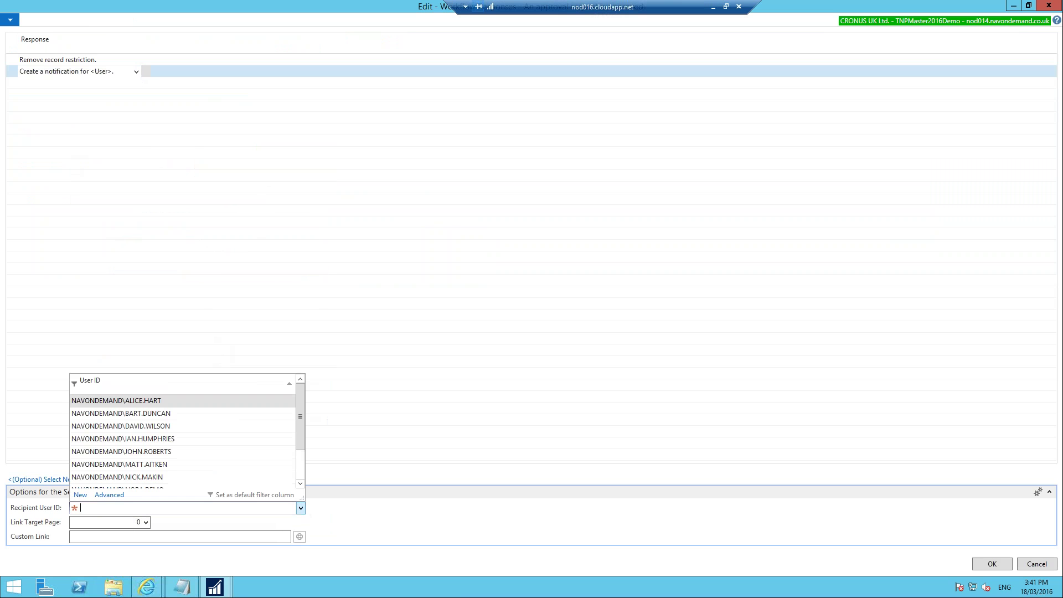
left_click(144, 477)
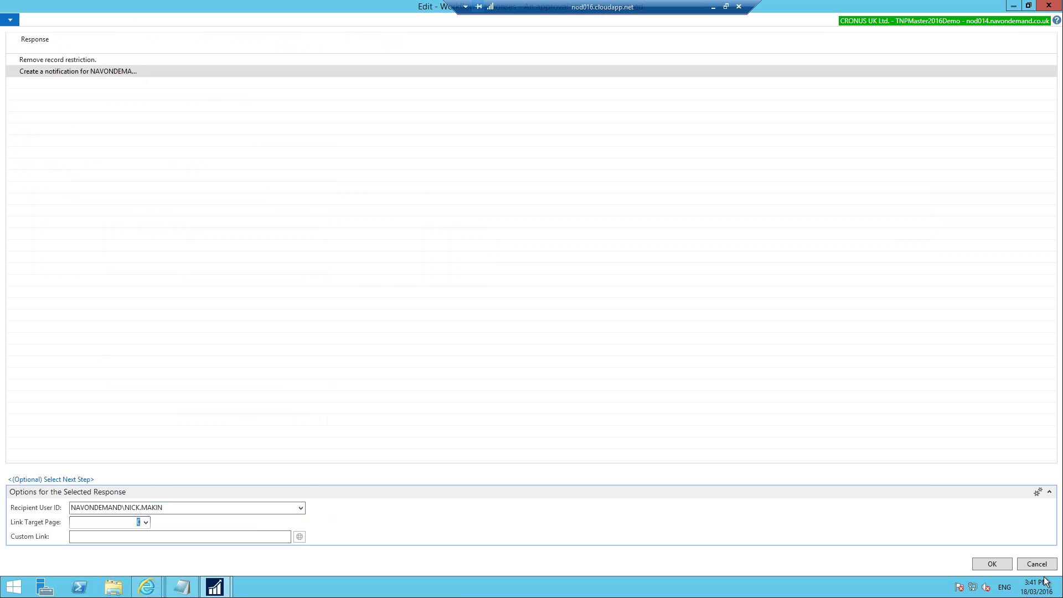
left_click(992, 564)
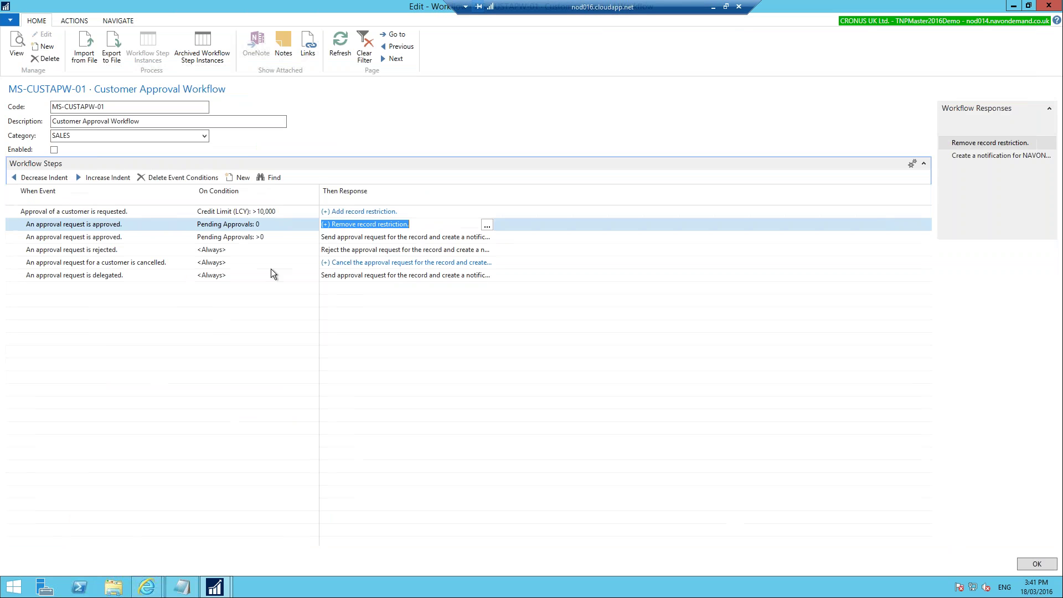
Inspect the response options of the approved request event with Pending Approvals: >0, leaving them unedited.
mouse_move(266, 274)
left_click(368, 238)
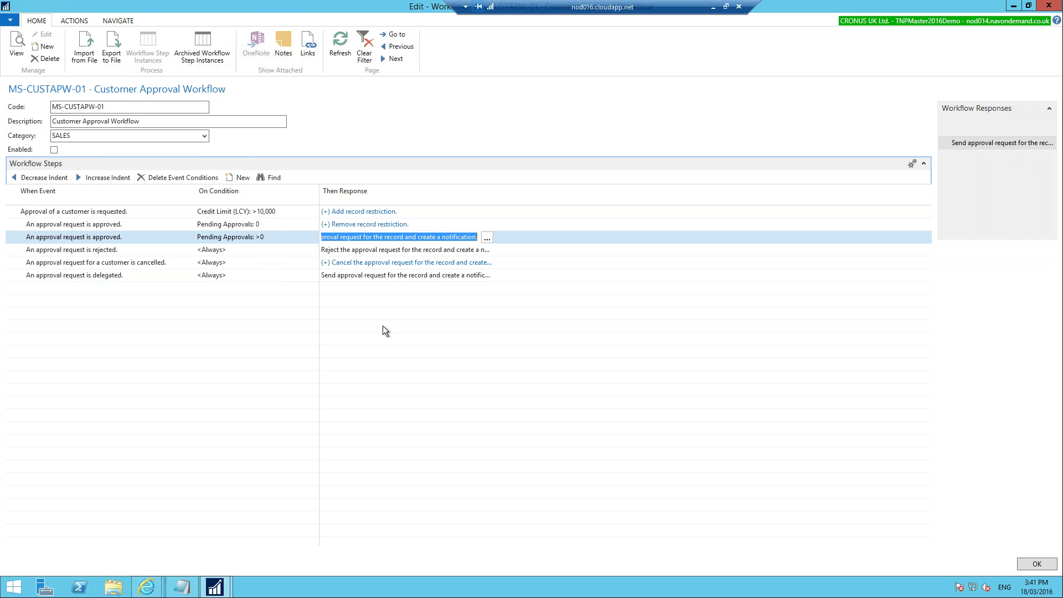
left_click(487, 240)
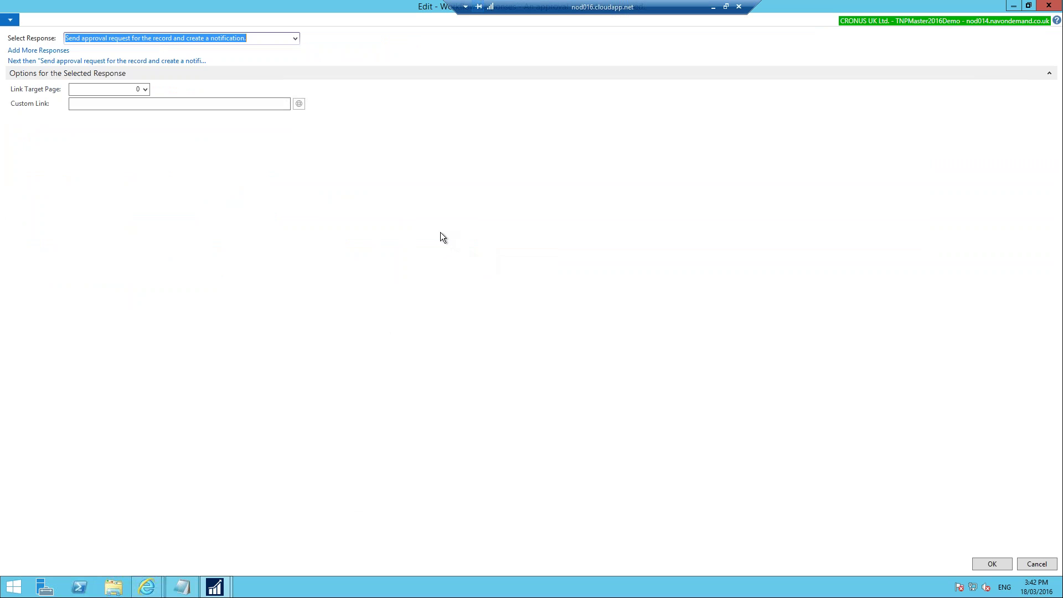
key("Escape")
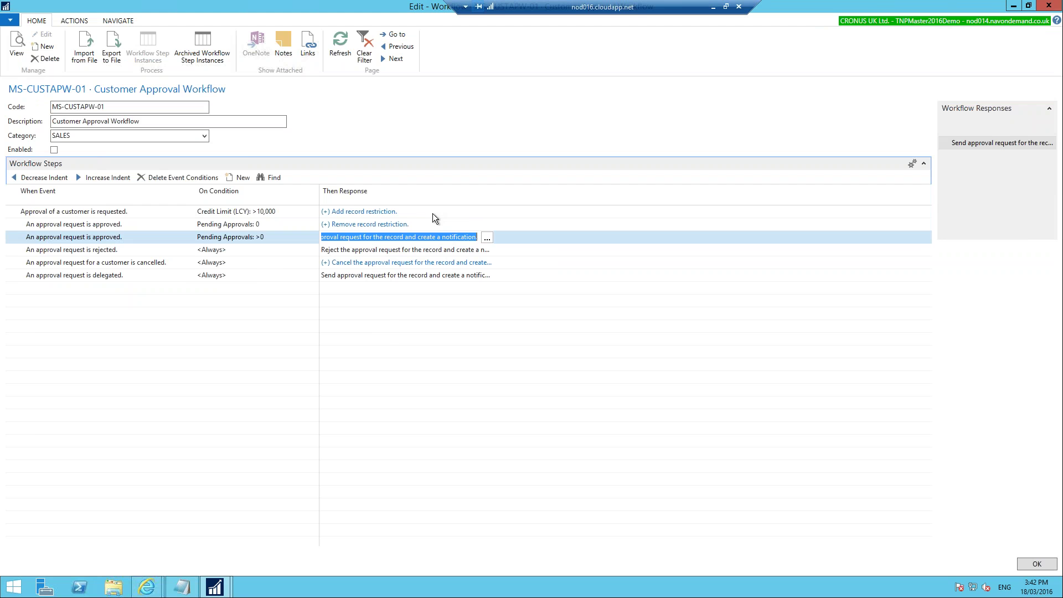
For the "Approval of a customer is requested" event, set the approval request response's Approver Type to Workflow User Group with group code CUST.
left_click(433, 214)
left_click(487, 213)
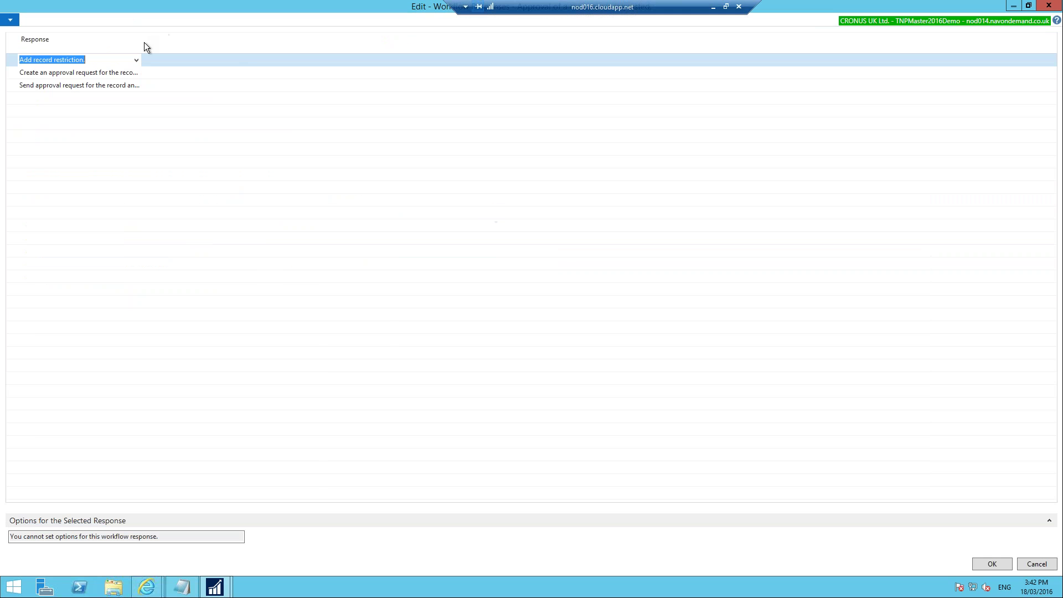
left_click_drag(142, 42, 352, 42)
left_click(141, 76)
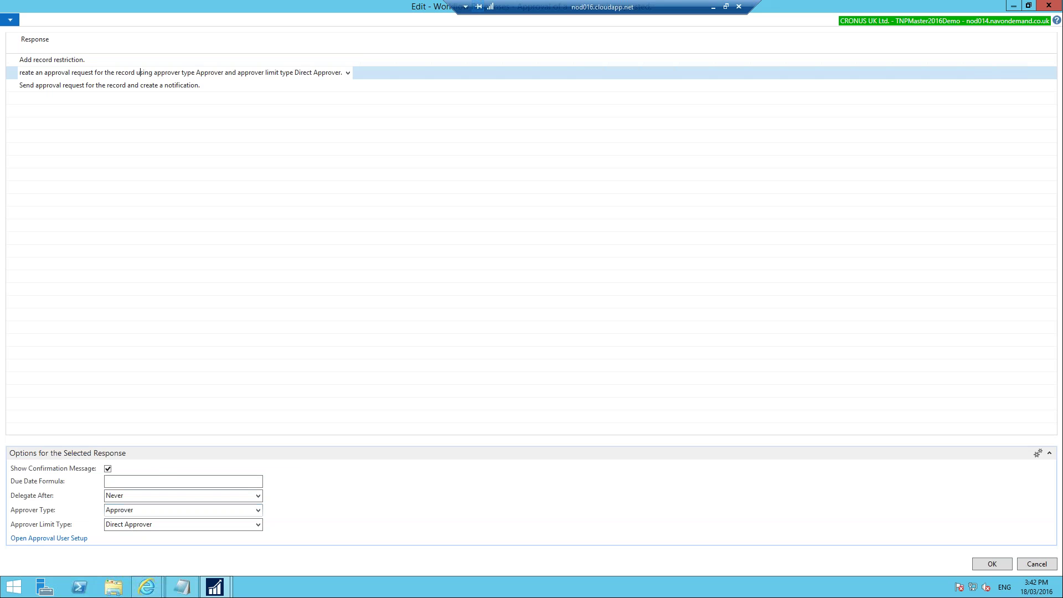
left_click(257, 510)
left_click(158, 537)
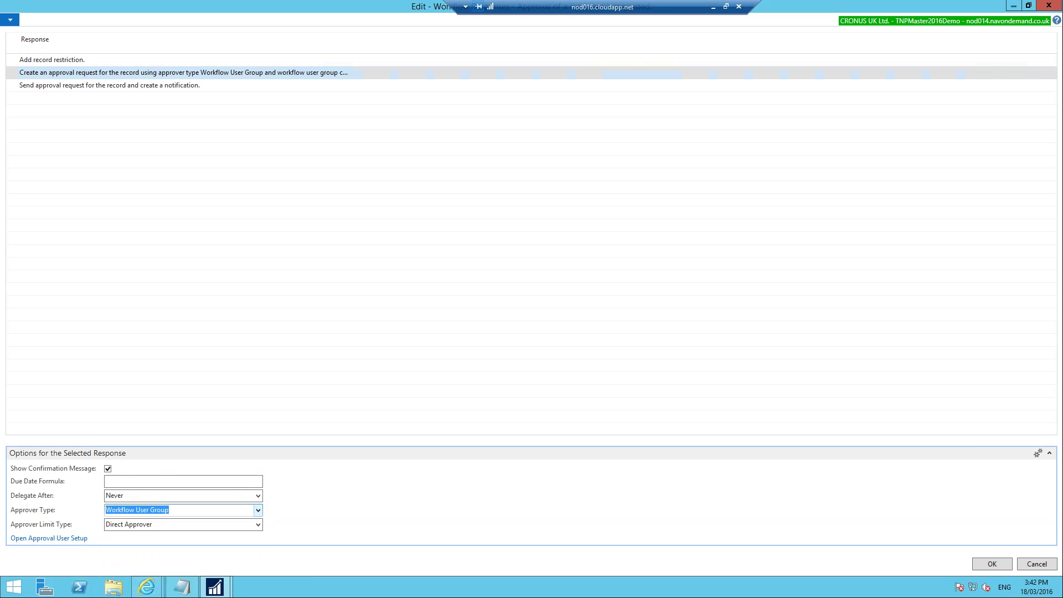
key("Tab")
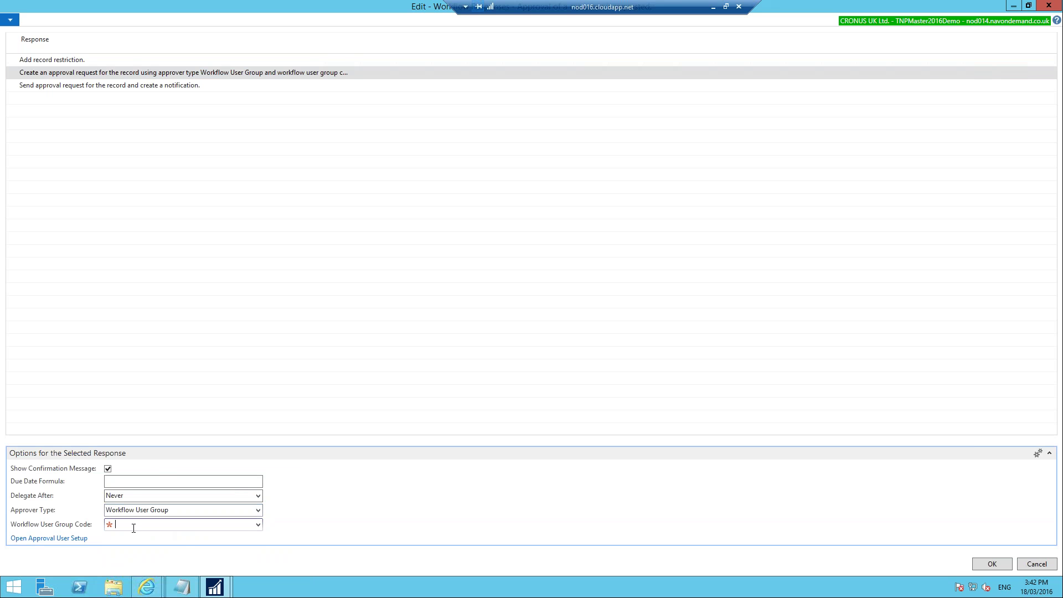
left_click(257, 525)
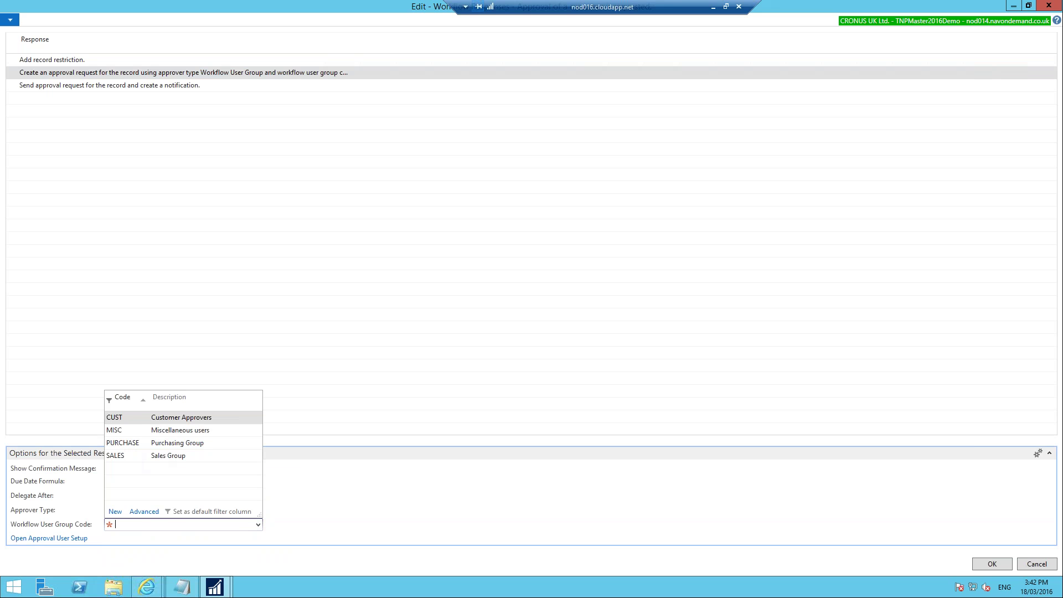
left_click(144, 511)
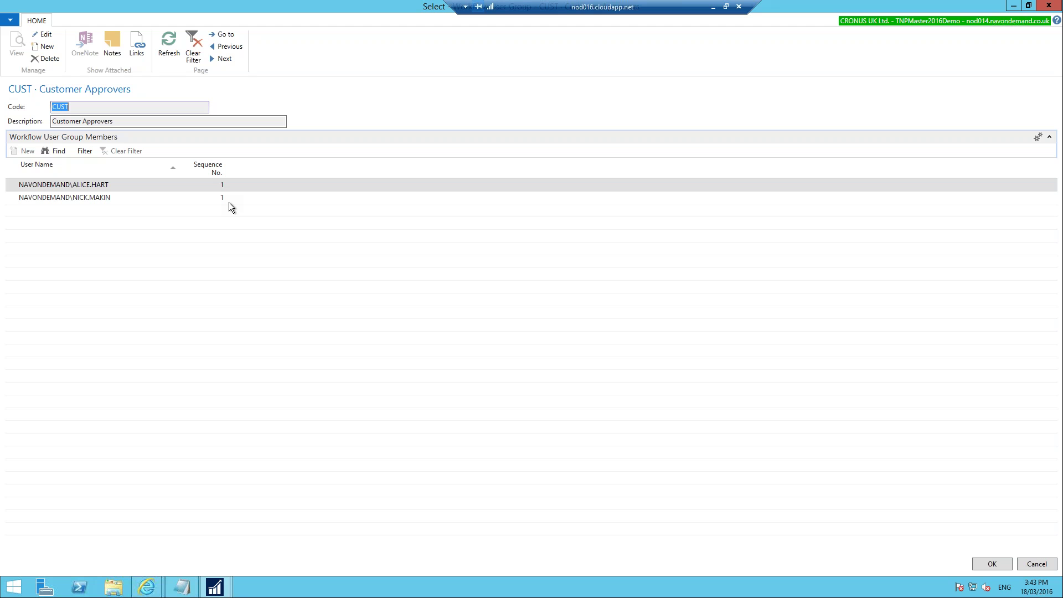
left_click(992, 565)
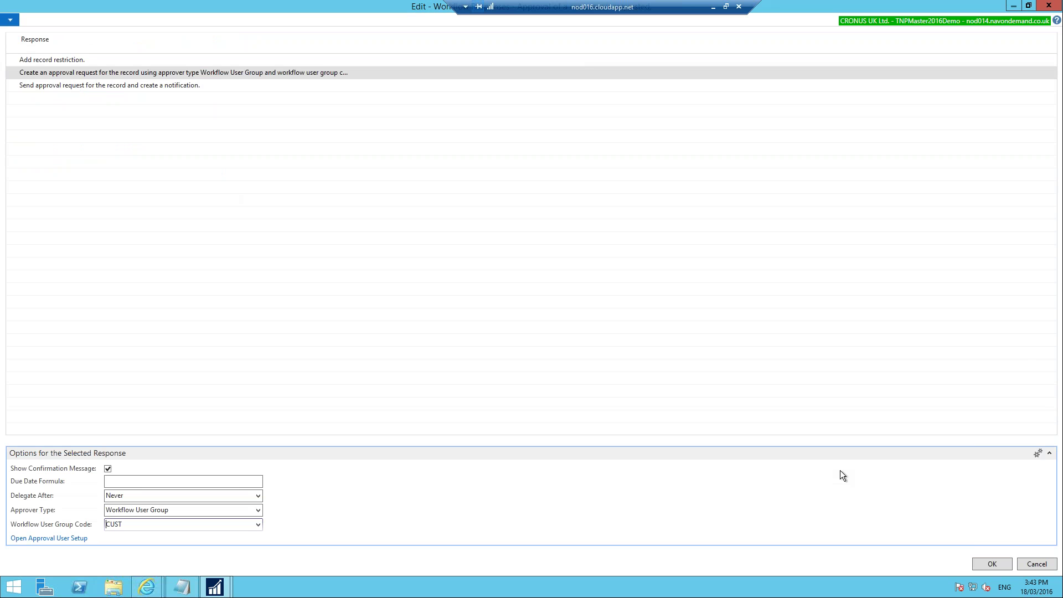
left_click(988, 564)
Switch to the Dynamics NAV web client in Internet Explorer and reload it.
mouse_move(148, 590)
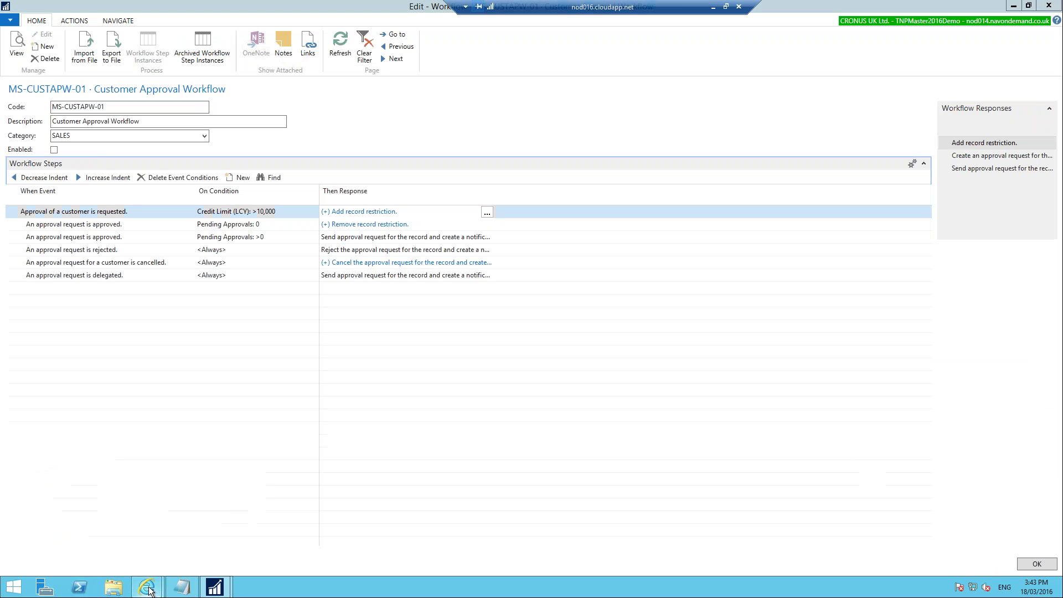
left_click(191, 524)
left_click(993, 64)
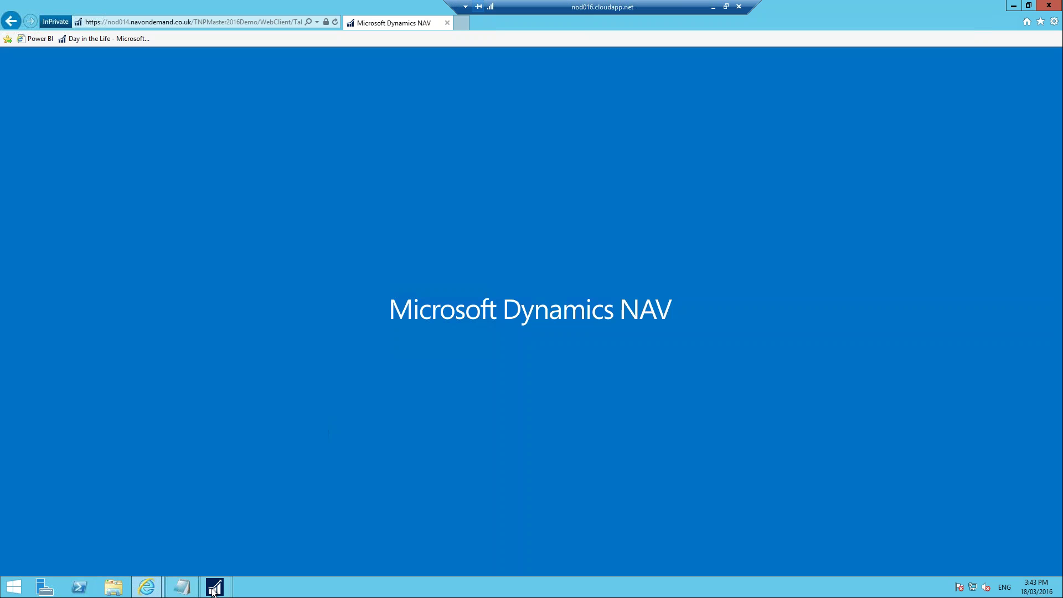
Return to the Dynamics NAV Windows client, enable the Customer Approval Workflow and close its card.
mouse_move(215, 588)
left_click(251, 529)
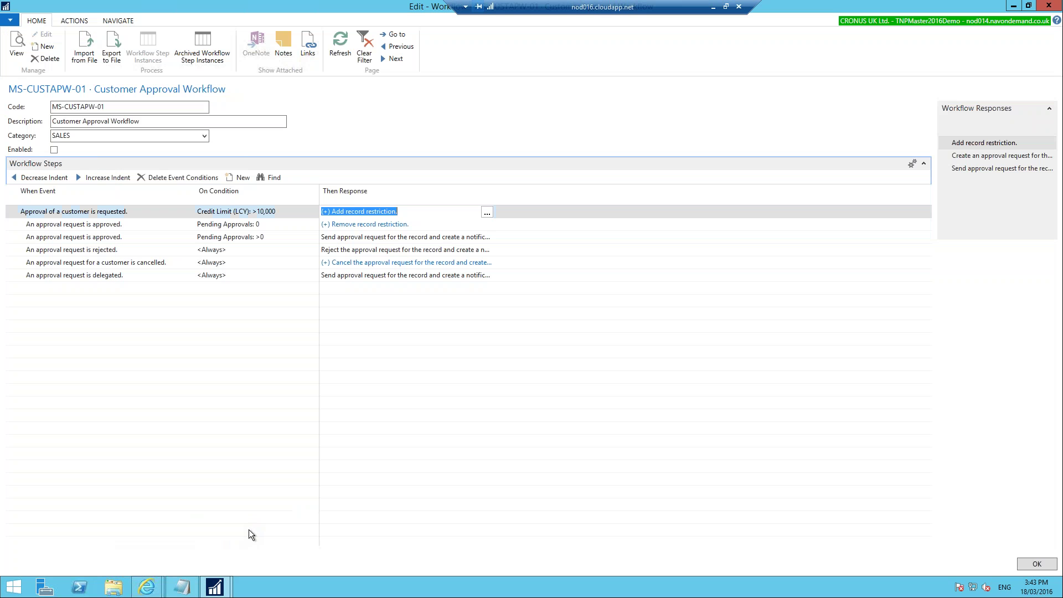
left_click(55, 148)
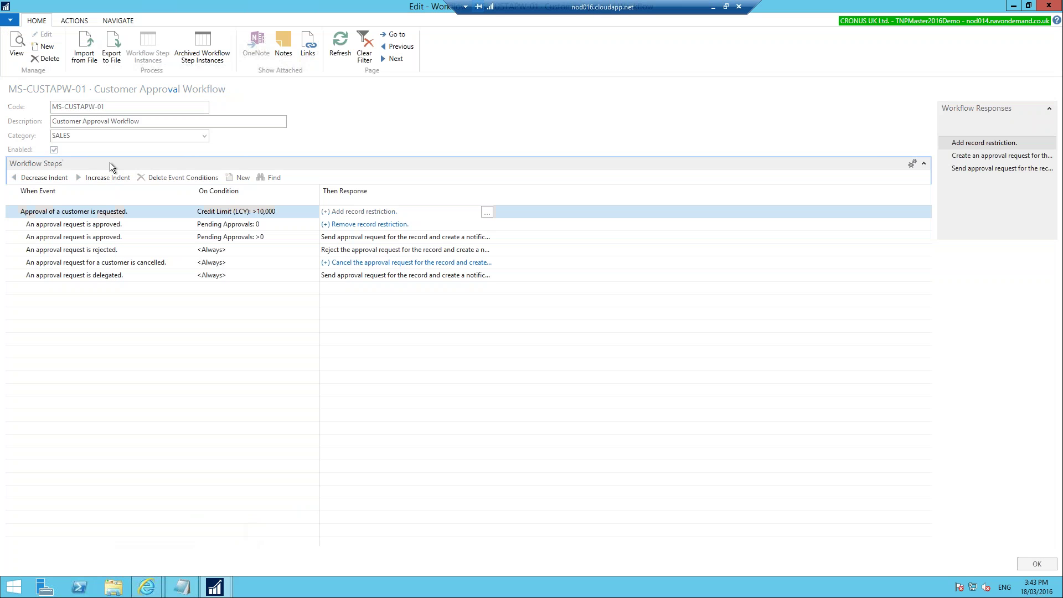
left_click(1036, 564)
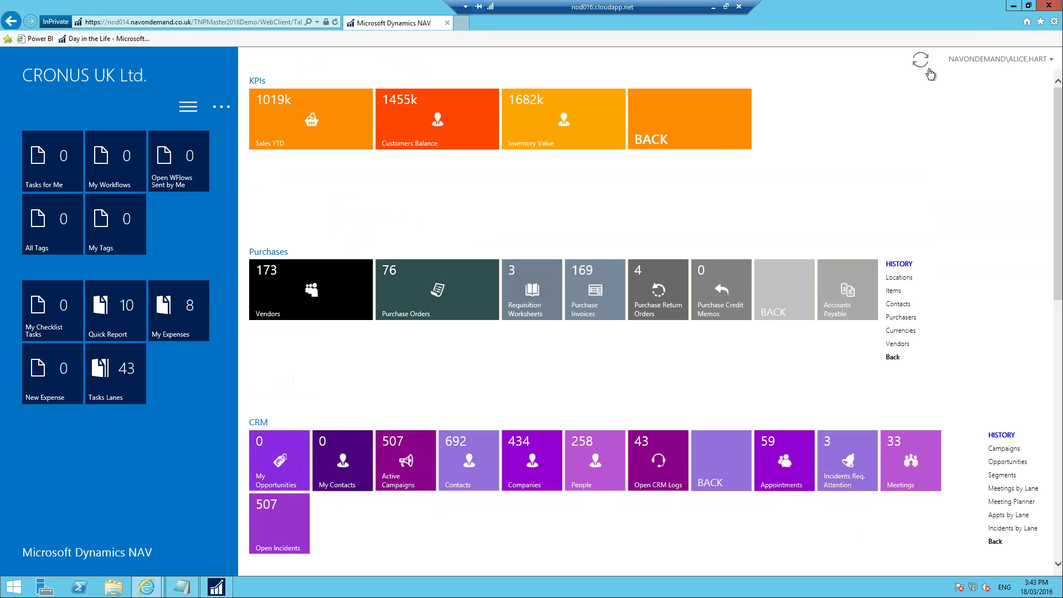
In the web client, open the customer card of Selangorian Ltd. for editing and set Credit Limit (LCY) to 20000.
left_click(187, 107)
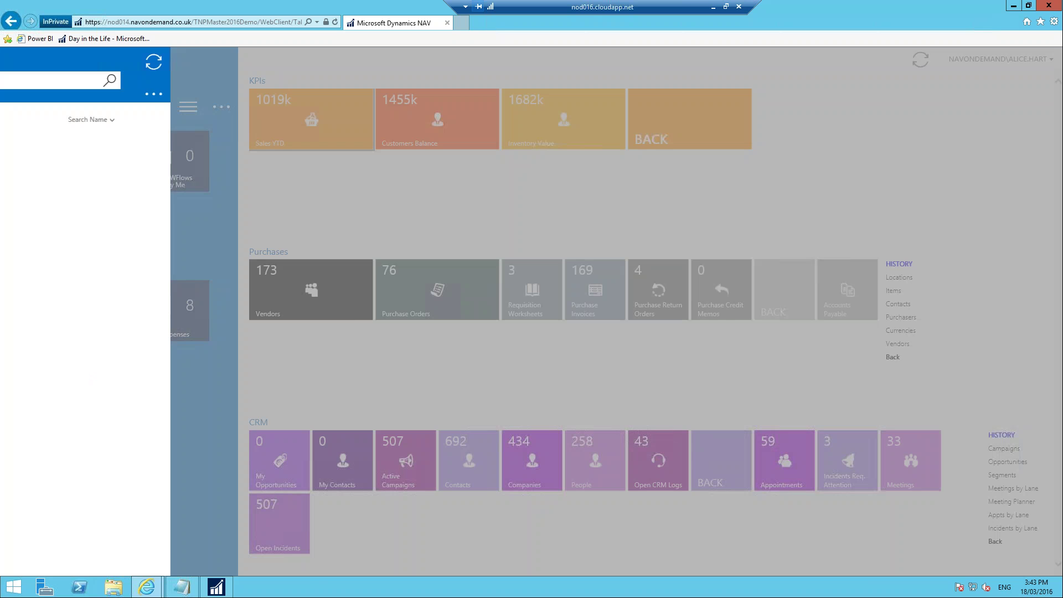
left_click(287, 94)
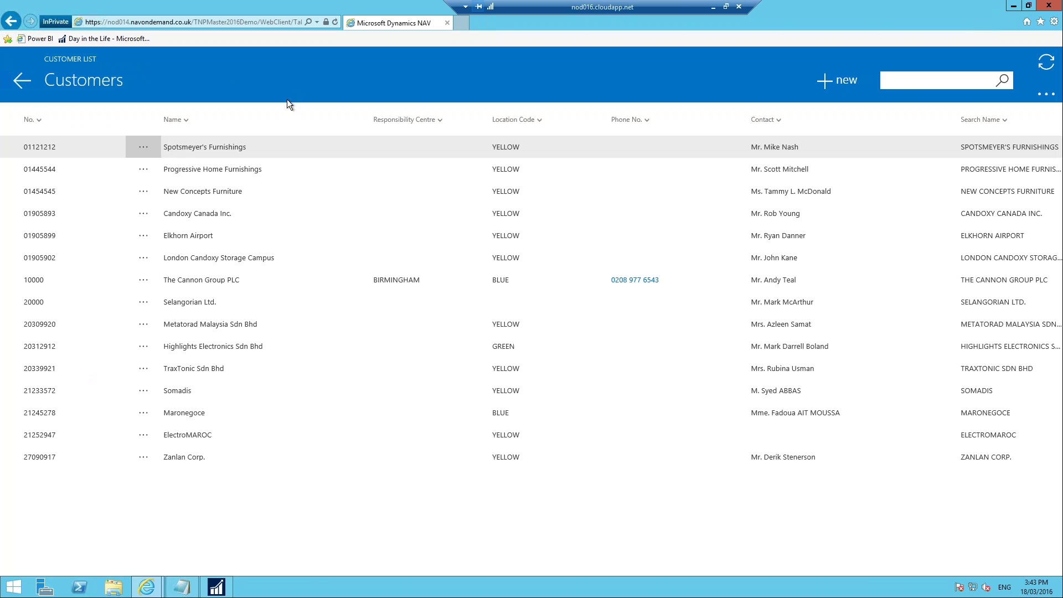
left_click(145, 303)
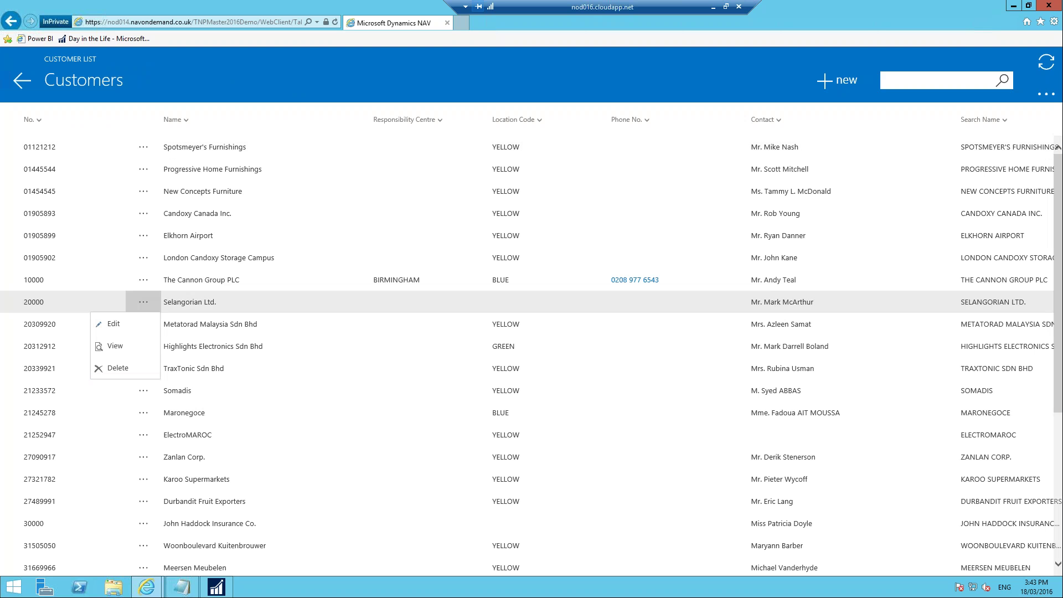
left_click(134, 329)
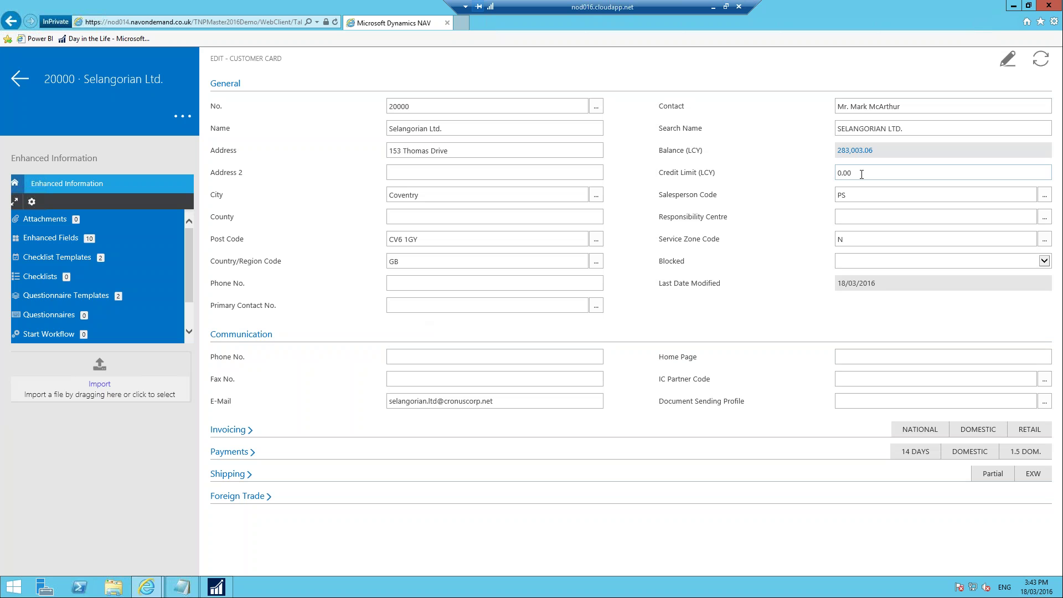
left_click(835, 177)
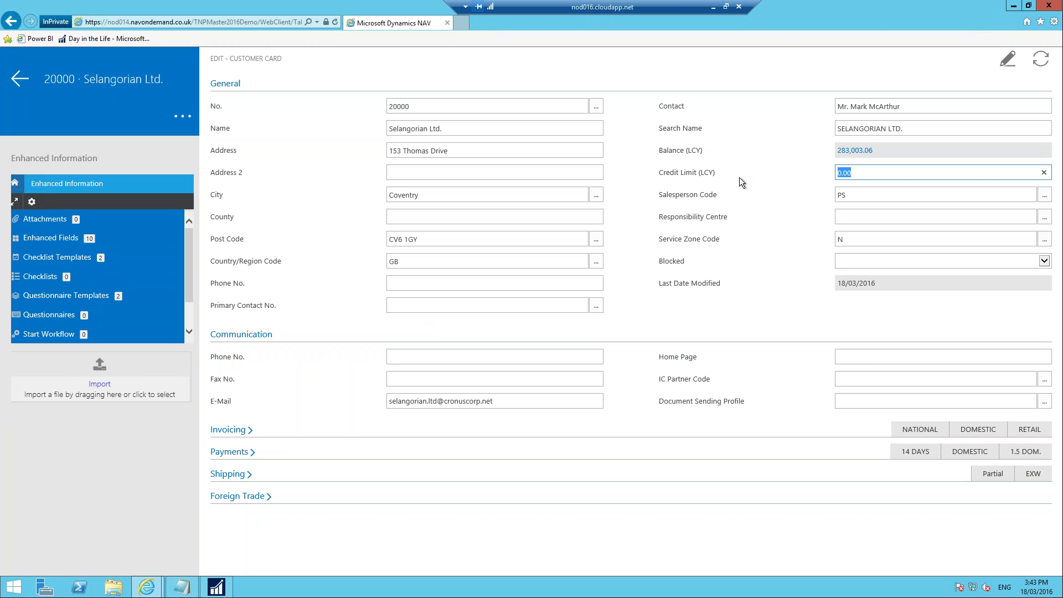
type("20000")
key("Tab")
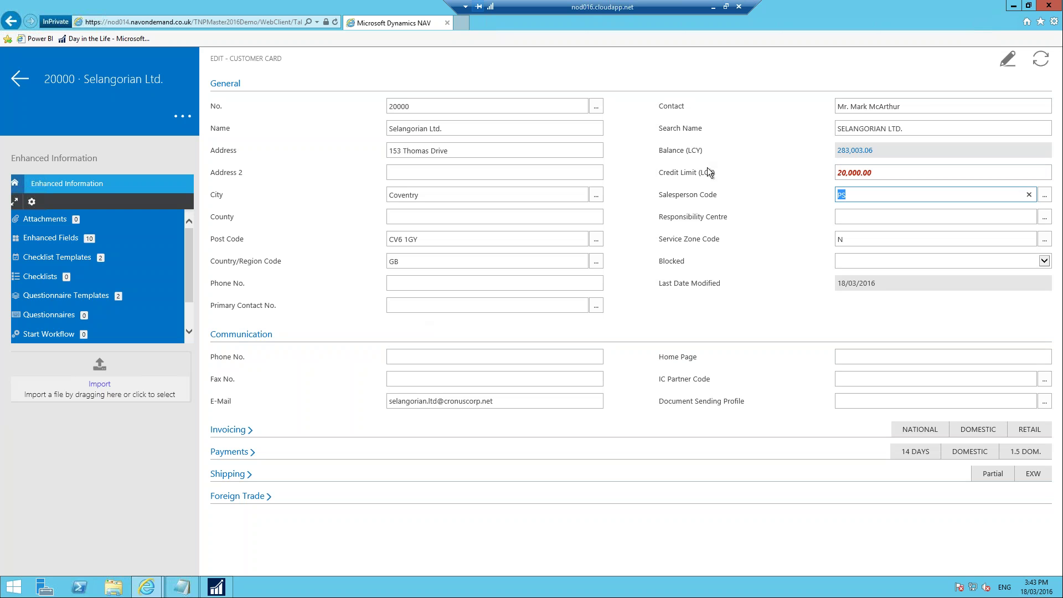
Send an approval request for Selangorian Ltd., acknowledge the message and return to the customer list.
left_click(183, 116)
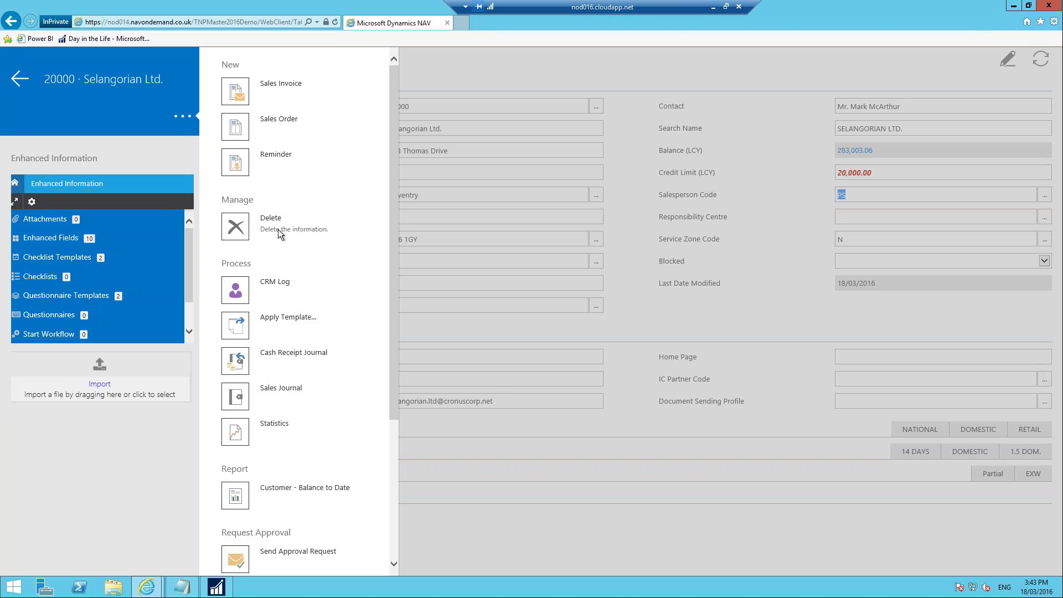
scroll(281, 235, "down", 3)
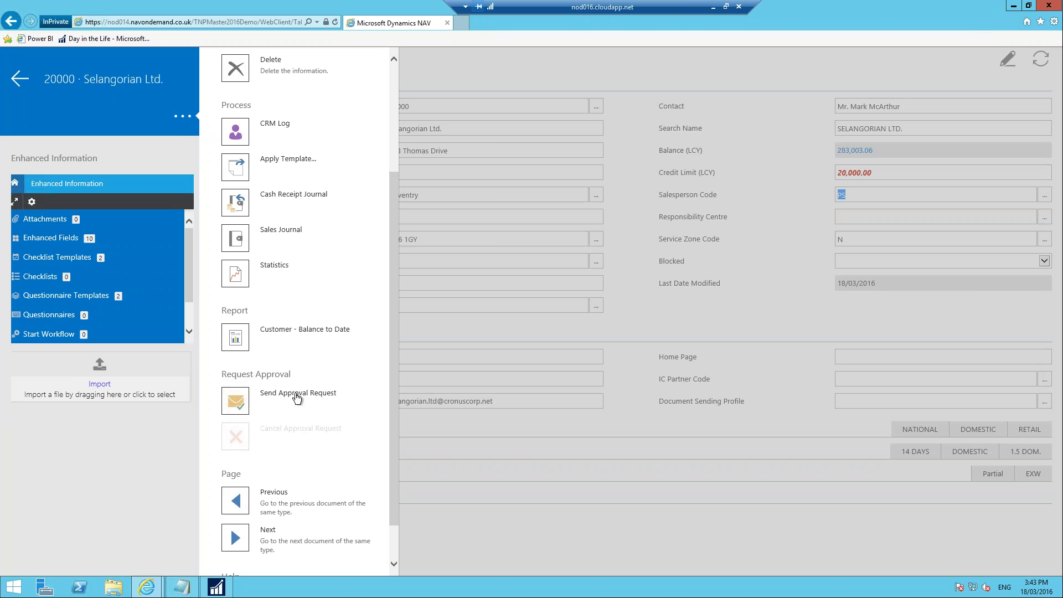
left_click(298, 395)
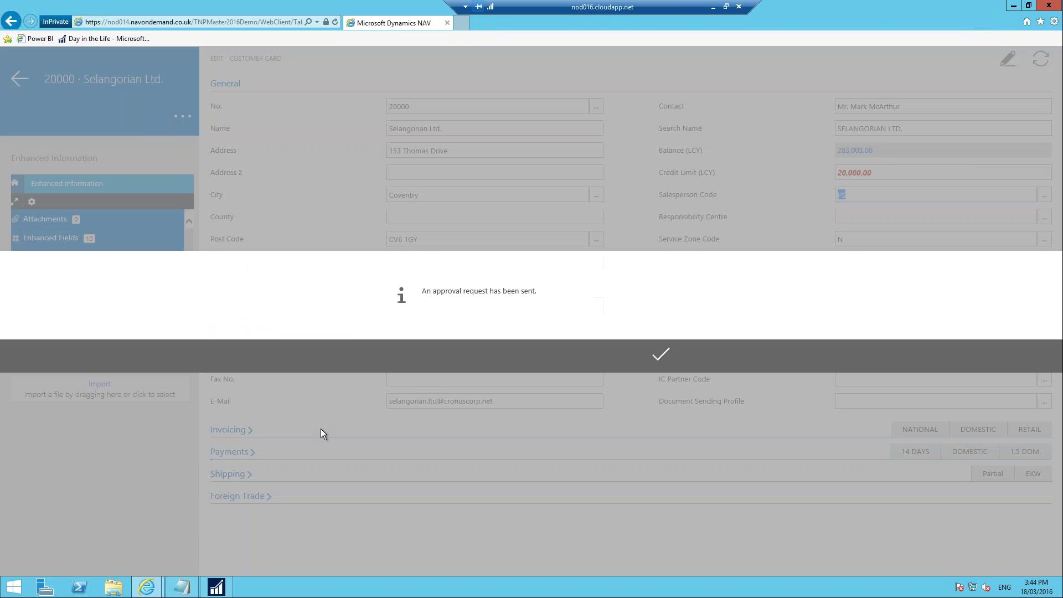
left_click(661, 355)
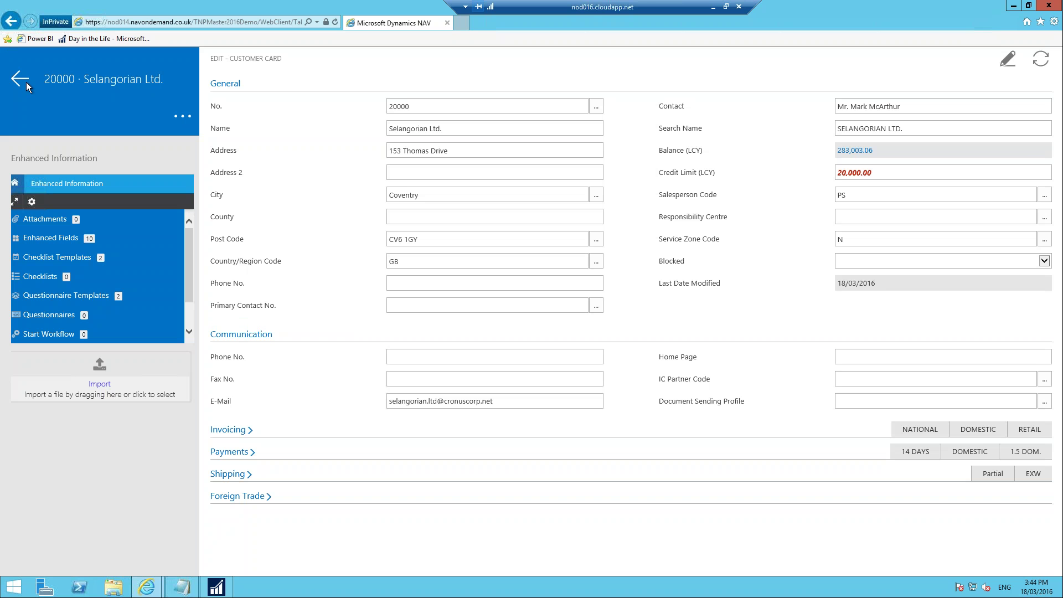
left_click(20, 80)
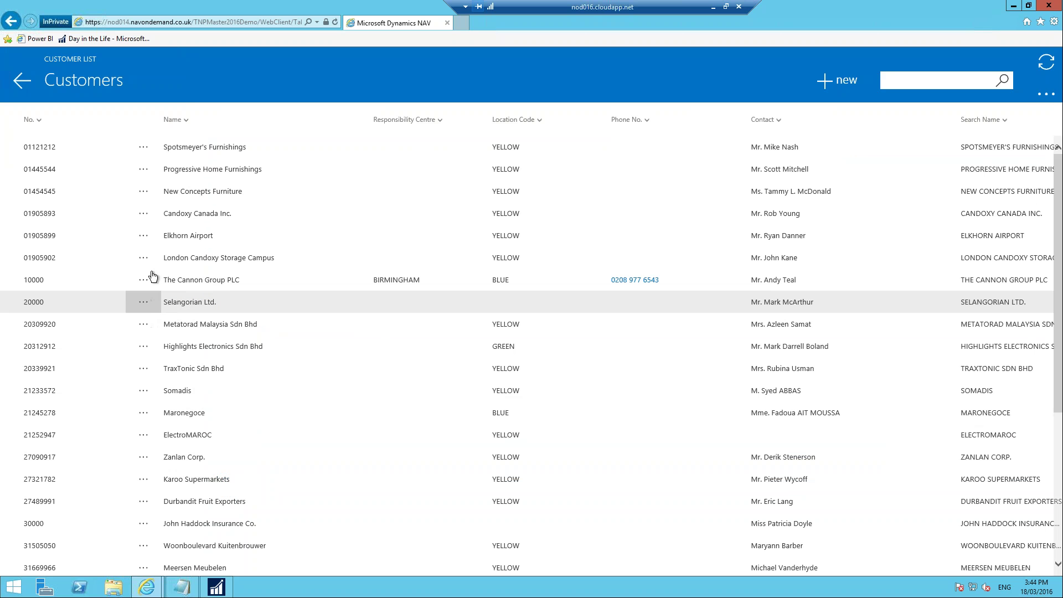
Try to send an approval request for Metatorad Malaysia Sdn Bhd without changing its credit limit, and return to the home page.
left_click(142, 329)
left_click(143, 344)
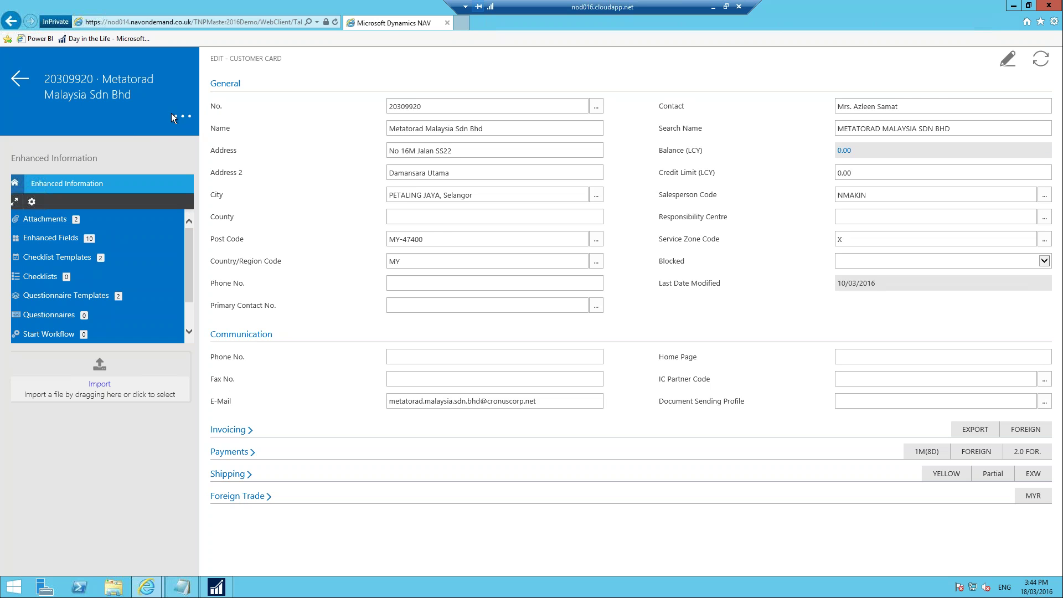
left_click(175, 118)
left_click(267, 555)
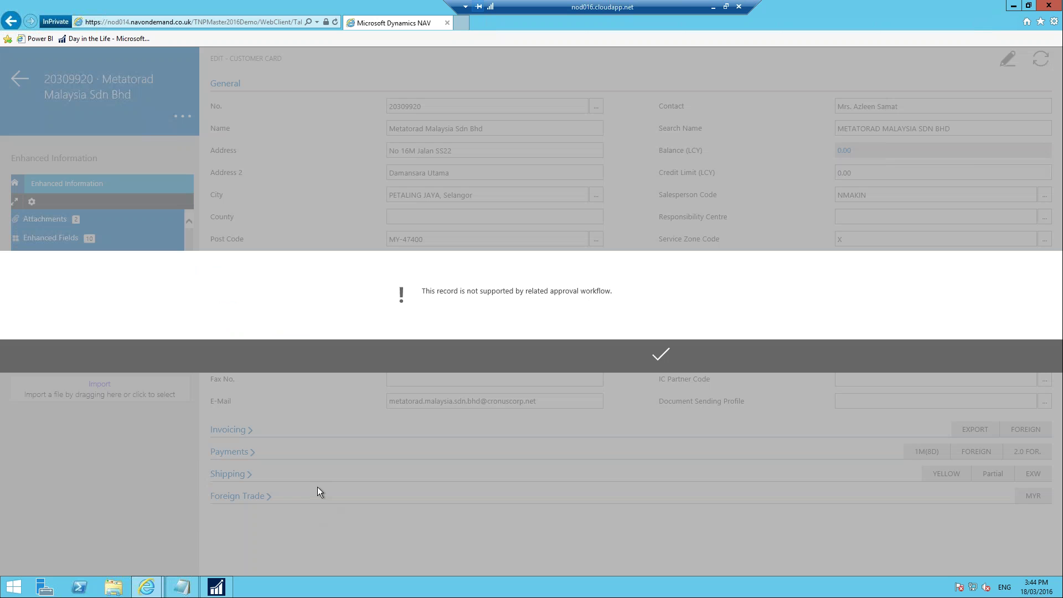
left_click(660, 353)
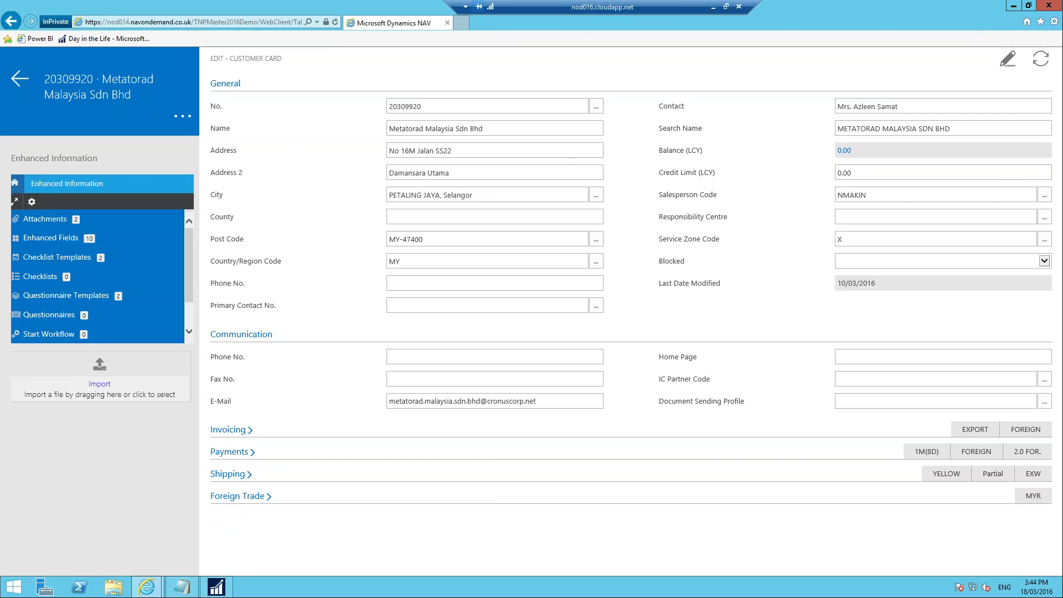
left_click(20, 78)
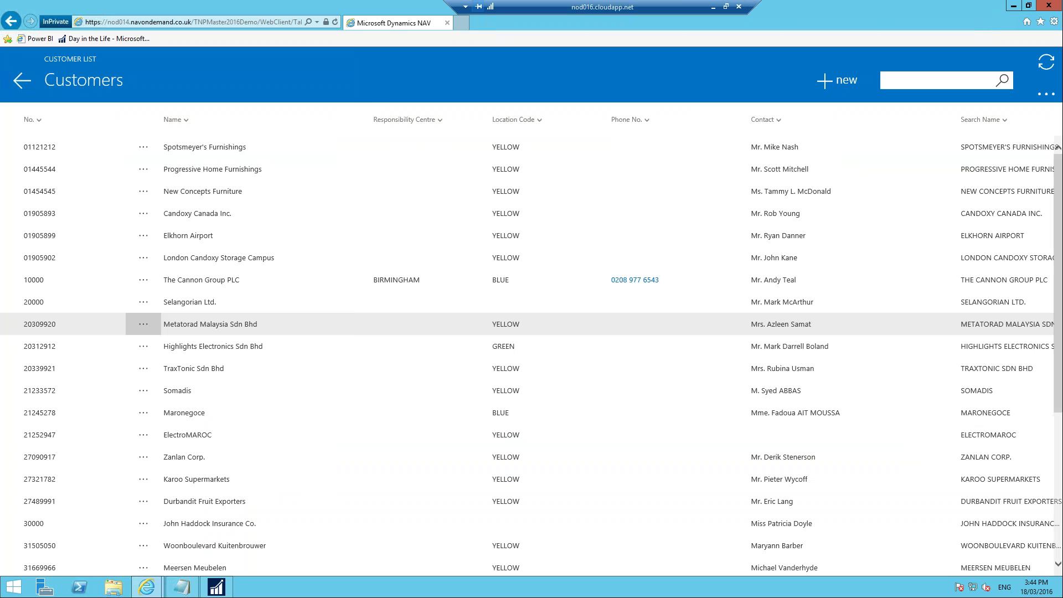
left_click(23, 82)
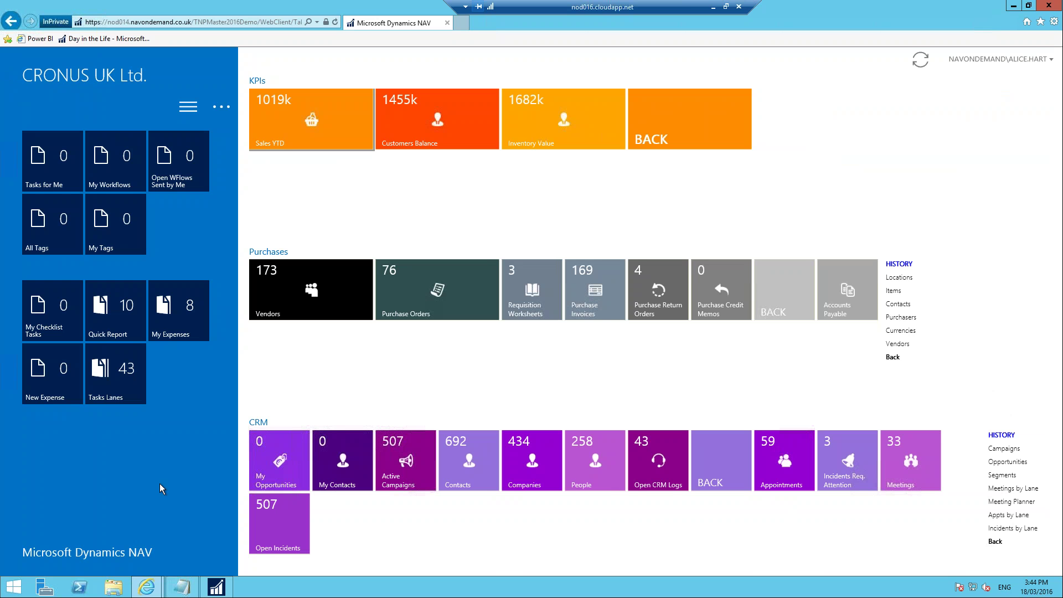
Switch to the browser window showing the London Postmaster purchase order, and close the order and the purchase order list.
left_click(149, 587)
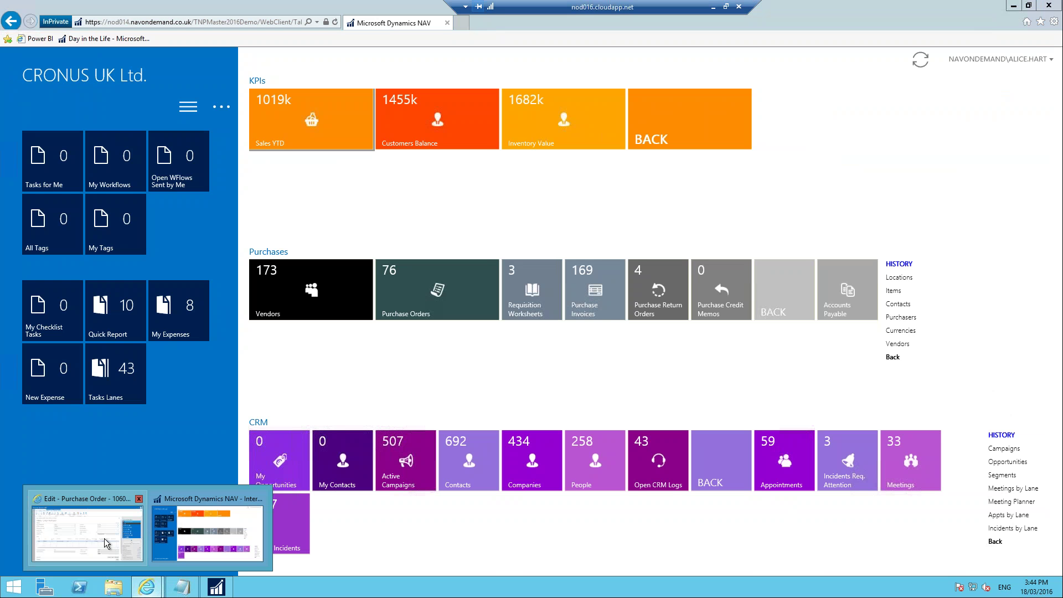
left_click(111, 545)
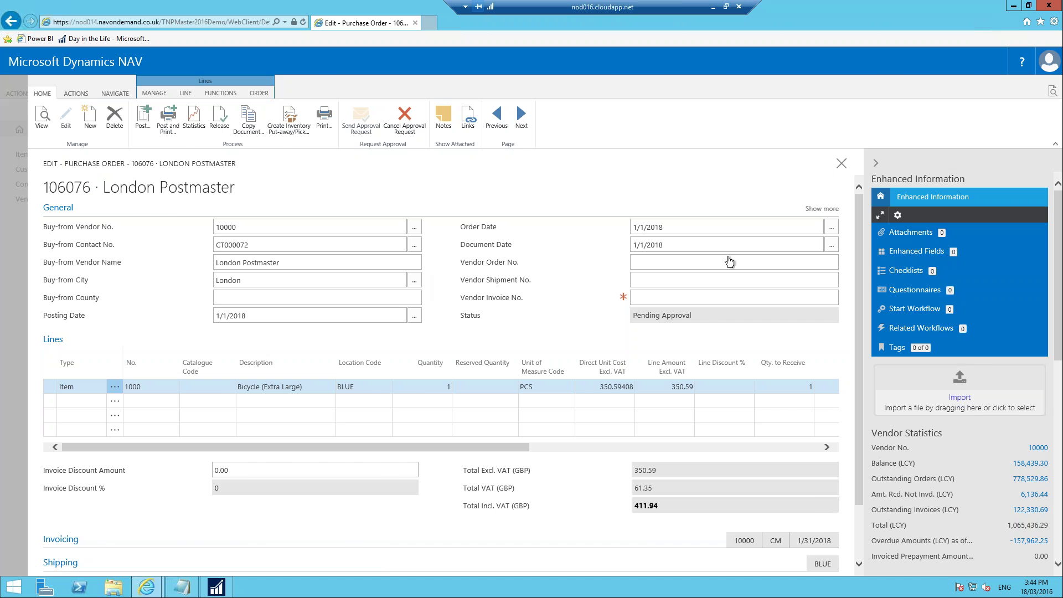
left_click(841, 164)
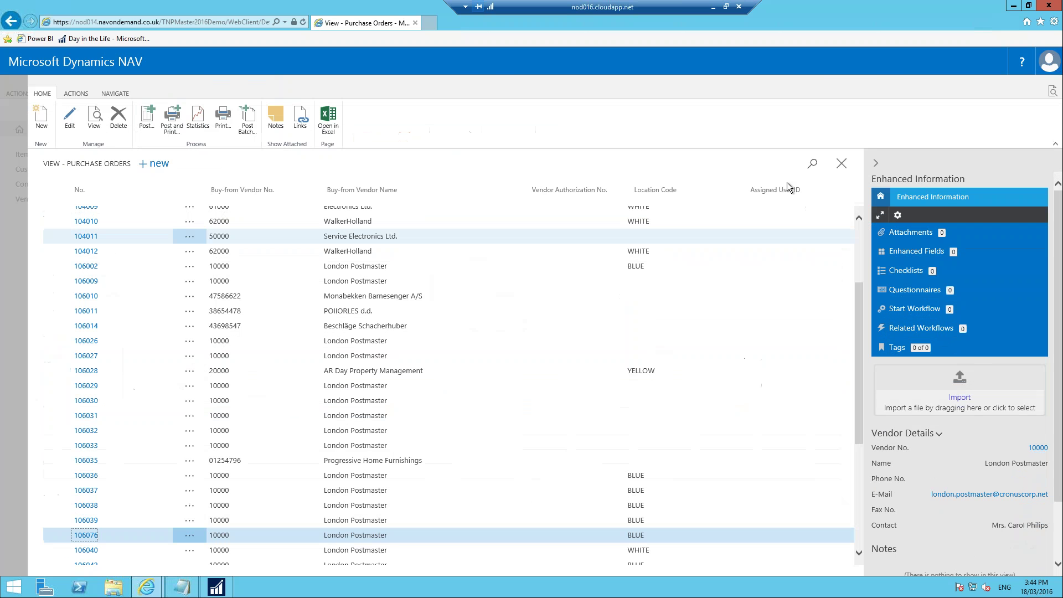
left_click(842, 164)
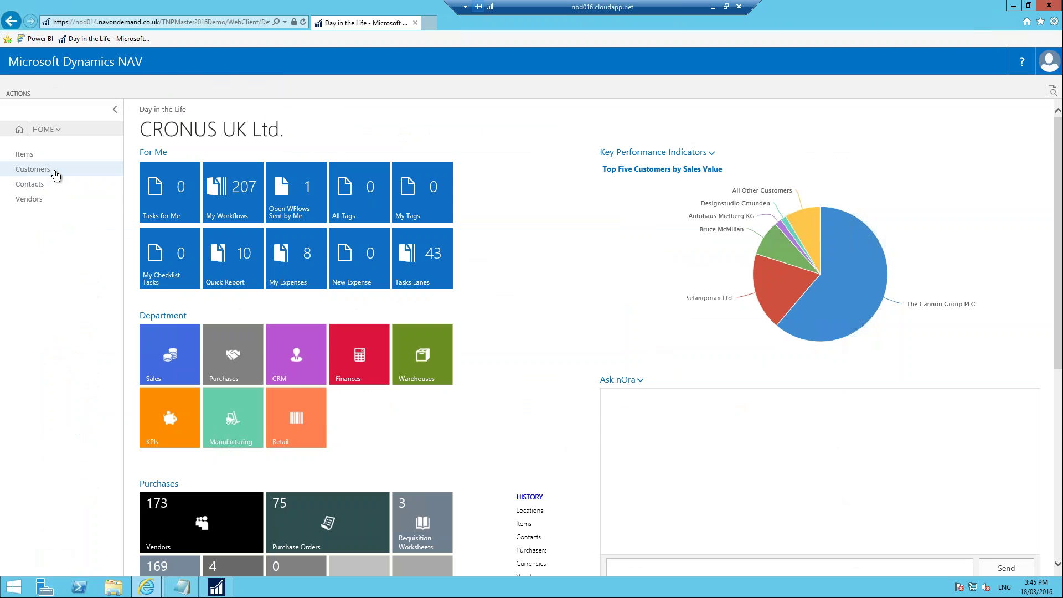
Open the Selangorian Ltd. customer card from the customer list and check which approval actions it offers.
left_click(54, 171)
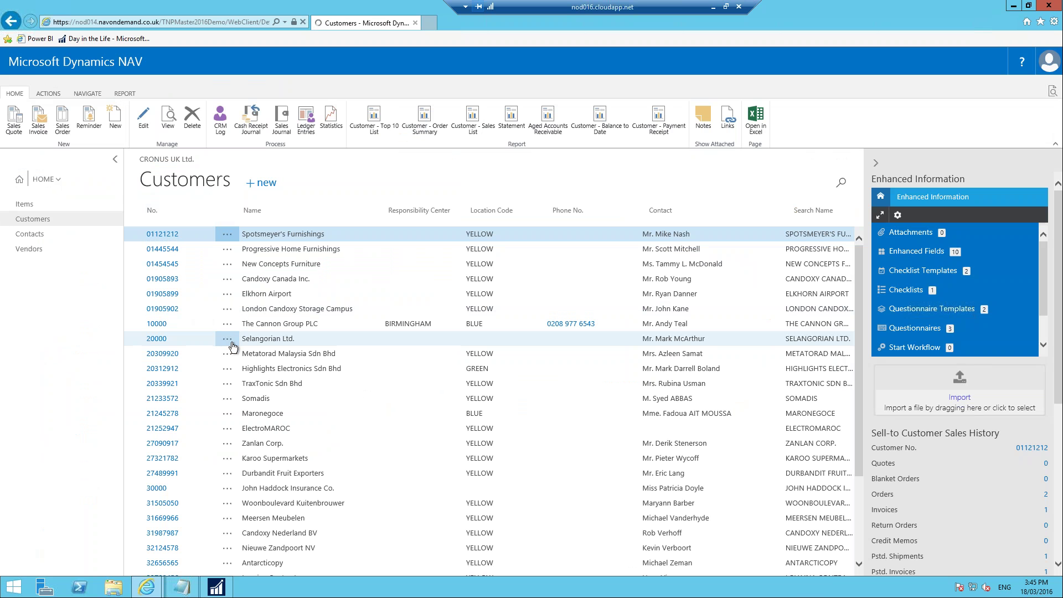
left_click(228, 339)
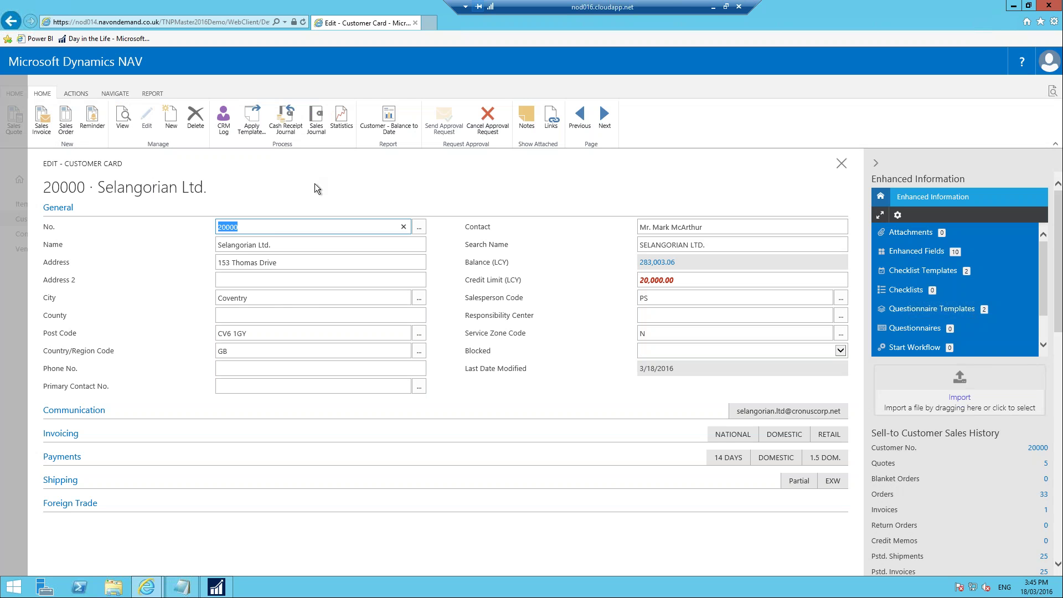
left_click(77, 93)
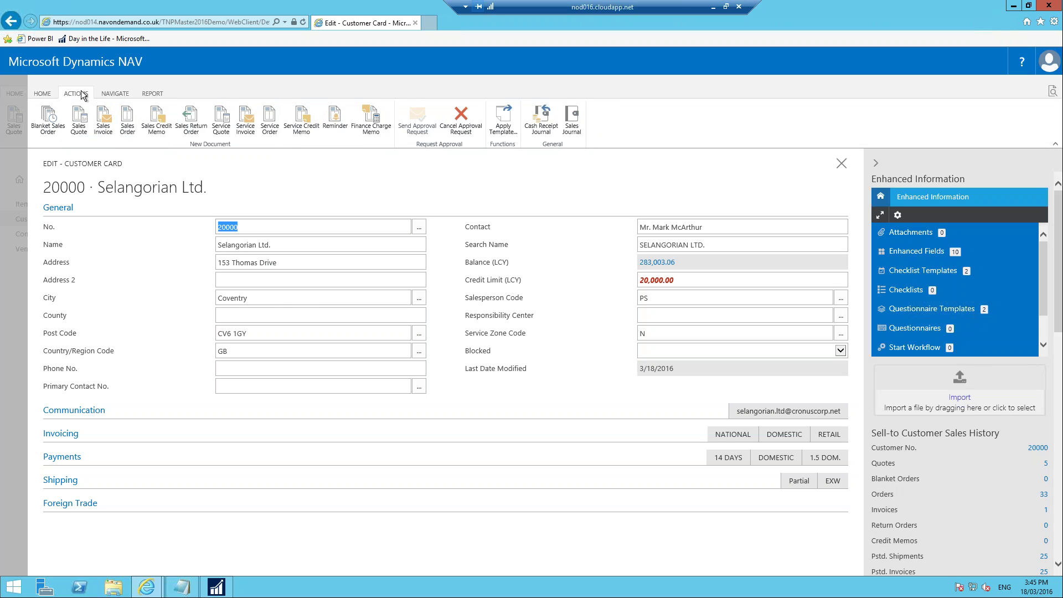
left_click(43, 94)
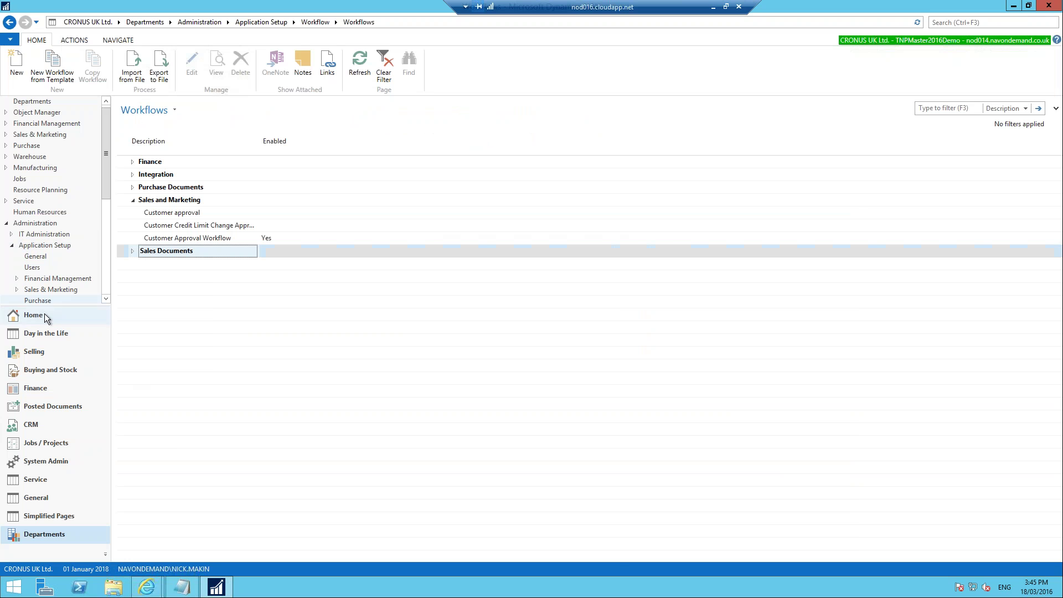
In the Dynamics NAV Windows client, open the Selangorian Ltd. customer card, approve its pending request and close the card.
left_click(47, 317)
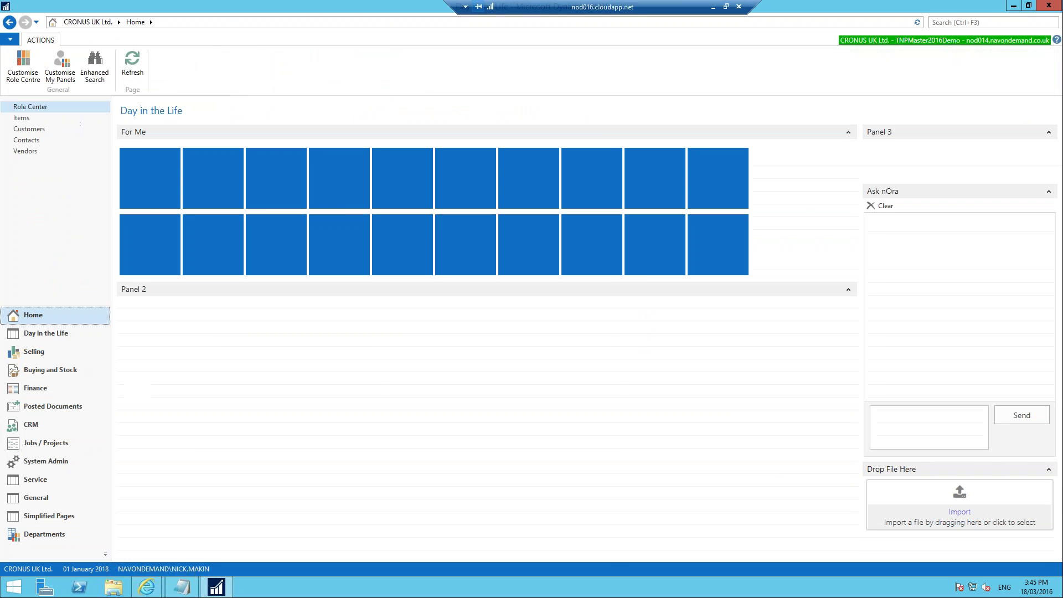
left_click(46, 129)
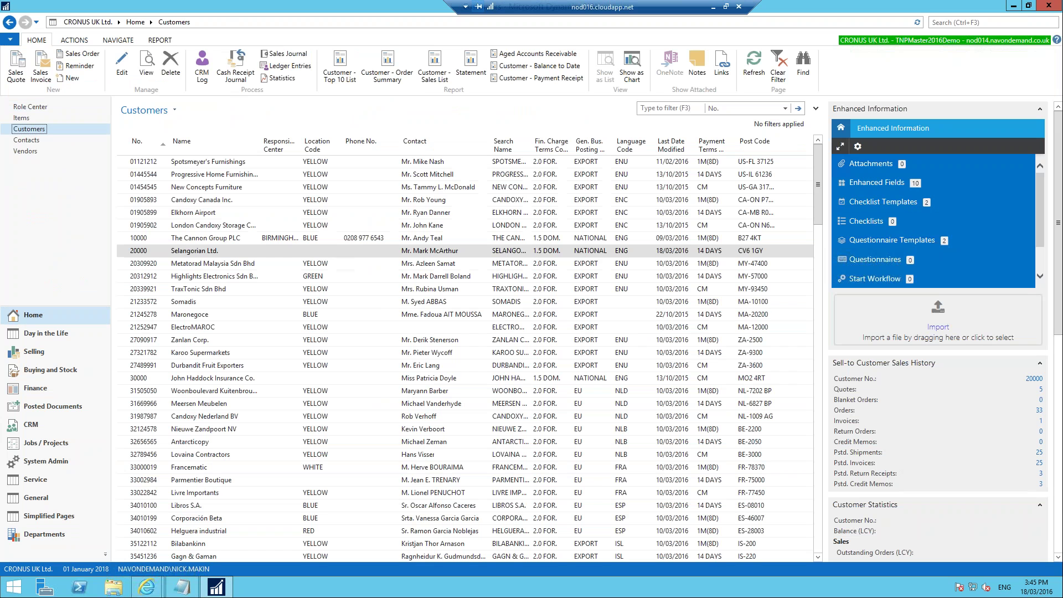
left_click(143, 253)
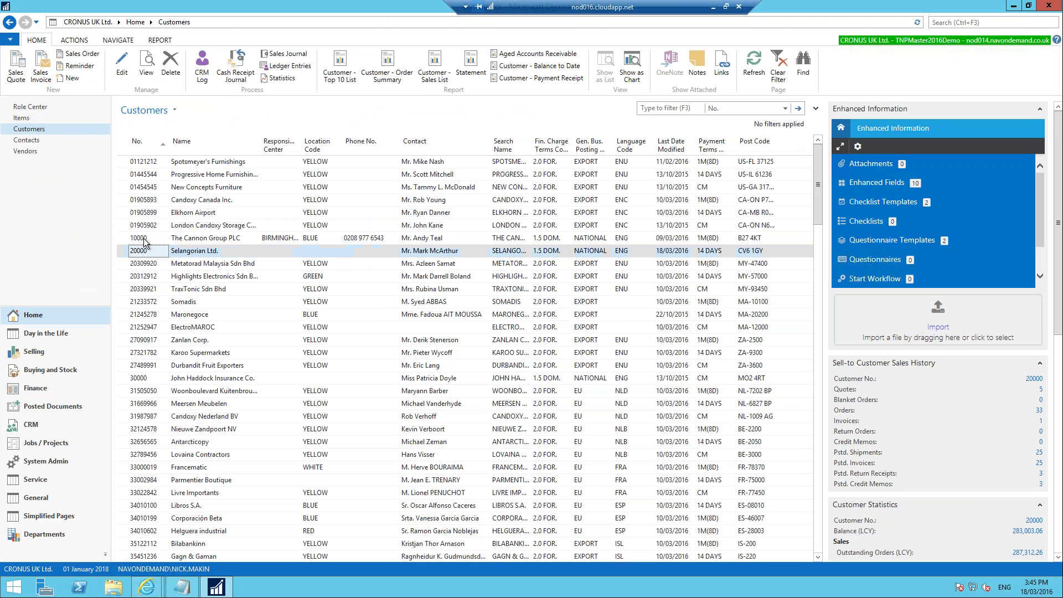
key("Return")
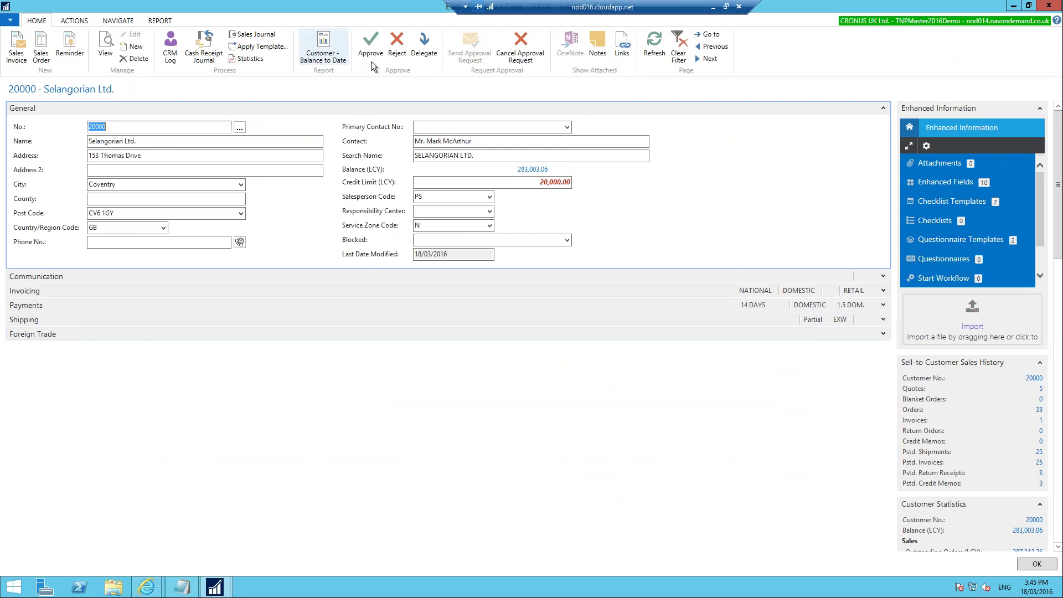
left_click(381, 51)
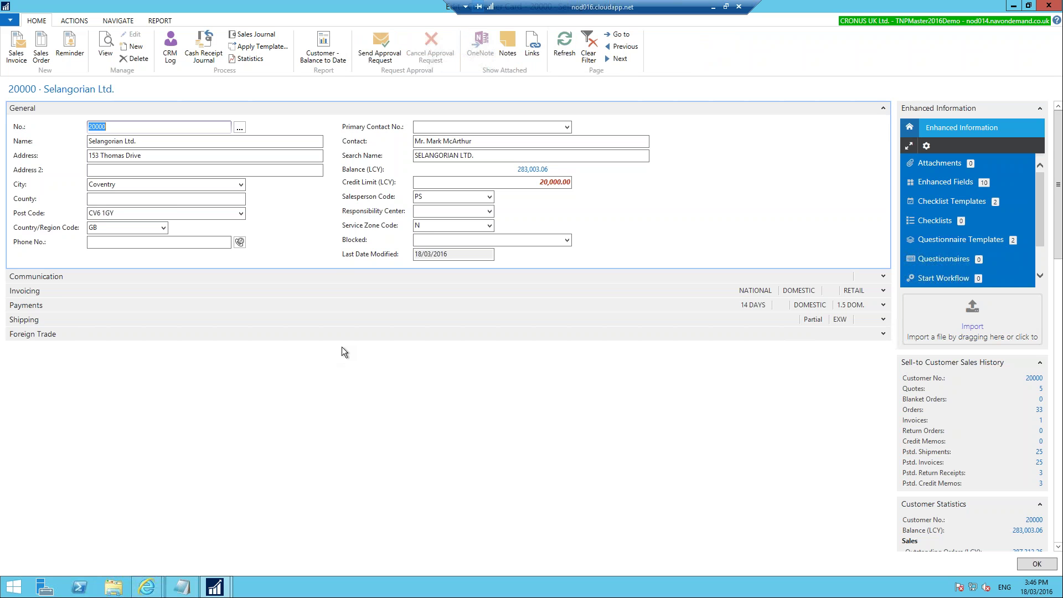
left_click(1024, 564)
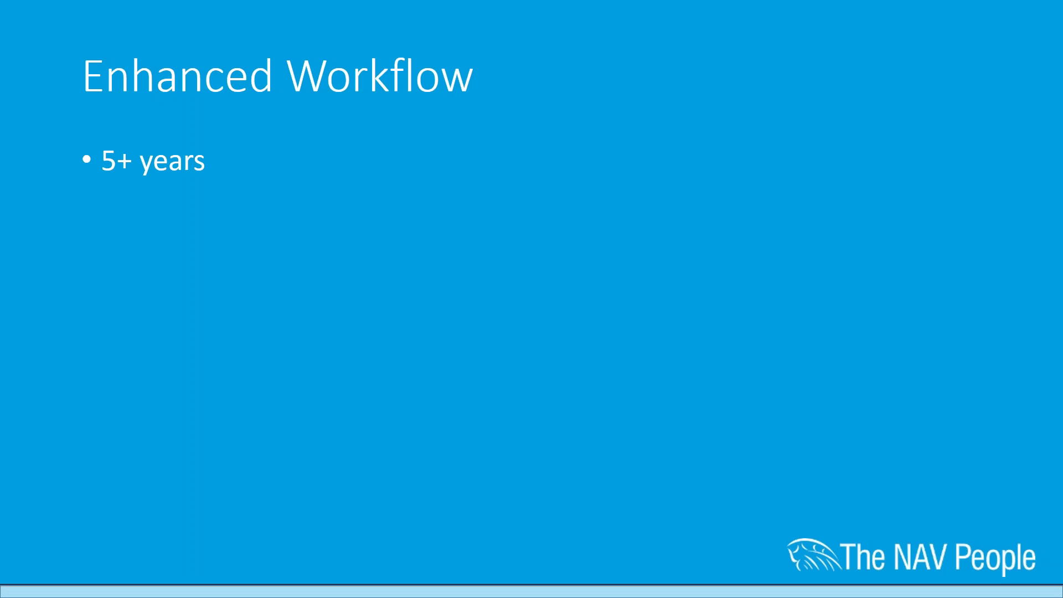
key("Right")
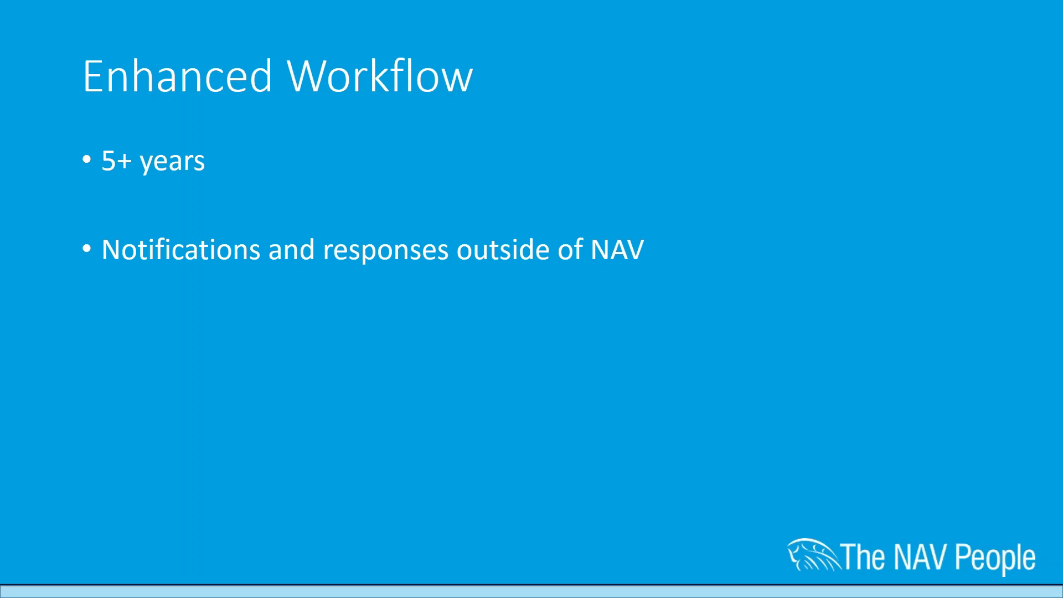
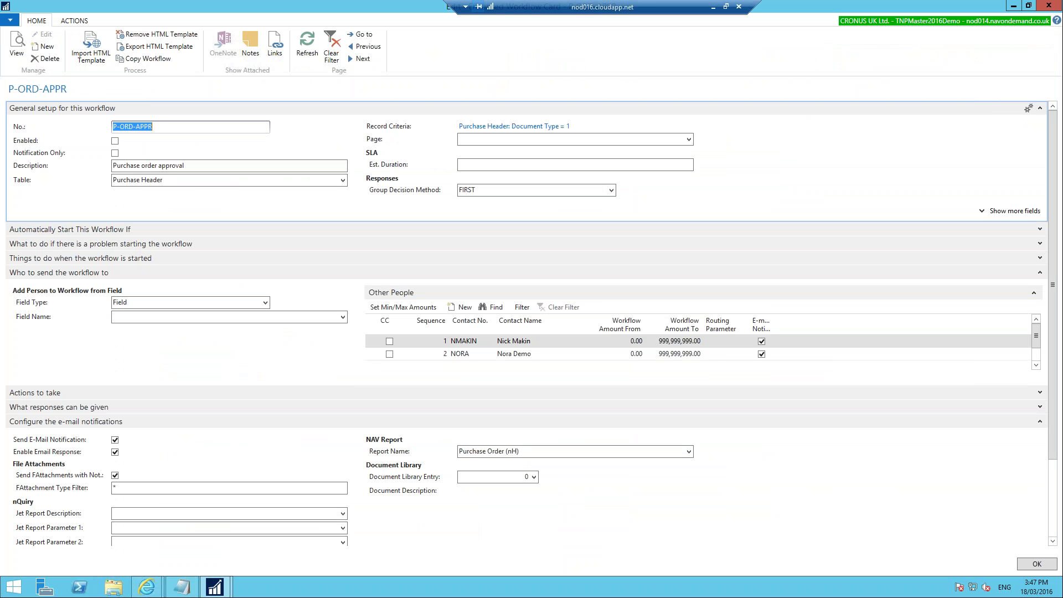
Review the table and group decision method of the P-ORD-APPR workflow, and collapse its general setup section.
left_click(214, 188)
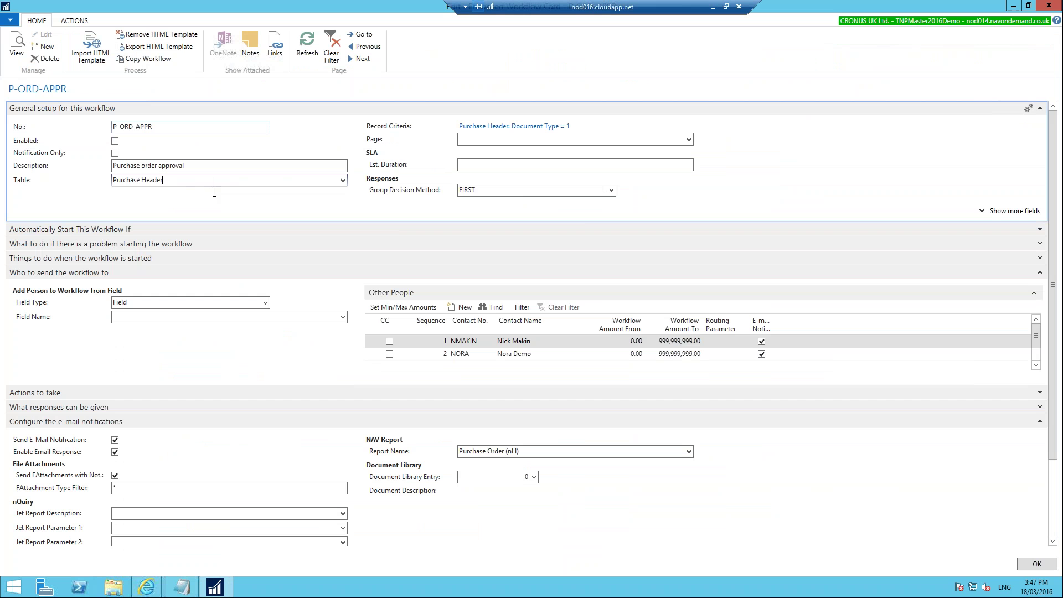
left_click(572, 190)
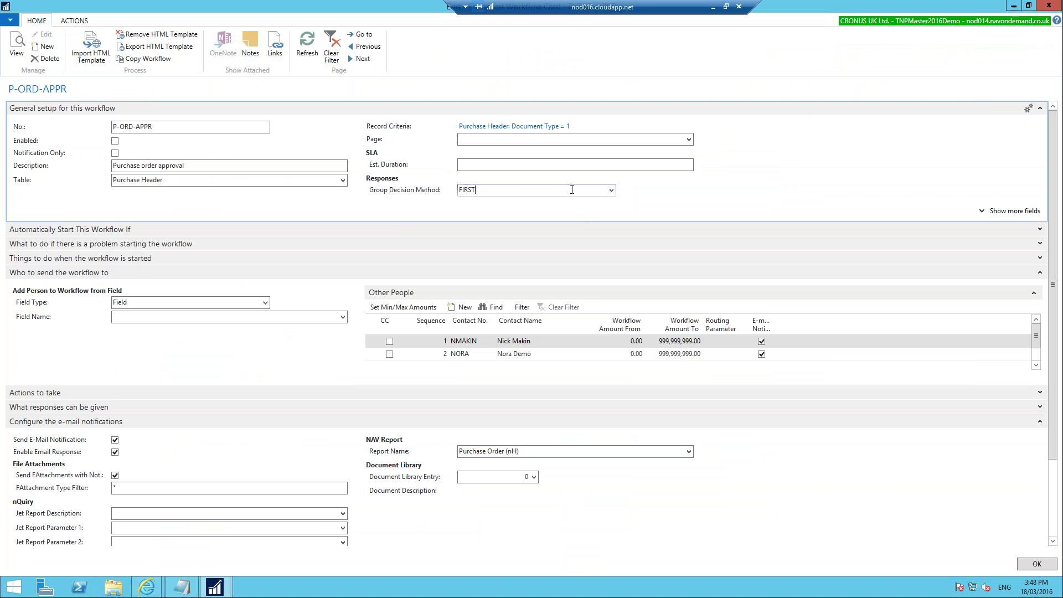
left_click(1039, 109)
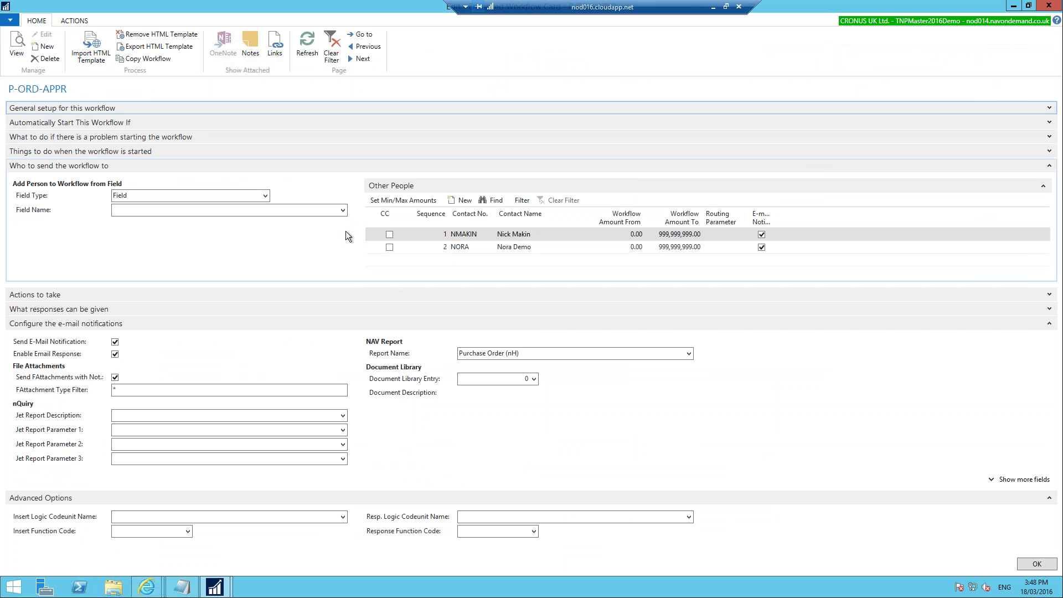
Set the sequence of the second contact under Other People to 1.
left_click(438, 238)
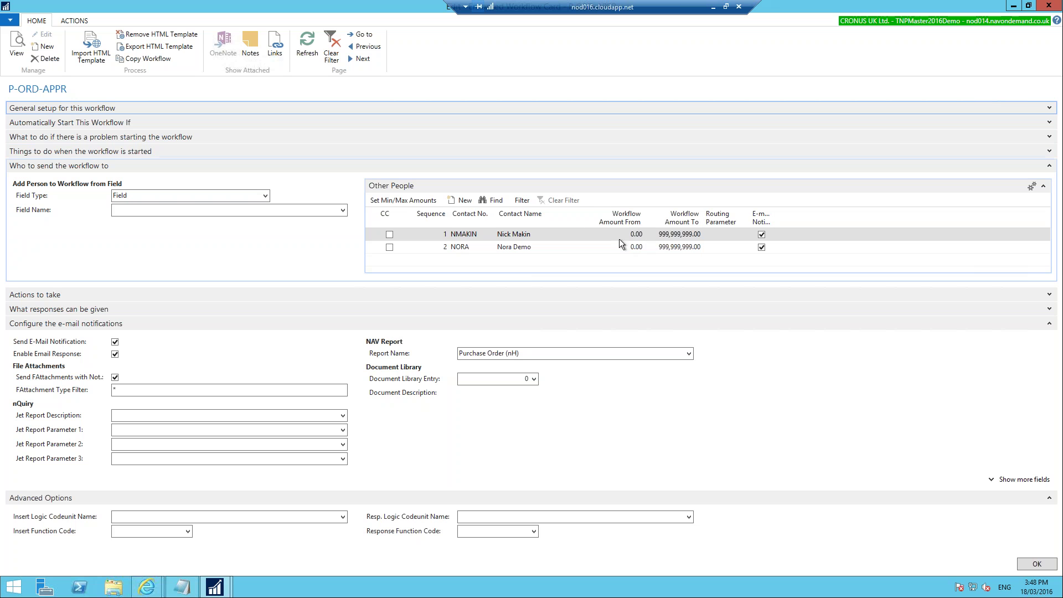
left_click(440, 249)
type("1")
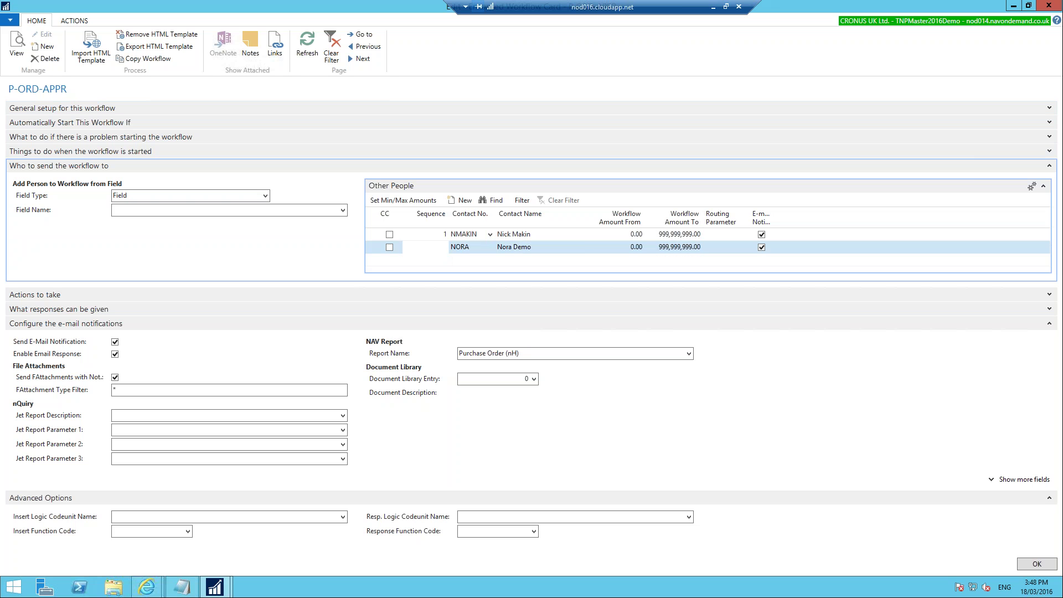
Set Workflow Amount To to 2000 for the first contact and Workflow Amount From to 2001 for the second contact.
key("Tab")
key("Tab")
key("Up")
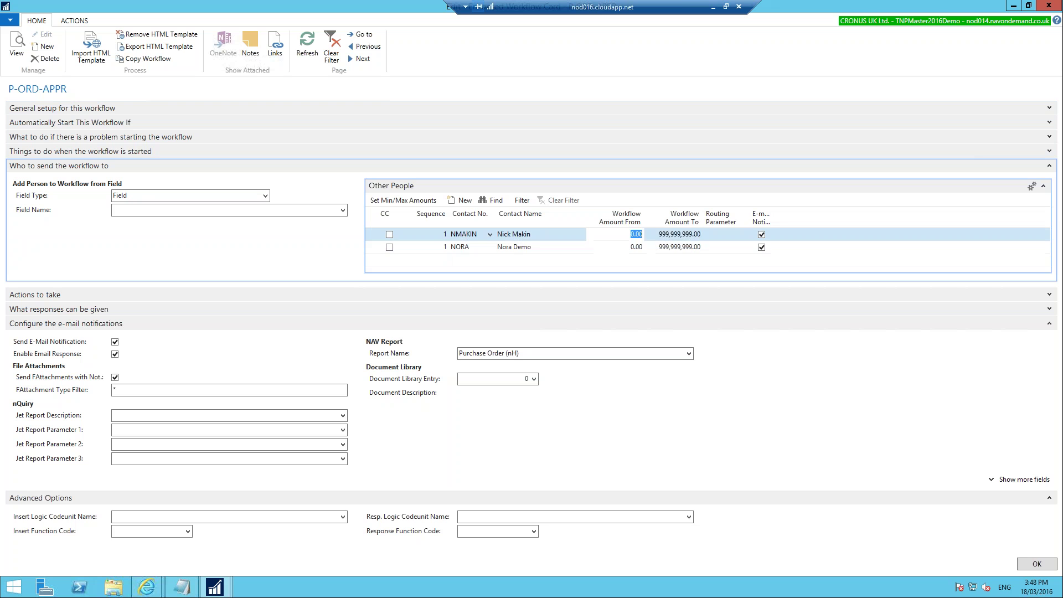
key("Tab")
type("2000")
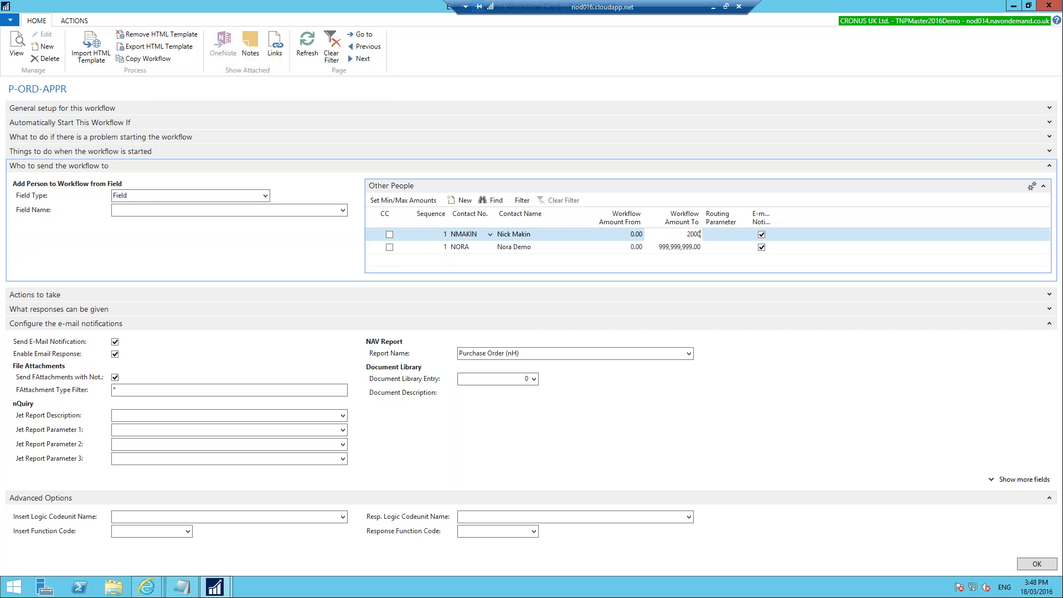
key("Tab")
key("Tab")
type("200")
key("Tab")
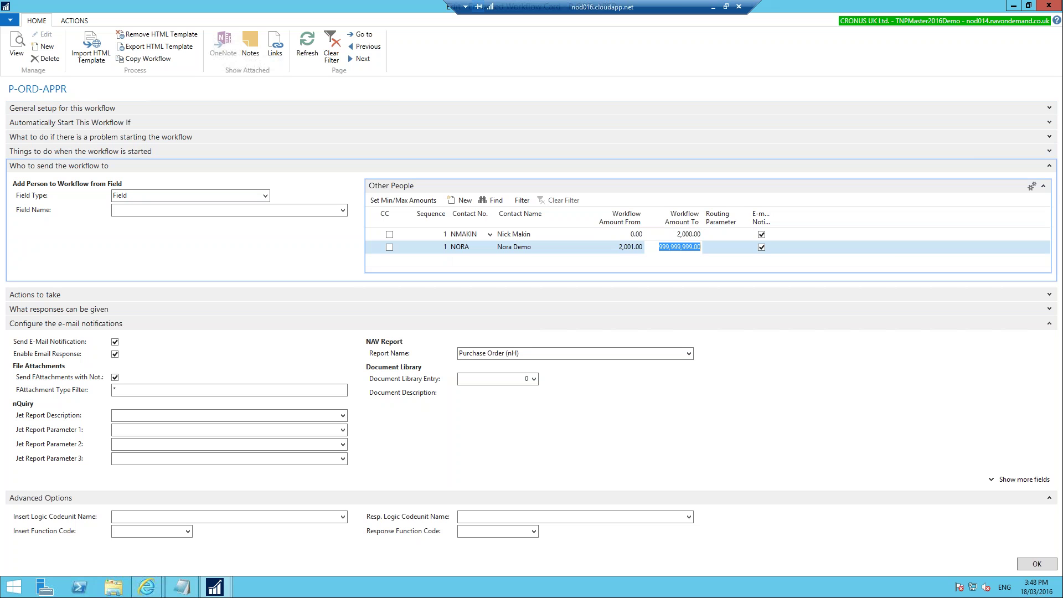
Enter the routing parameter SALES for the second contact and IT for the first contact.
key("Tab")
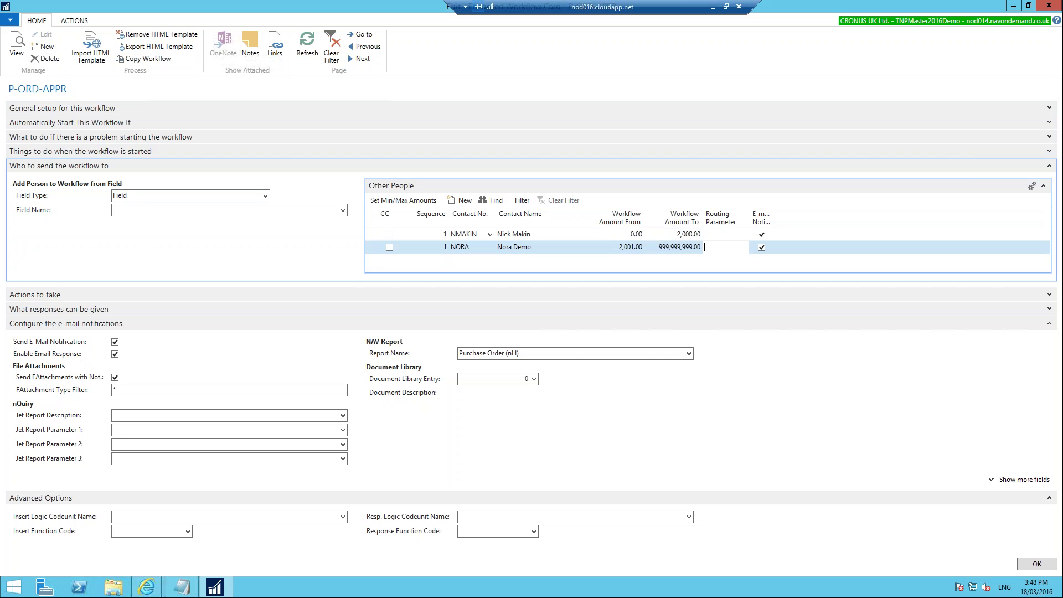
key("shift+Tab")
key("Tab")
type("SALES")
key("Up")
type("IT")
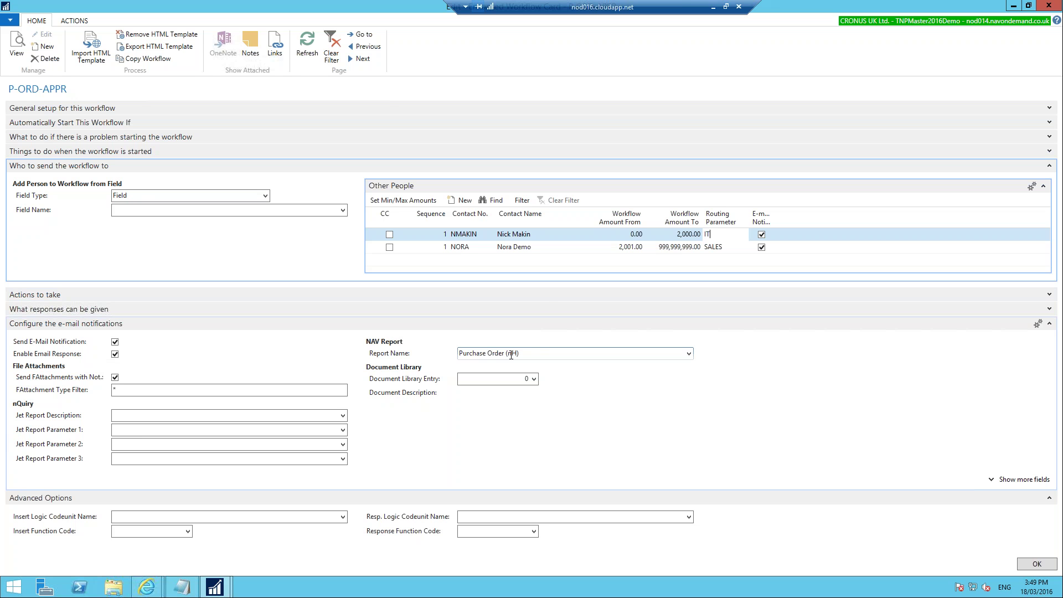
Leave the remote desktop, switch to the purchase order approval e-mail in Outlook and maximize its window.
left_click(713, 6)
key("alt+Tab")
key("alt+Tab")
key("alt+Tab")
key("alt+Tab")
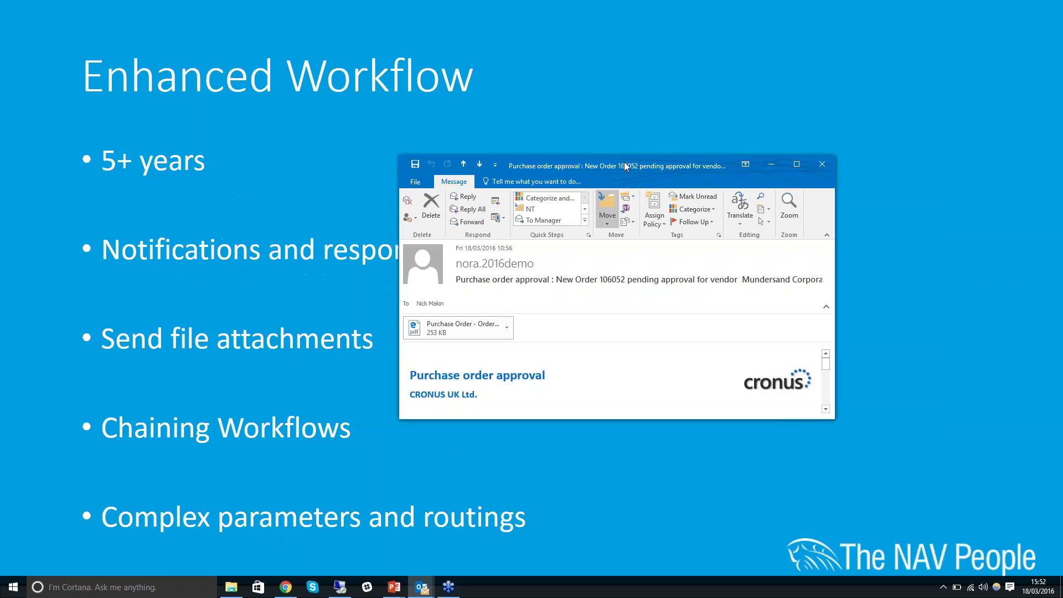
double_click(626, 165)
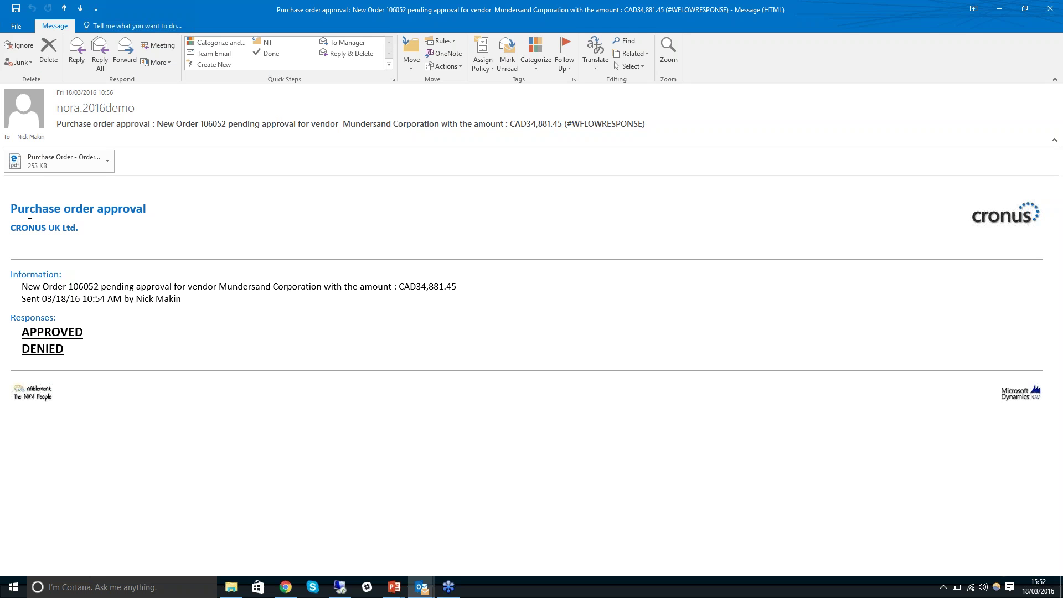
Open the attached purchase order PDF, look through it and close it.
double_click(45, 173)
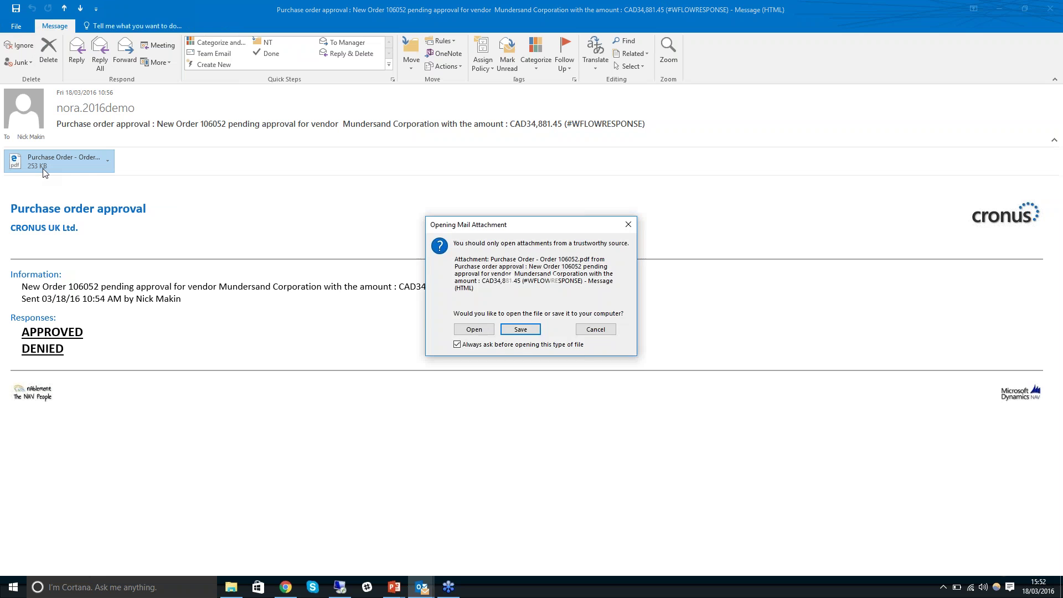
left_click(474, 330)
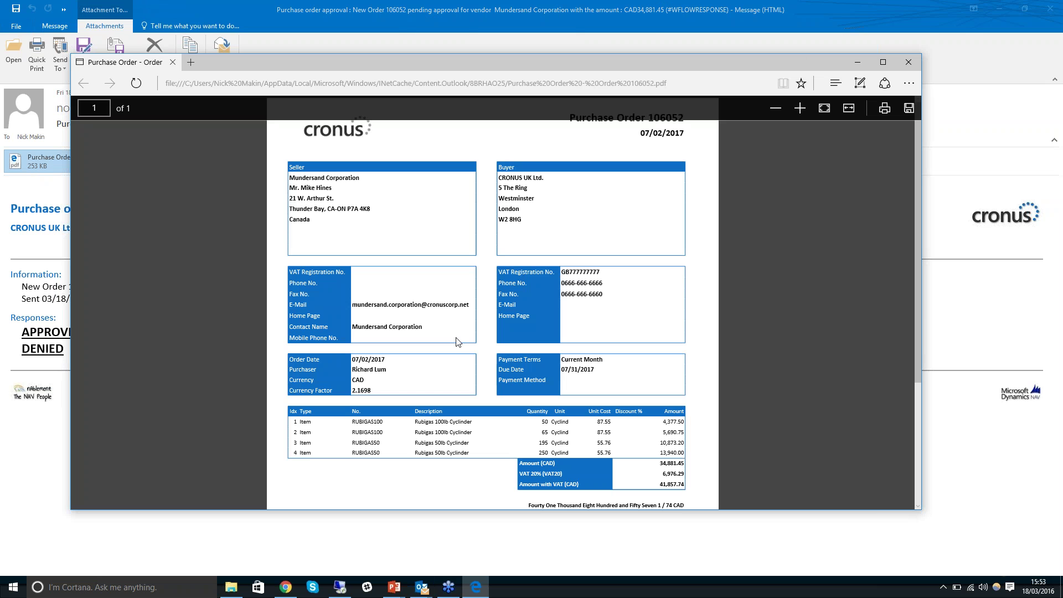
left_click(908, 62)
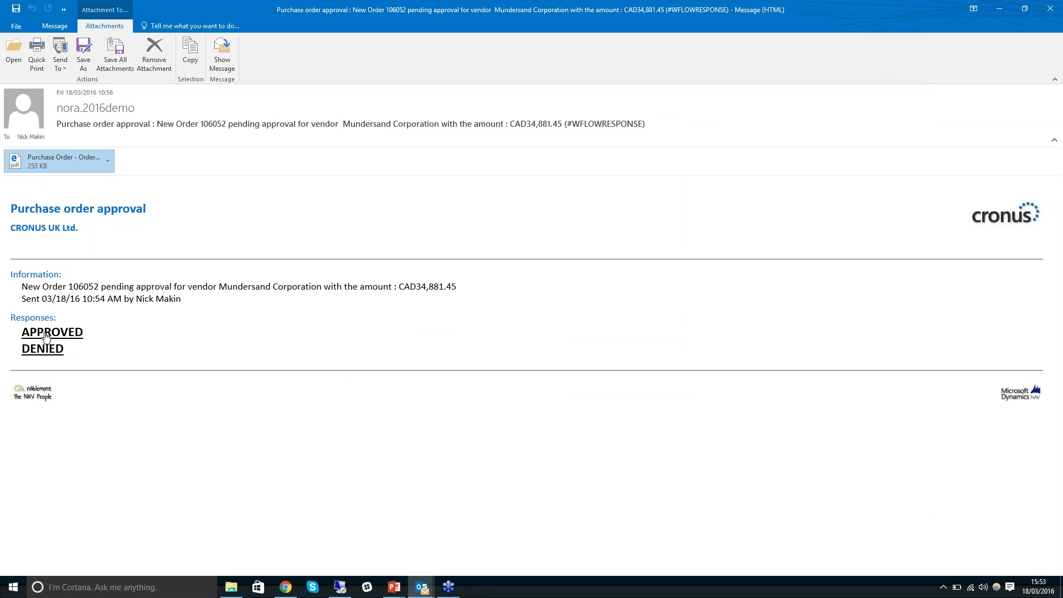
Start an APPROVED response from the approval e-mail and replace its comment placeholder with "Look's ok to me".
mouse_move(50, 337)
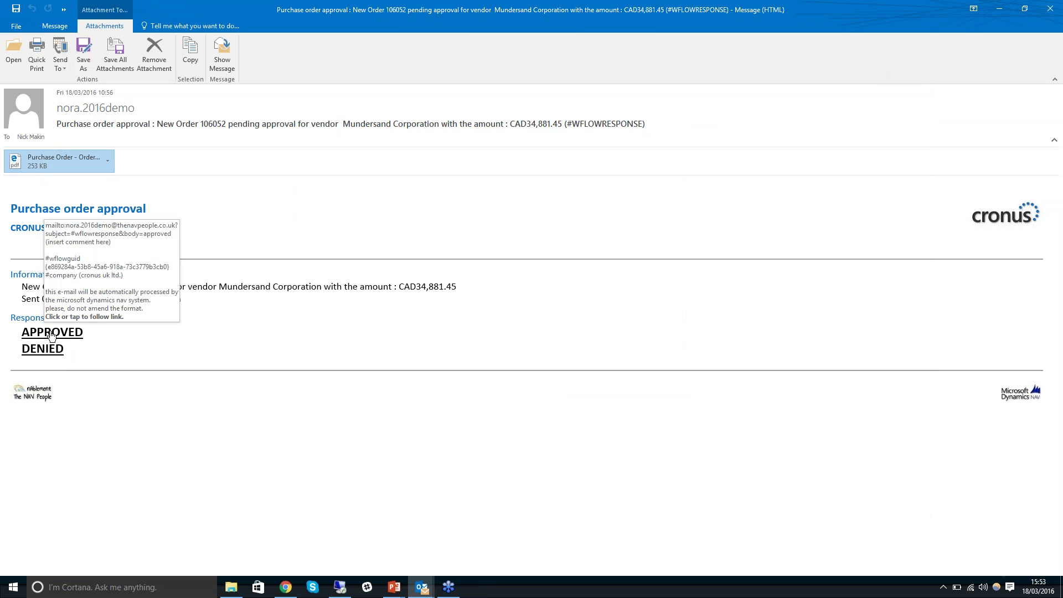
left_click(51, 336)
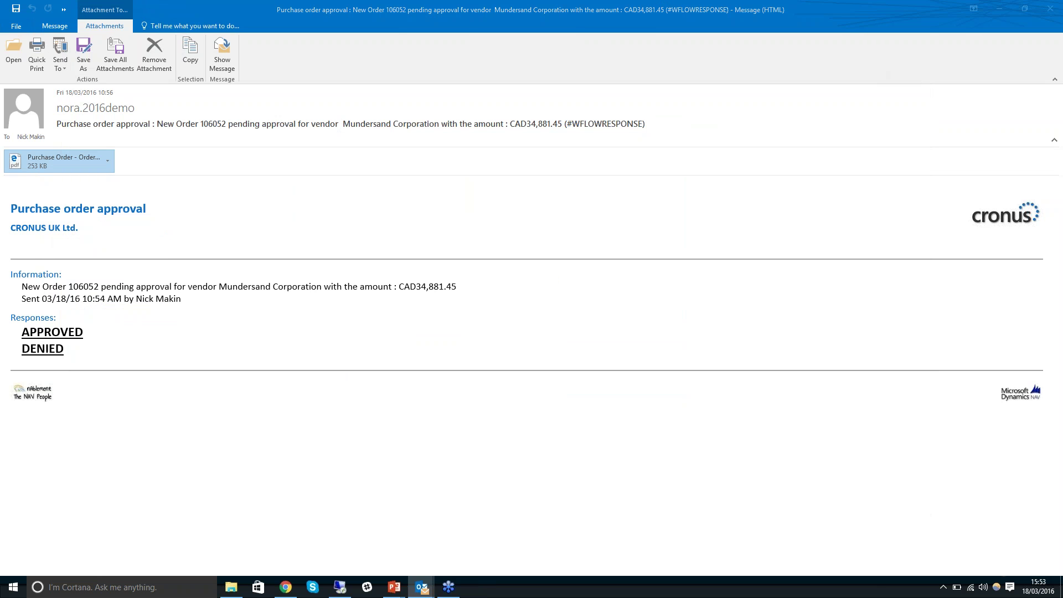
left_click(409, 275)
key("ctrl+shift+Left")
key("ctrl+shift+Left")
key("ctrl+shift+Left")
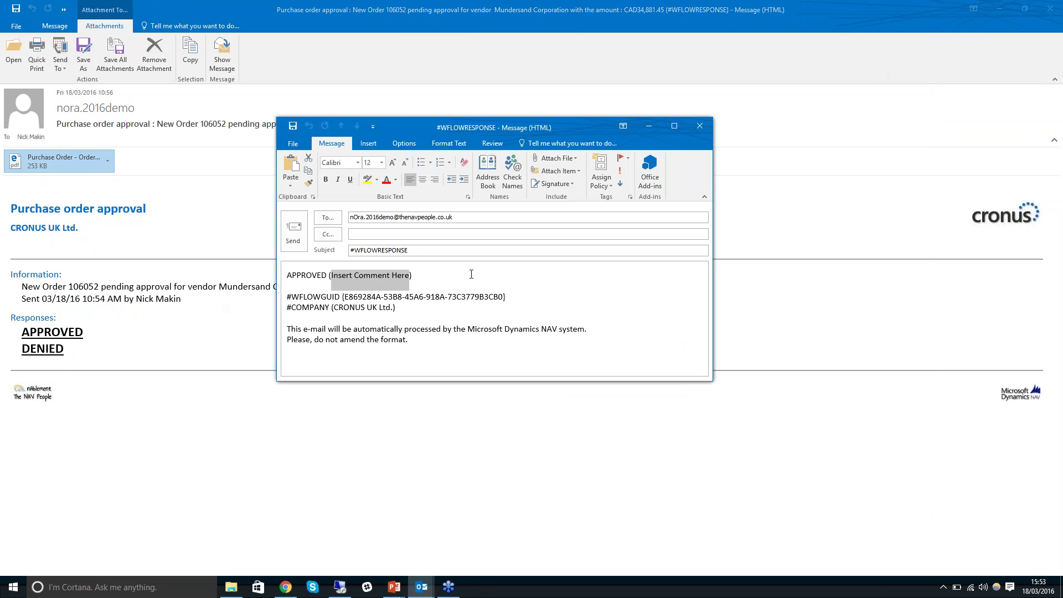
type("Look's ok to me")
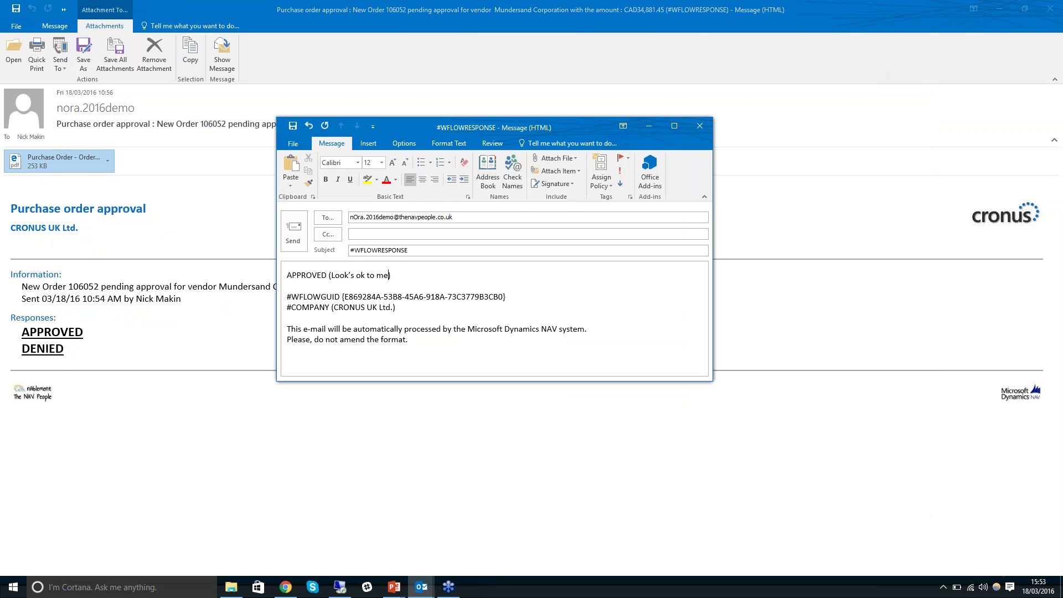
Send the APPROVED response and close the purchase order approval e-mail.
left_click(293, 230)
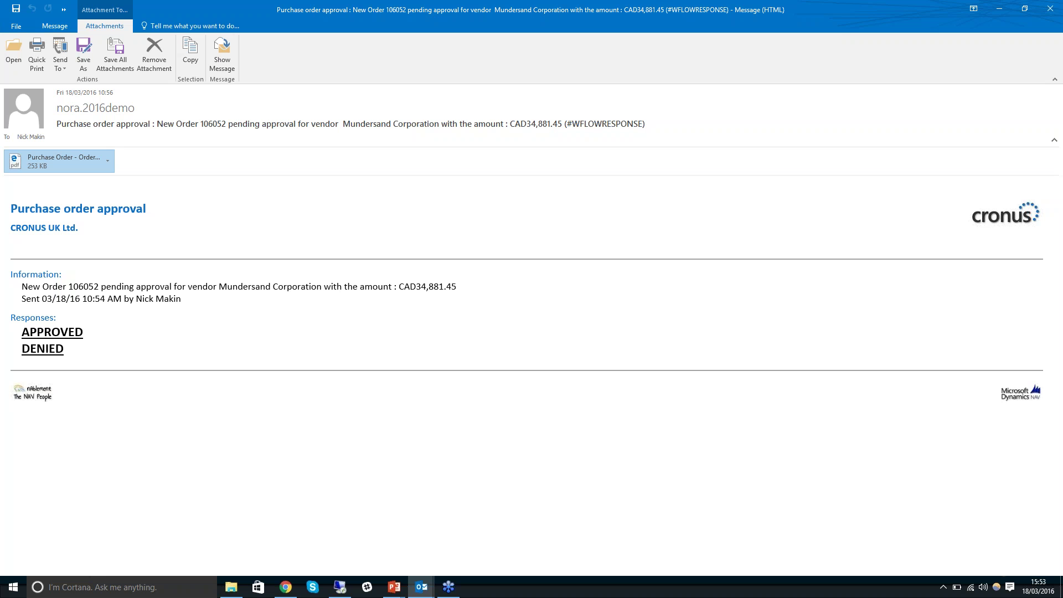
left_click(1050, 9)
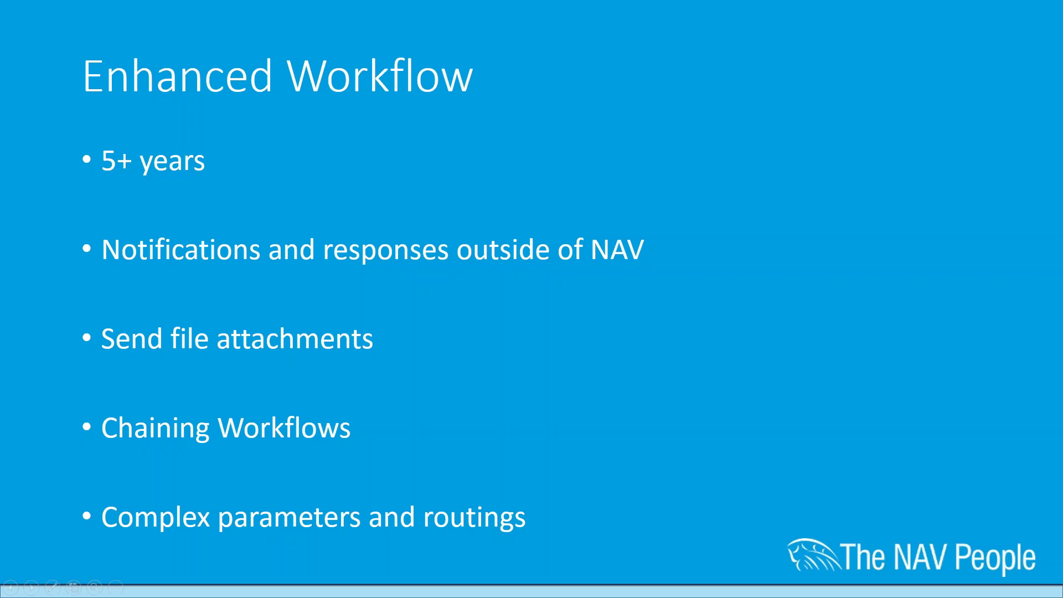
Switch to the Response Workflow e-mail for the CoolWood Technologies order in Outlook and maximize its window to review the responses given.
key("alt+Tab")
key("alt+Tab")
key("alt+Tab")
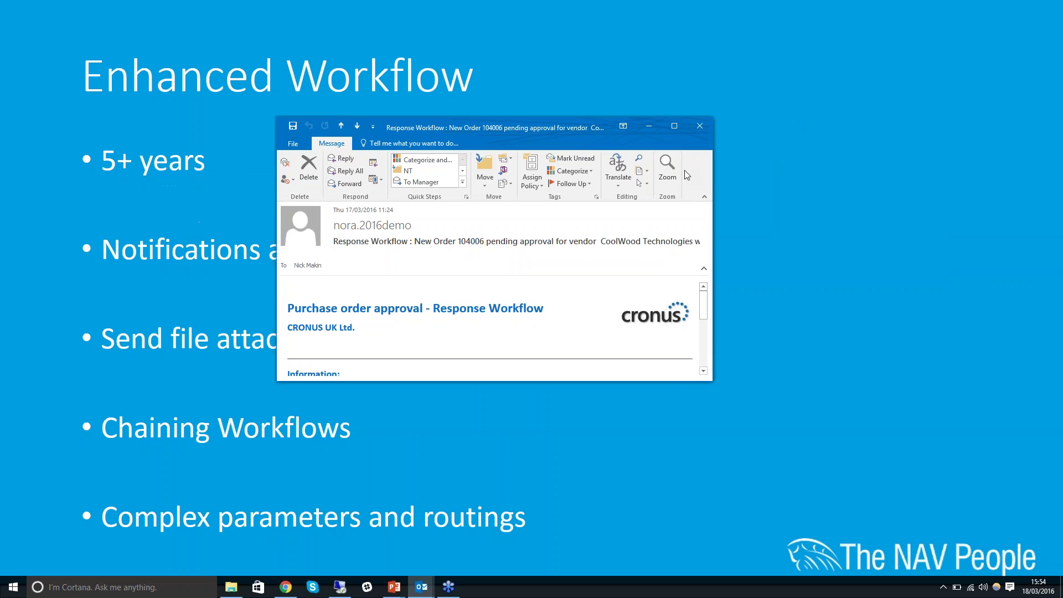
left_click(677, 126)
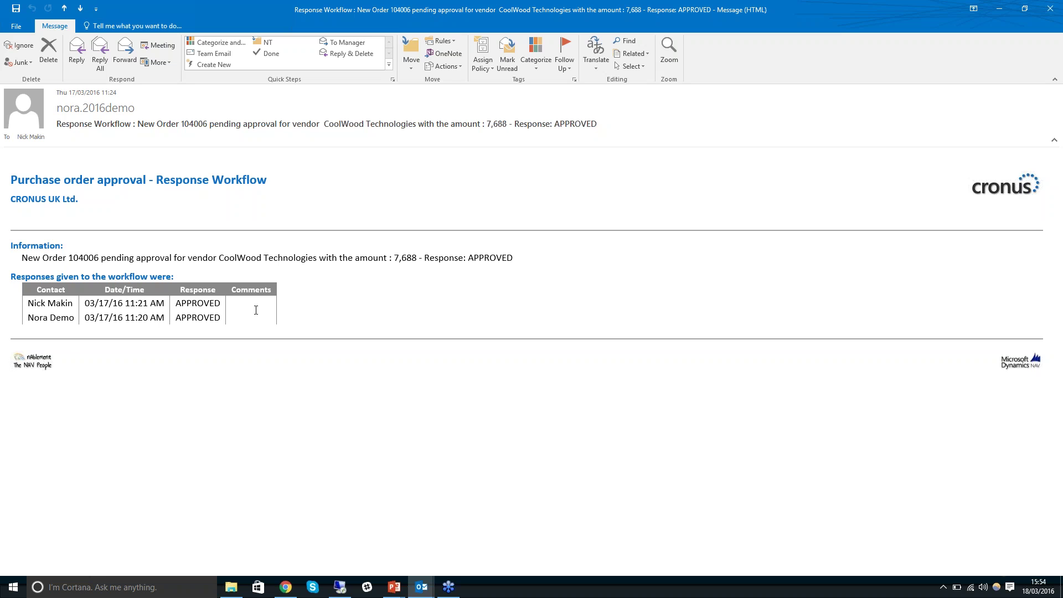
Minimize the response e-mail to return to the PowerPoint slide show and advance to the Standard versus nHanced workflow features comparison.
left_click(999, 8)
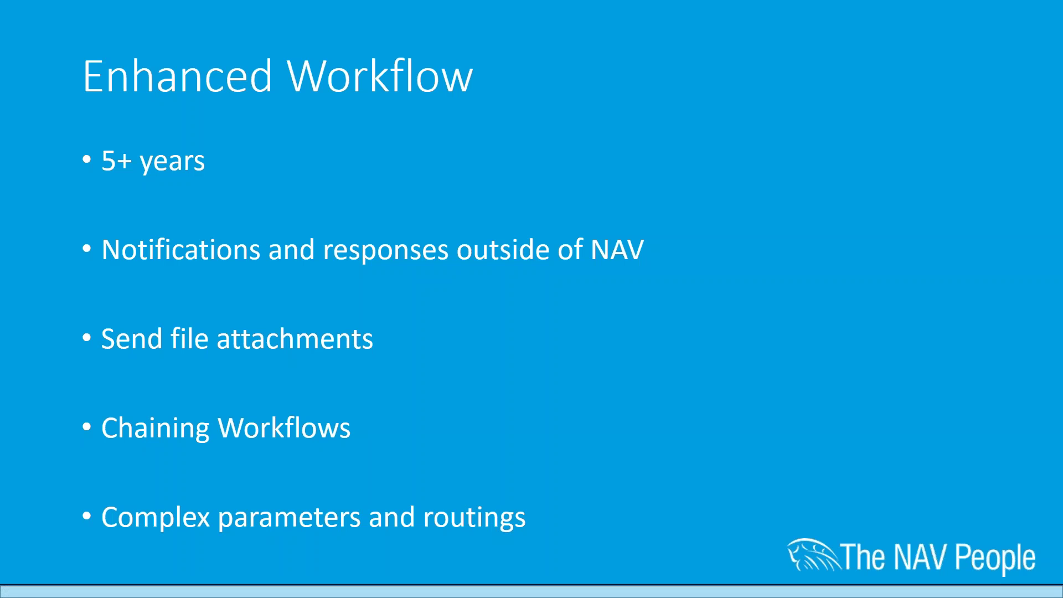
left_click(737, 137)
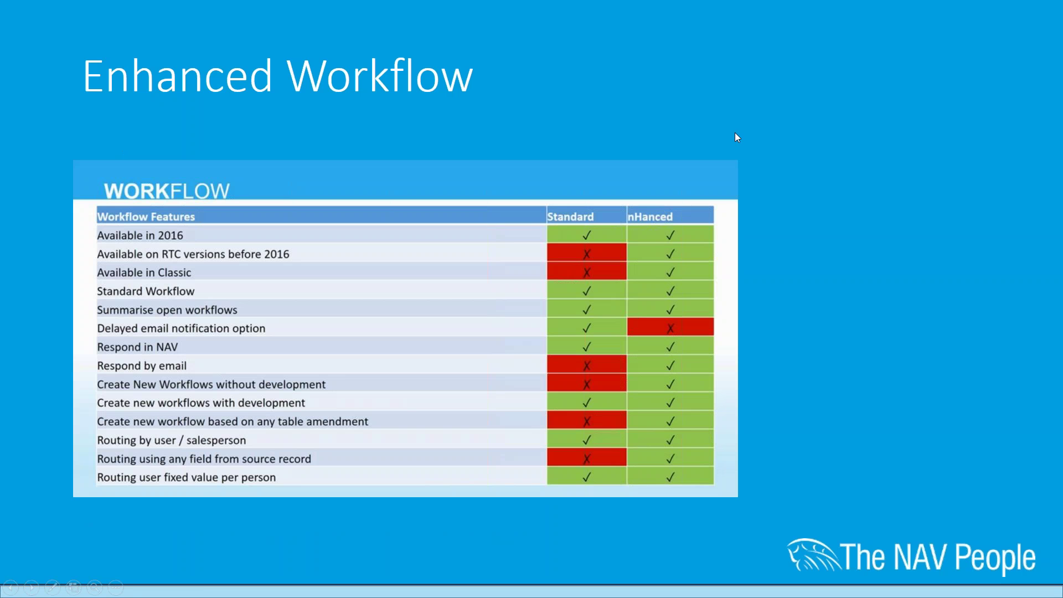